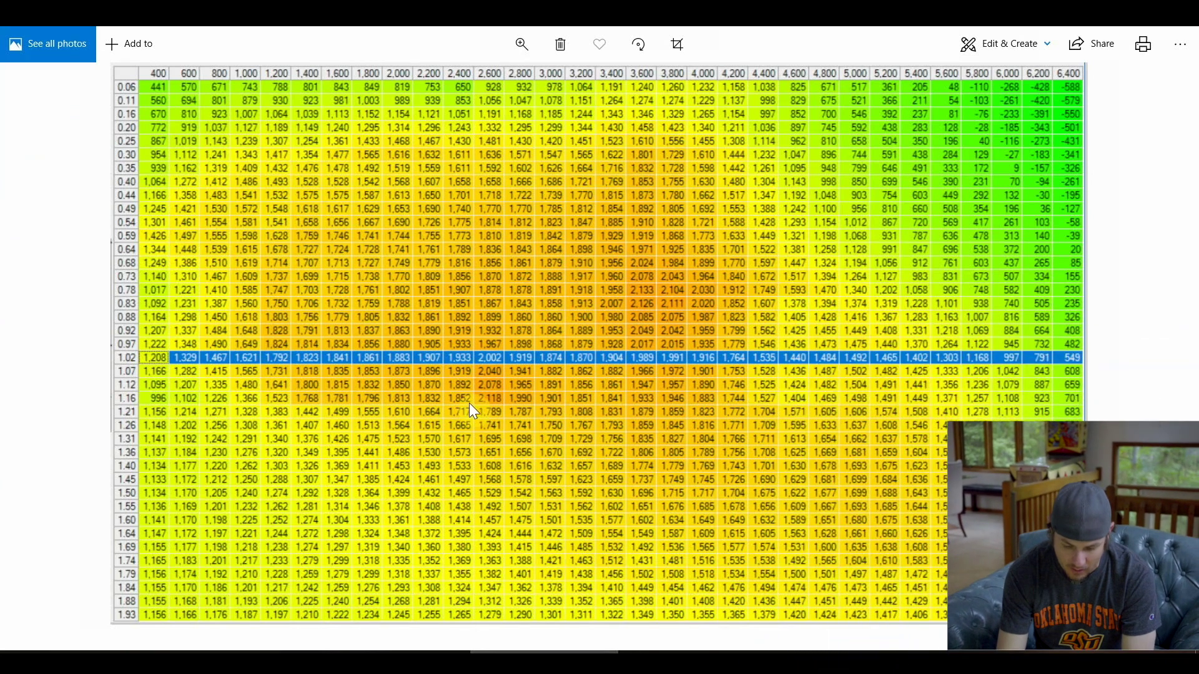
- Switch to the HP Tuners scanner log and copy all the cells of the Speed Density graph
{"action": "mouse_move", "coordinate": [247, 658]}
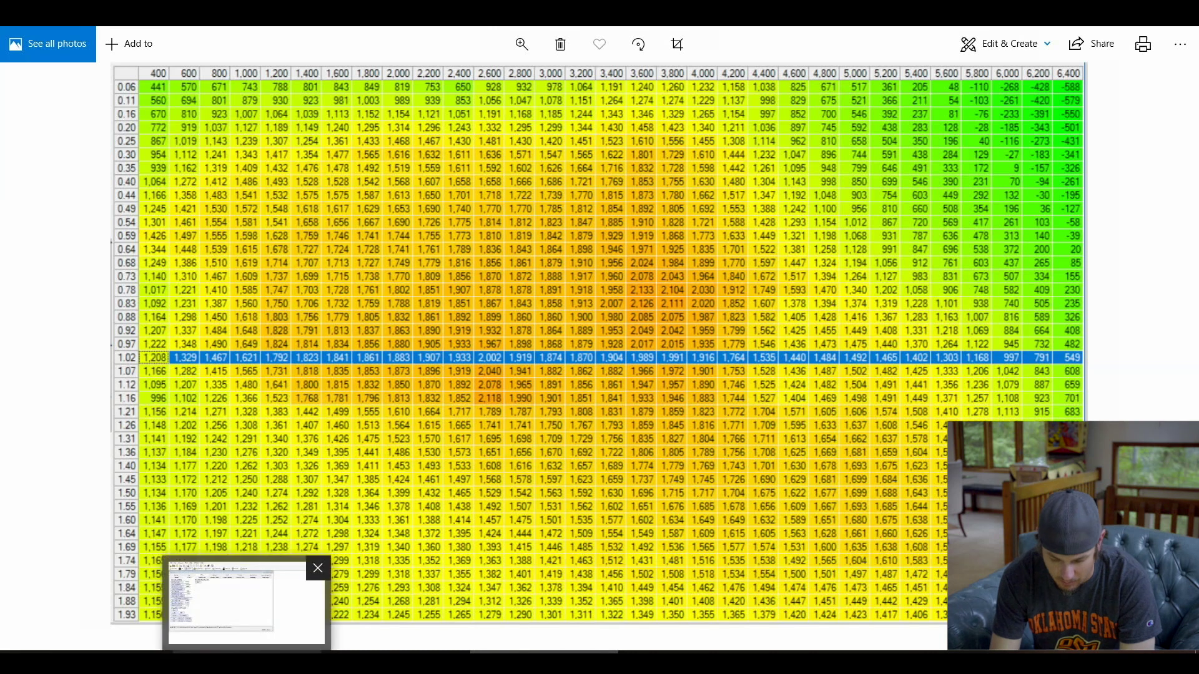
{"action": "left_click", "coordinate": [396, 659]}
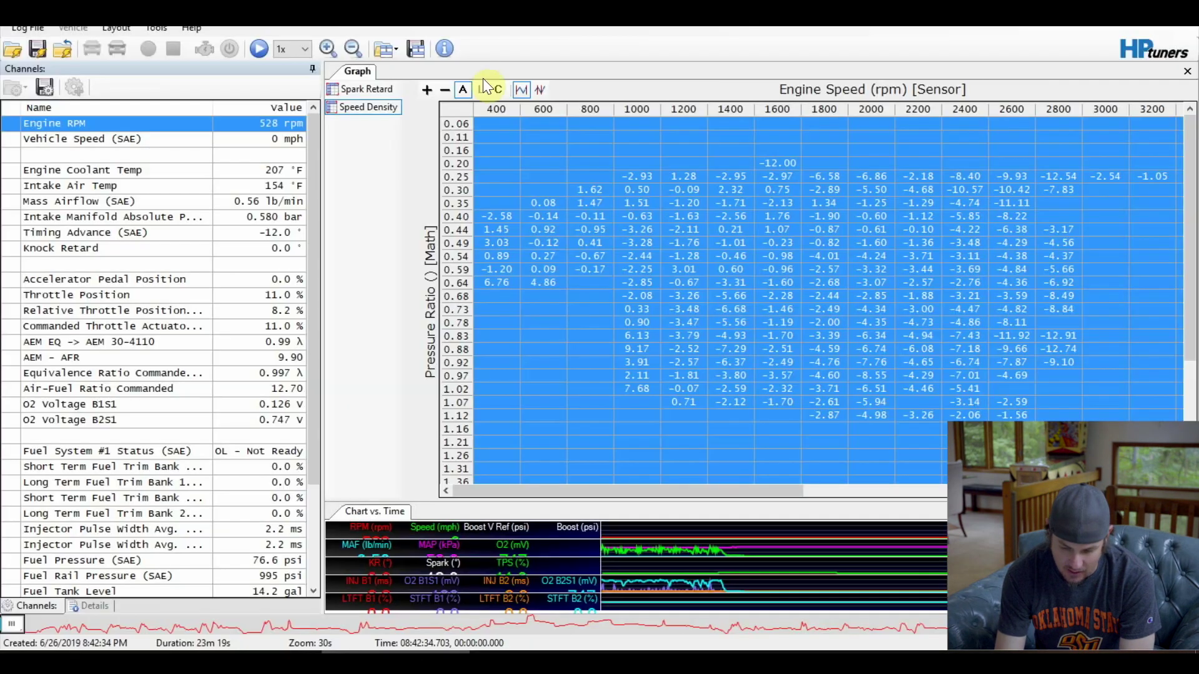
{"action": "right_click", "coordinate": [458, 110]}
{"action": "left_click", "coordinate": [478, 119]}
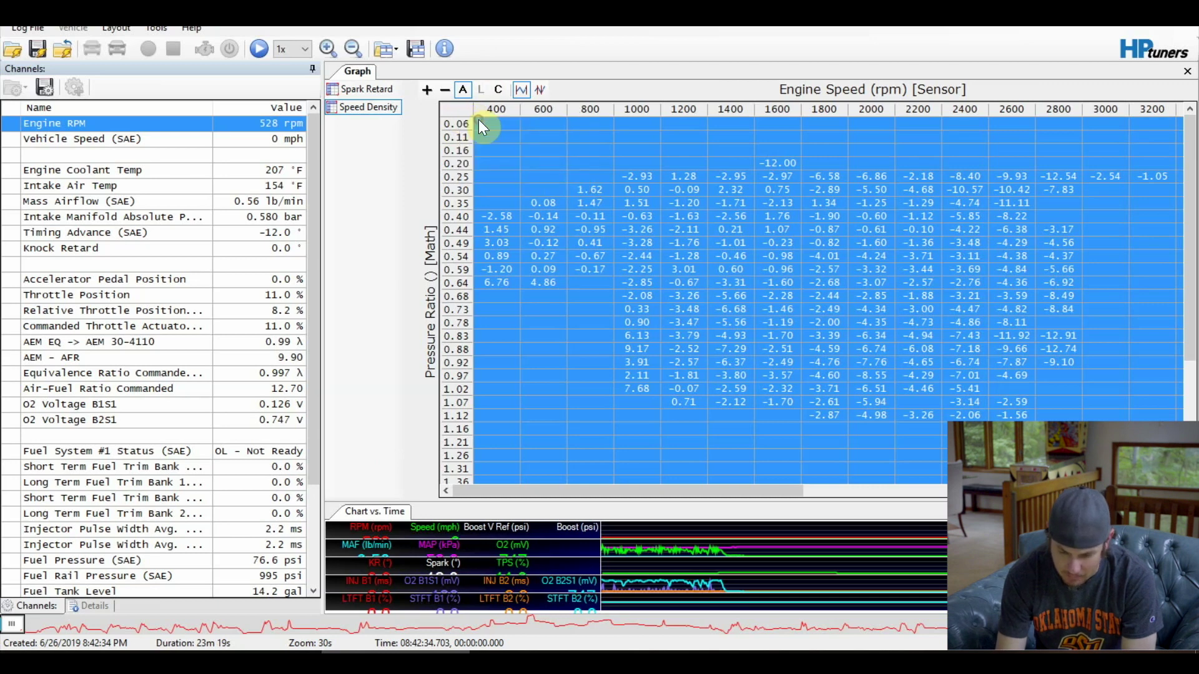
- Switch to the Virtual Volumetric Efficiency table and paste-special the copied corrections over all cells as half-strength percentages
{"action": "key", "text": "alt+Tab"}
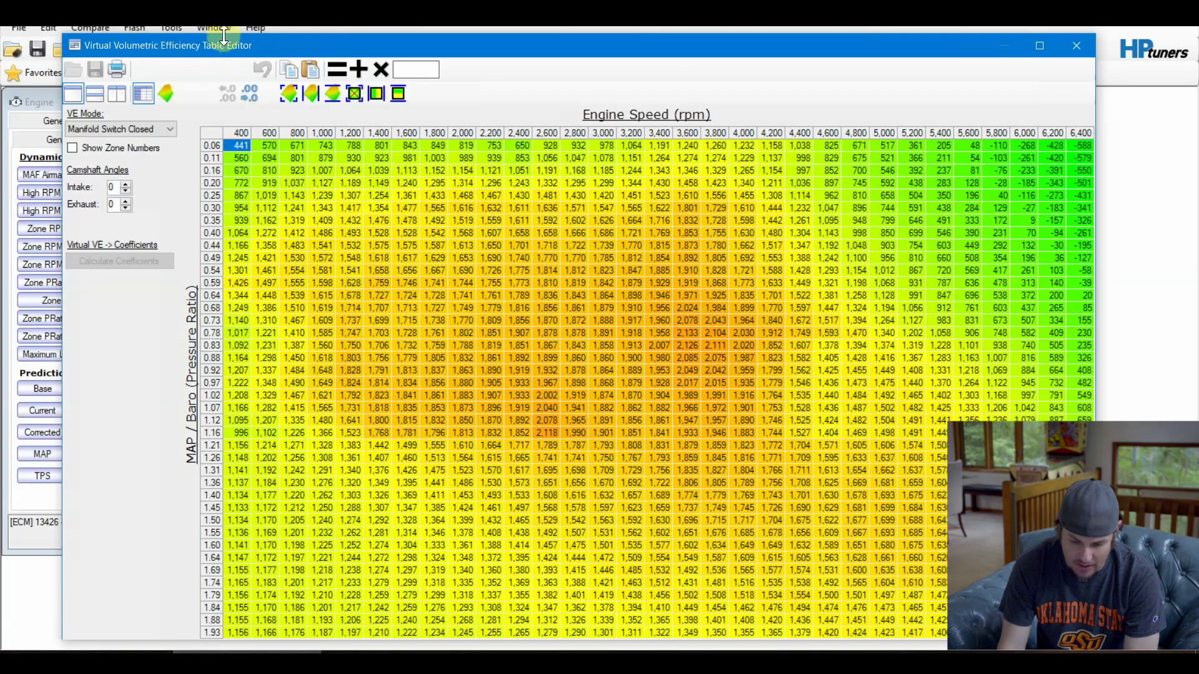
{"action": "left_click", "coordinate": [215, 133]}
{"action": "right_click", "coordinate": [215, 134]}
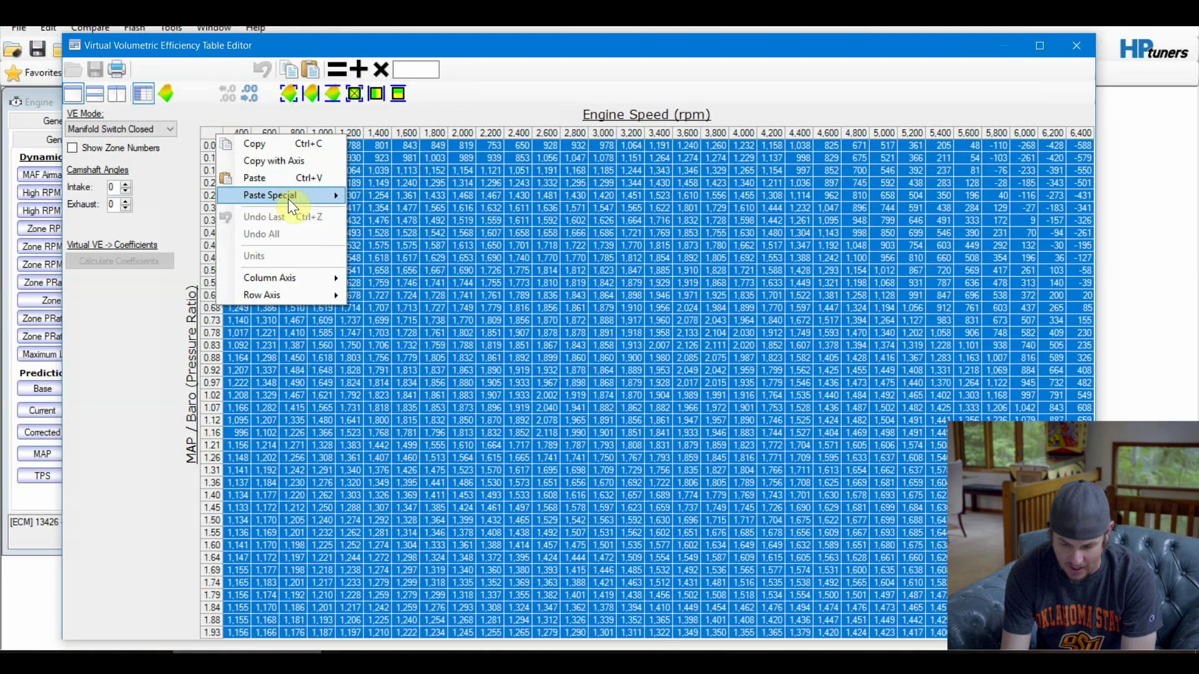
{"action": "mouse_move", "coordinate": [297, 197]}
{"action": "left_click", "coordinate": [410, 248]}
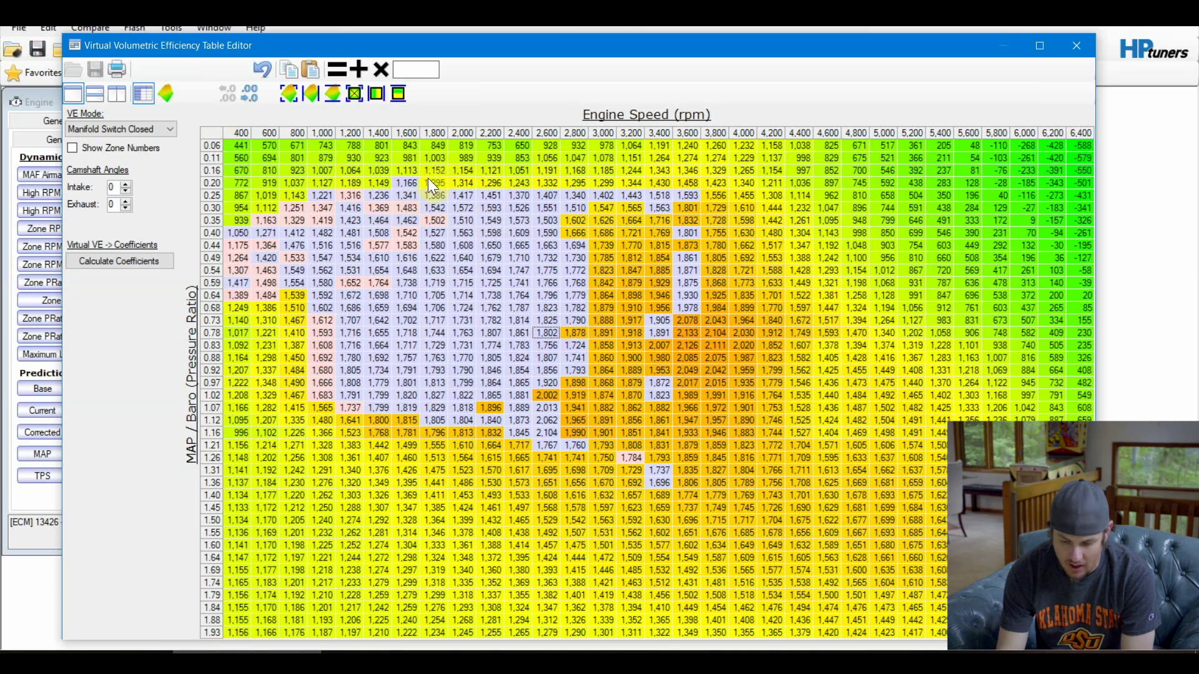
- Smooth the 1,600 rpm cell in the 0.20 row by interpolating horizontally between 1,400 and 1,800 rpm
{"action": "left_click", "coordinate": [406, 184]}
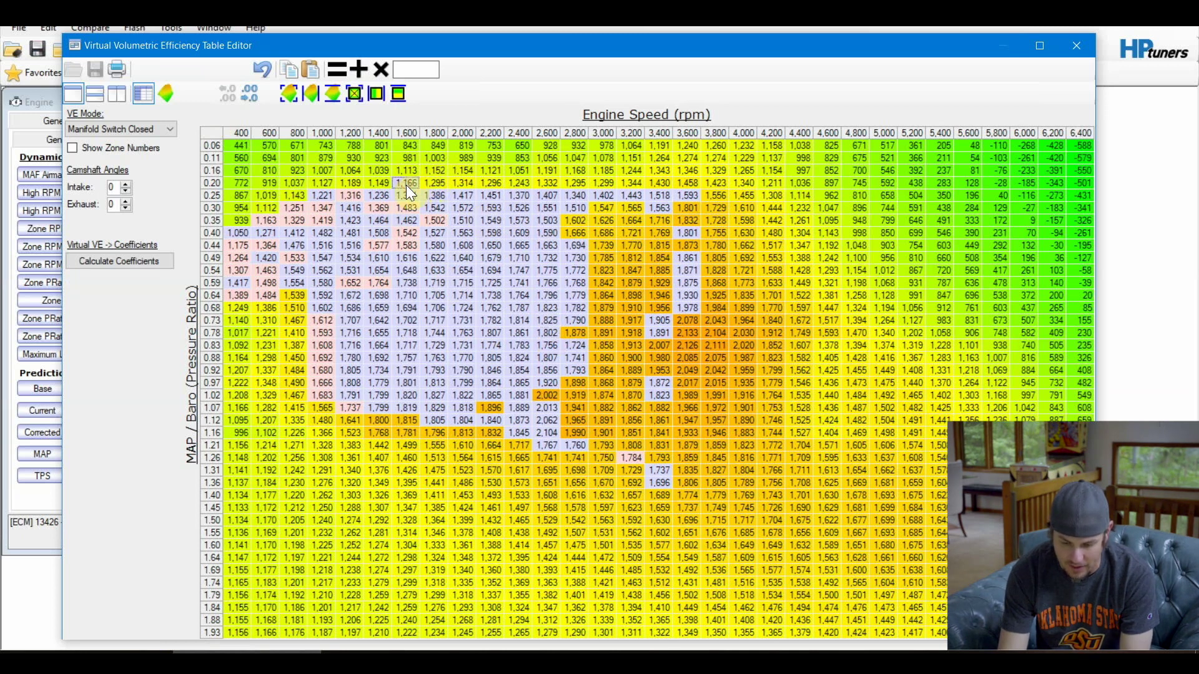
{"action": "left_click_drag", "start_coordinate": [215, 184], "coordinate": [410, 183]}
{"action": "left_click", "coordinate": [411, 183]}
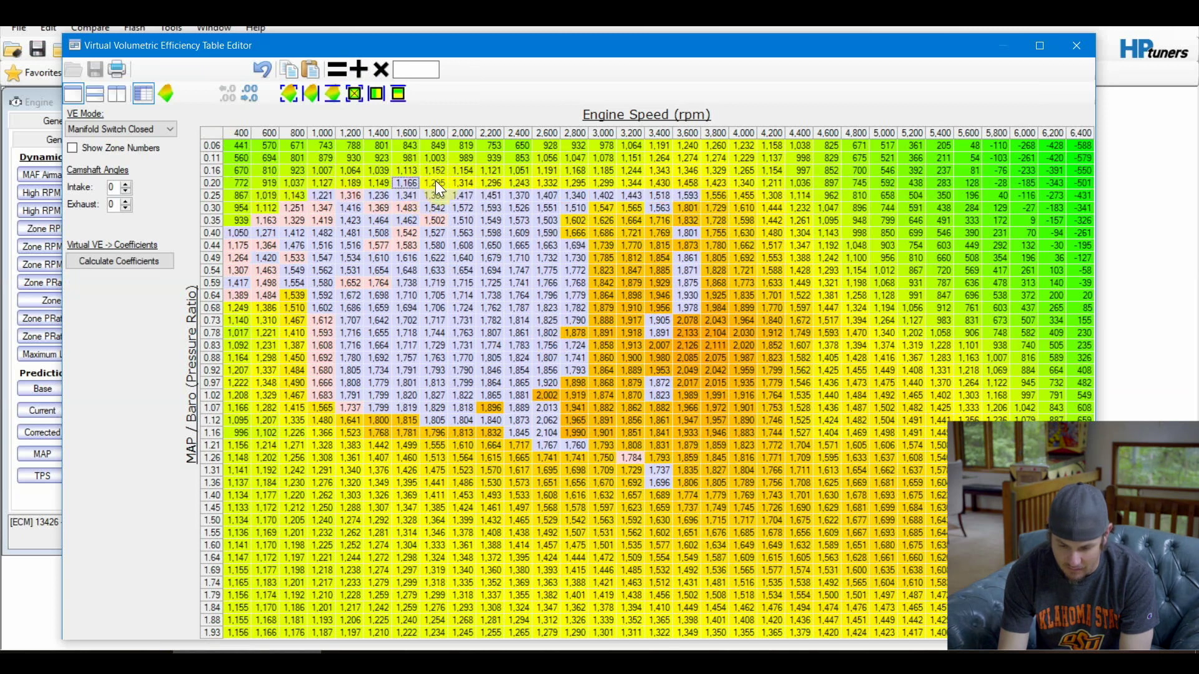
{"action": "left_click", "coordinate": [377, 185]}
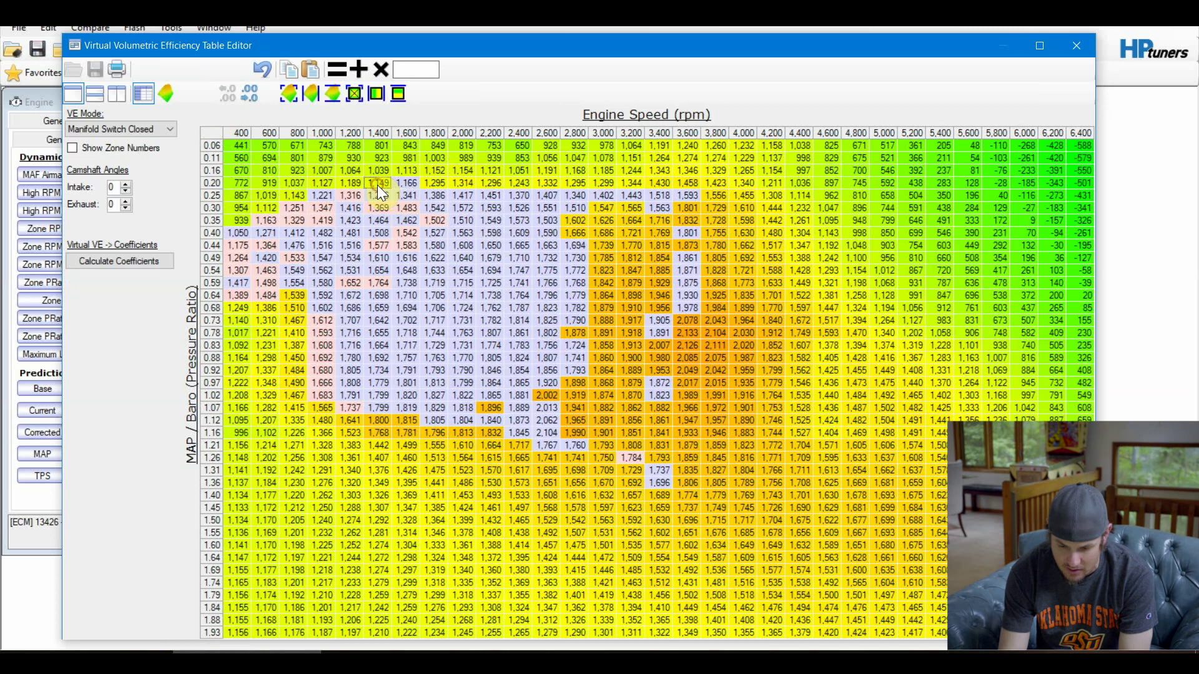
{"action": "left_click", "coordinate": [440, 185]}
{"action": "left_click_drag", "start_coordinate": [373, 186], "coordinate": [426, 181]}
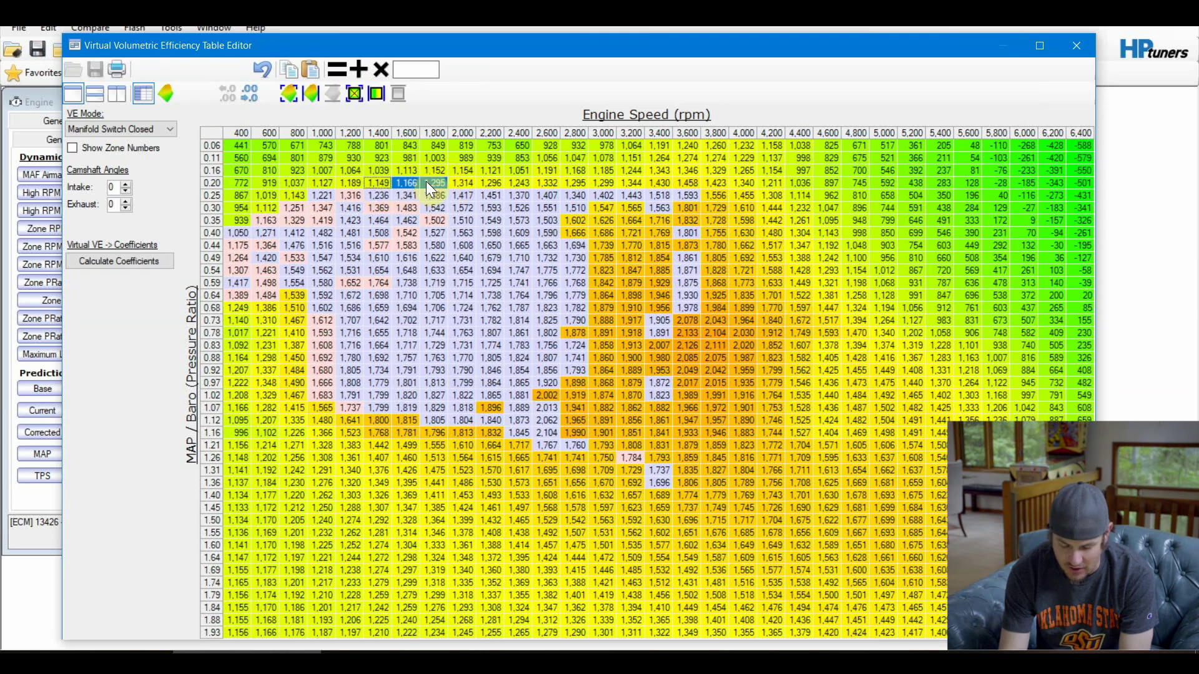
{"action": "left_click", "coordinate": [378, 95]}
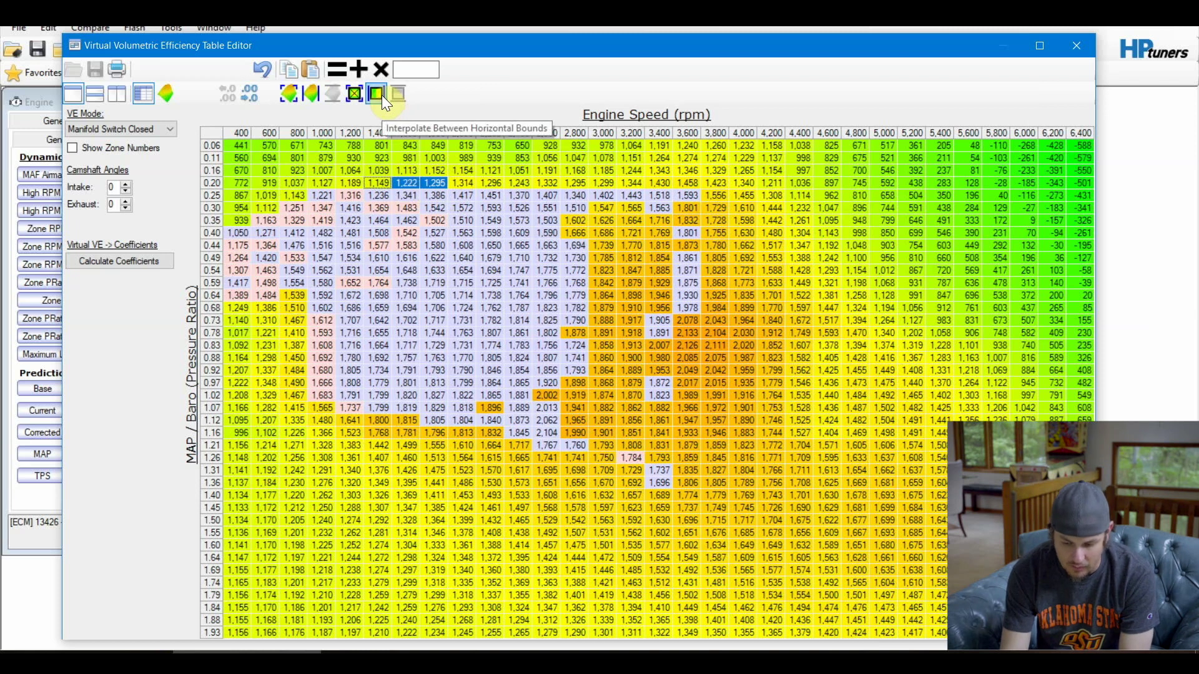
- Try interpolating the 1,600 rpm column vertically between the 0.16 and 0.25 rows, and undo it
{"action": "left_click", "coordinate": [405, 168]}
{"action": "left_click_drag", "start_coordinate": [408, 170], "coordinate": [409, 191]}
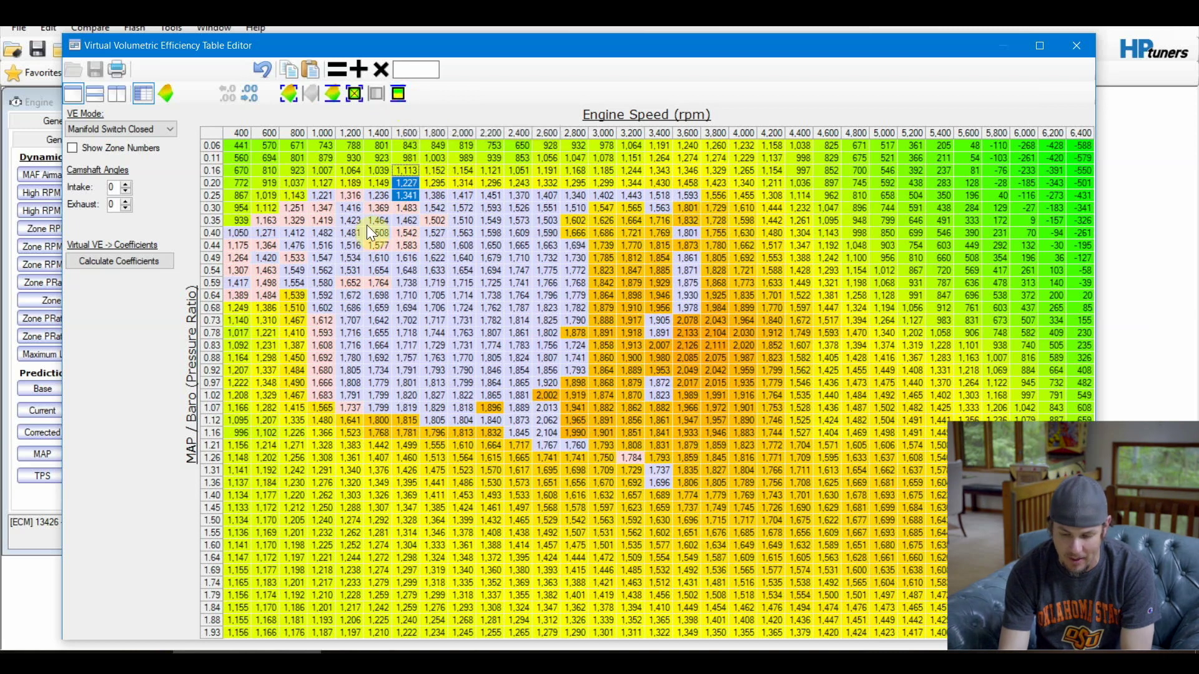
{"action": "left_click", "coordinate": [263, 69]}
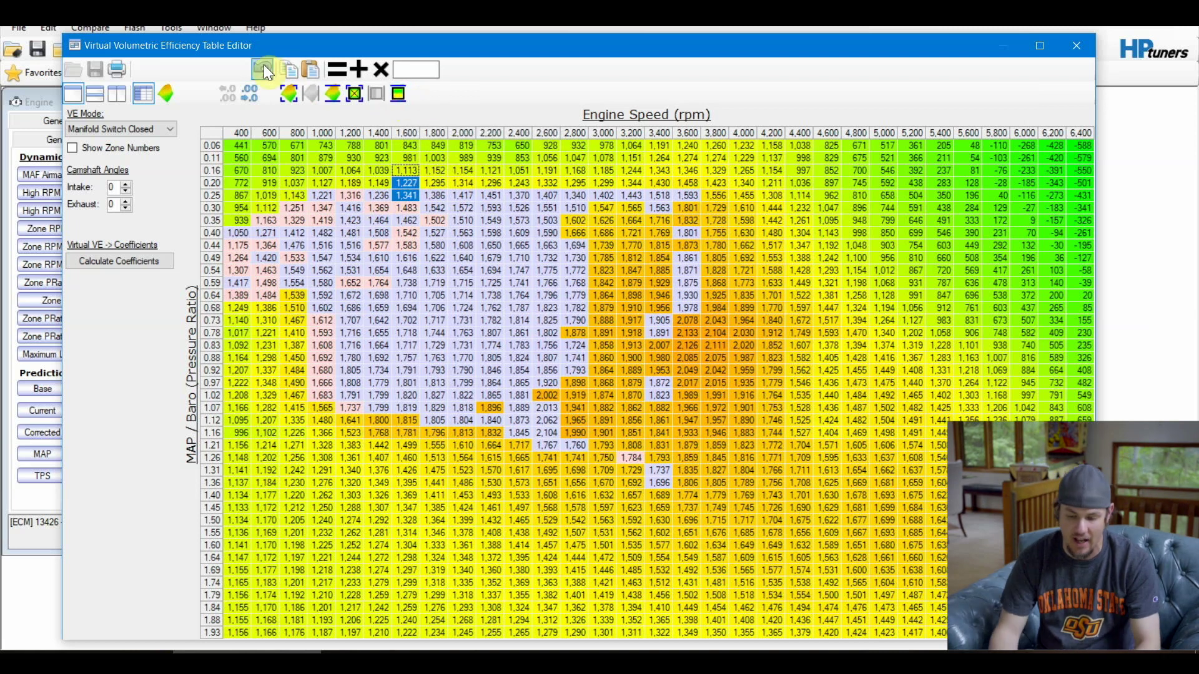
{"action": "left_click", "coordinate": [361, 185]}
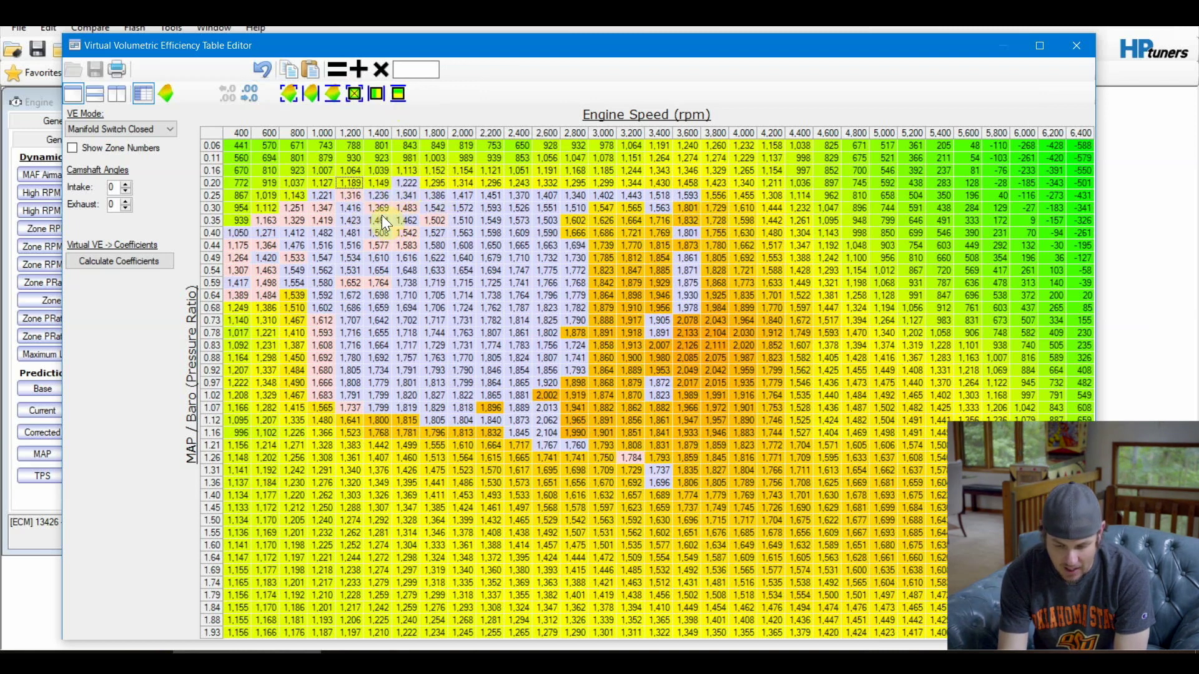
{"action": "left_click", "coordinate": [213, 197]}
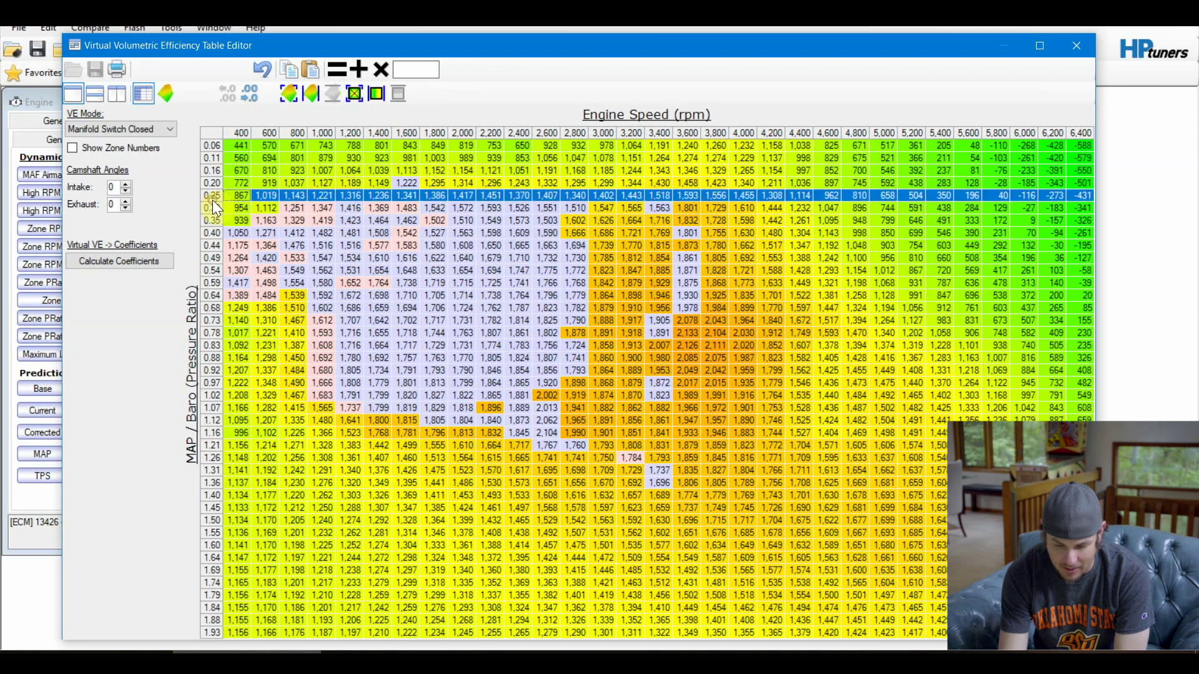
{"action": "left_click", "coordinate": [213, 210]}
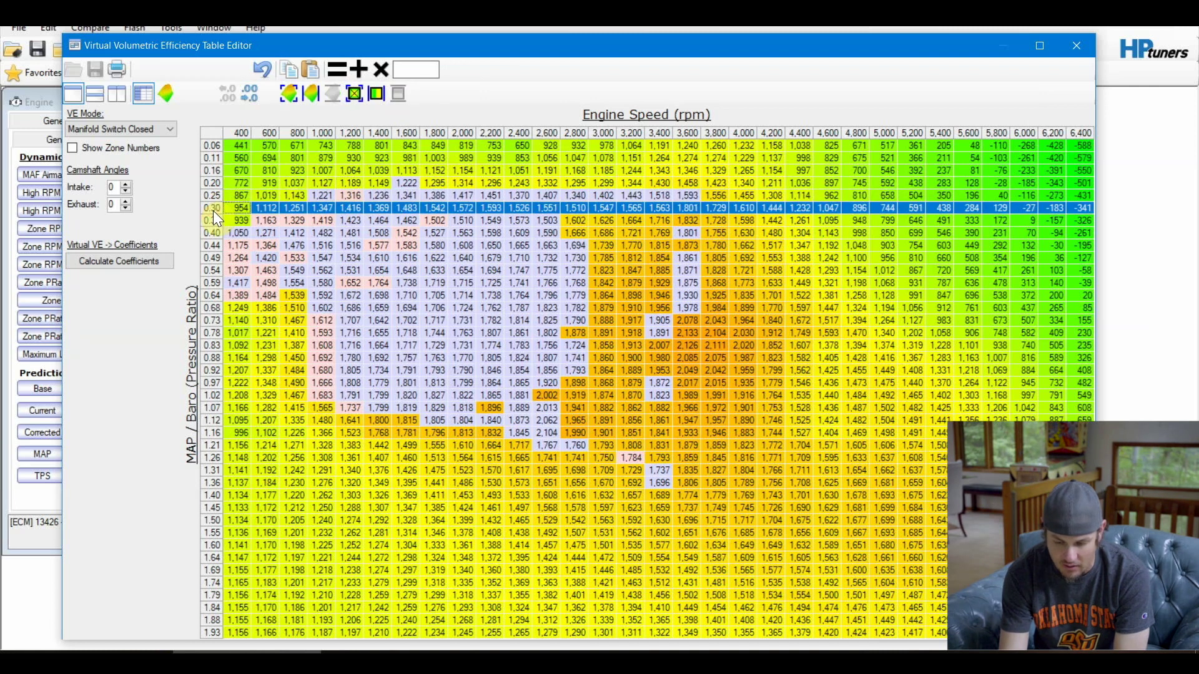
{"action": "left_click", "coordinate": [356, 208]}
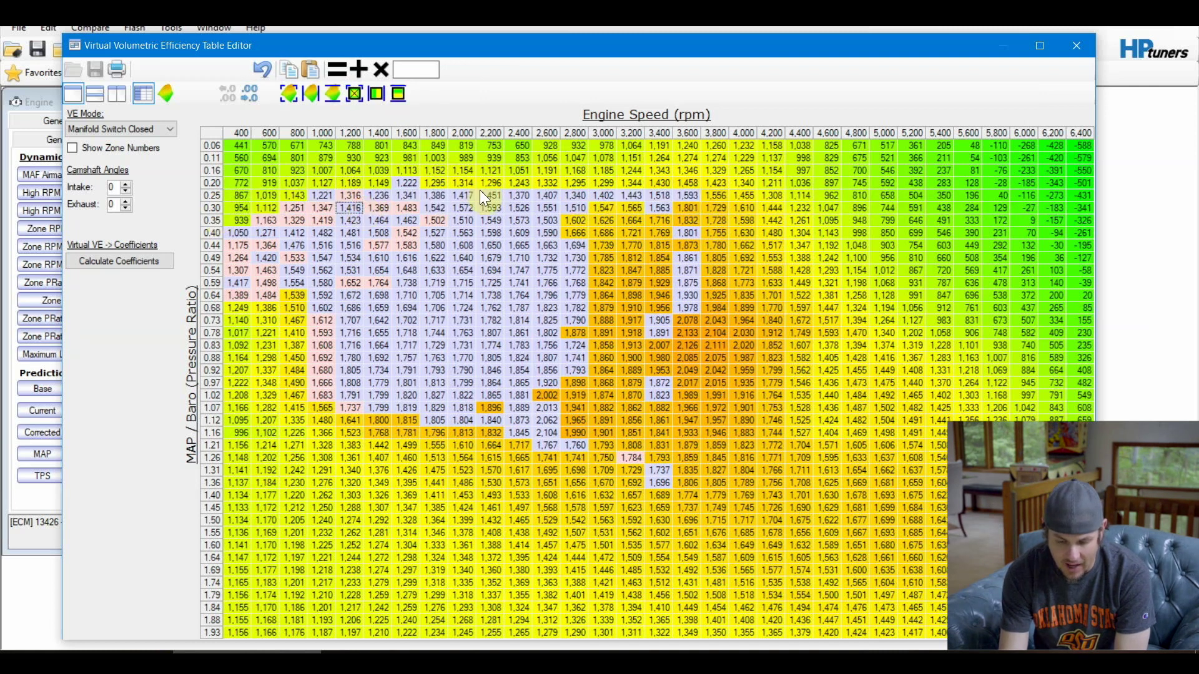
{"action": "left_click", "coordinate": [206, 197]}
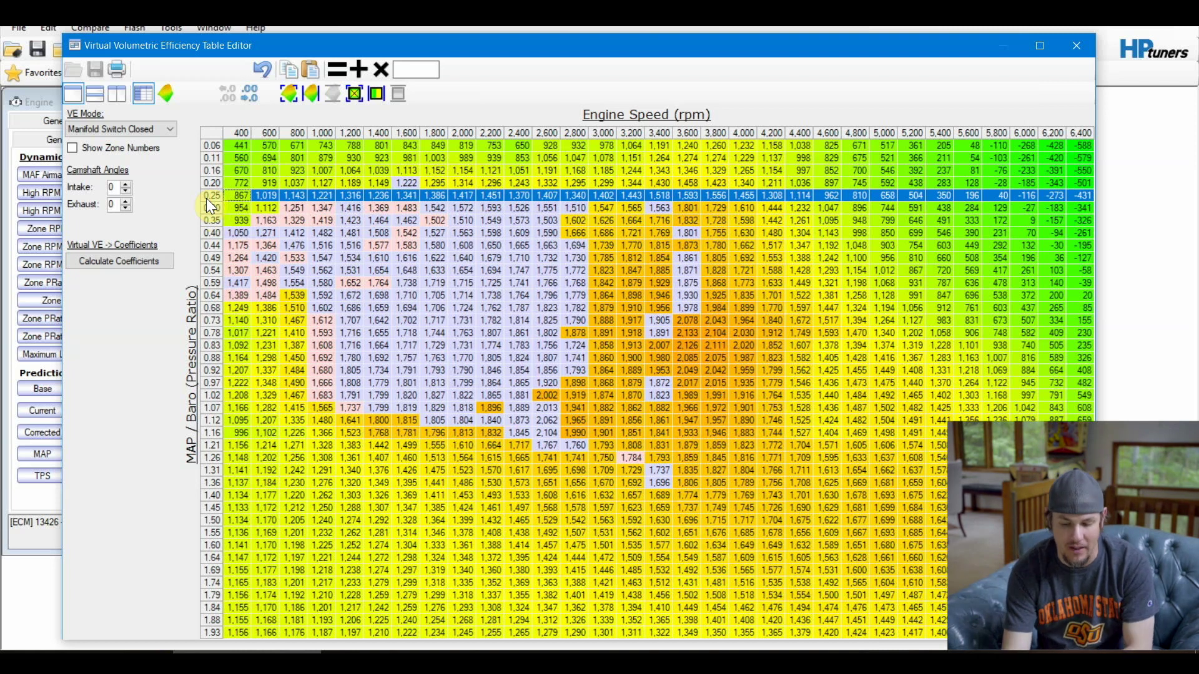
- Interpolate vertically up to the 0.06 row: 1,600 rpm from 0.20, and 1,400 rpm and 1,800 to 3,600 rpm from 0.25
{"action": "left_click", "coordinate": [403, 183]}
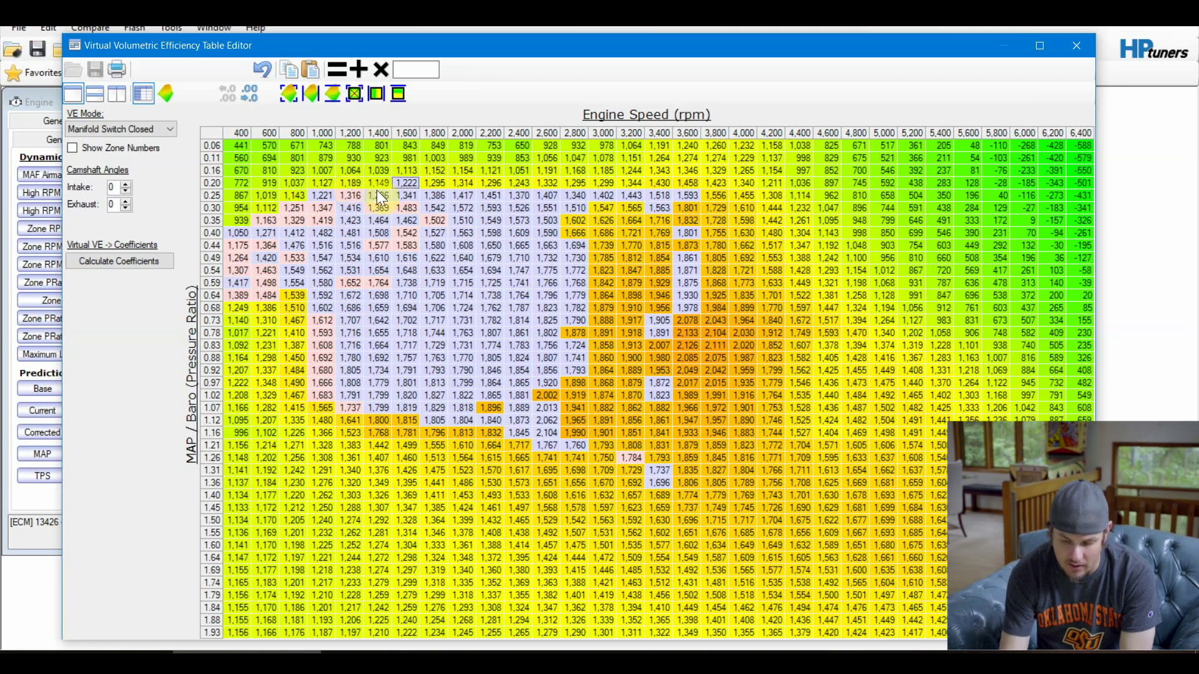
{"action": "left_click_drag", "start_coordinate": [403, 182], "coordinate": [405, 145]}
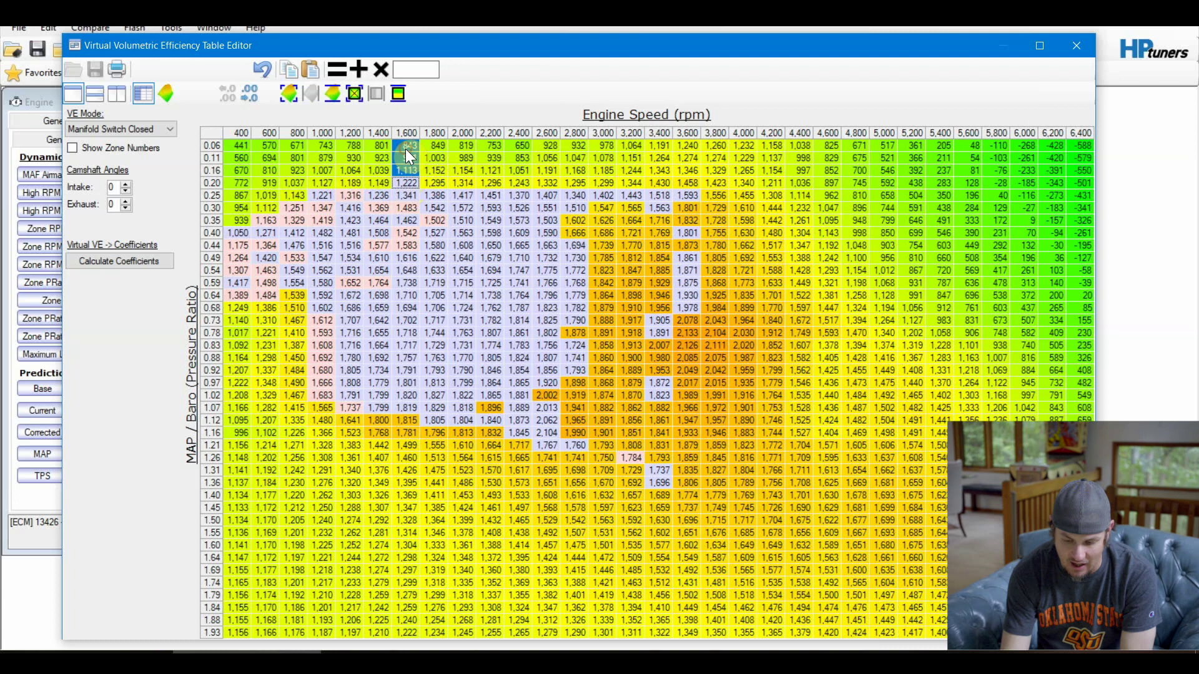
{"action": "left_click", "coordinate": [399, 94]}
{"action": "left_click_drag", "start_coordinate": [375, 195], "coordinate": [388, 133]}
{"action": "left_click", "coordinate": [399, 93]}
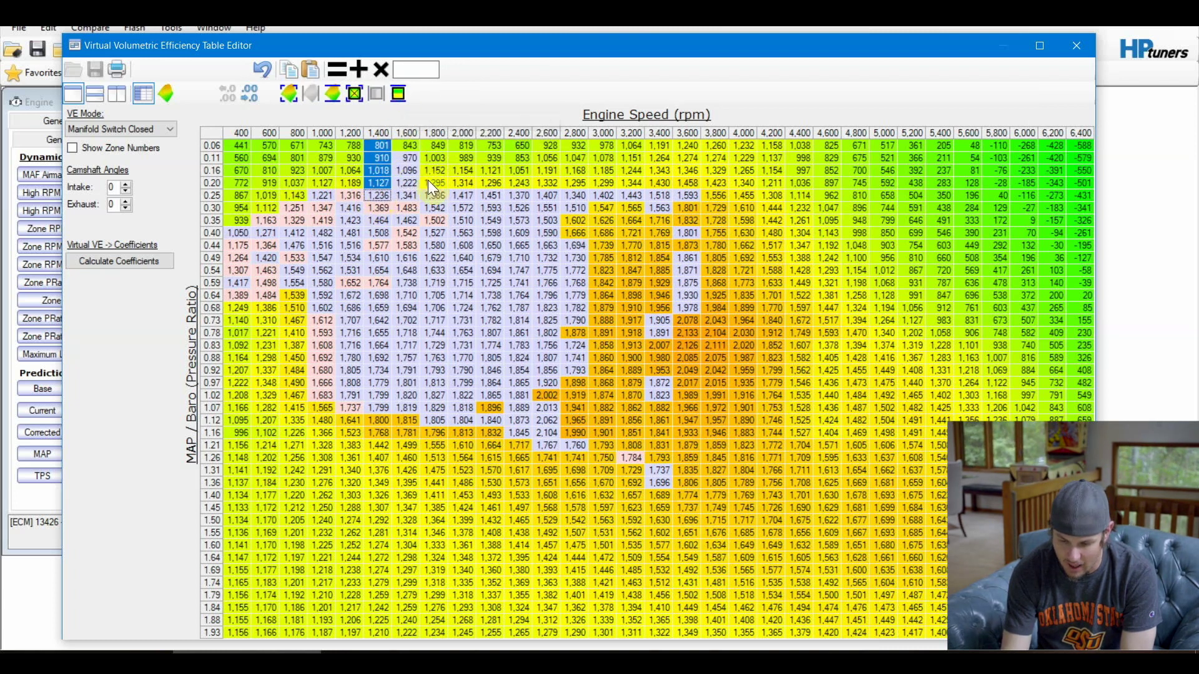
{"action": "left_click_drag", "start_coordinate": [435, 195], "coordinate": [688, 134]}
{"action": "left_click", "coordinate": [399, 94]}
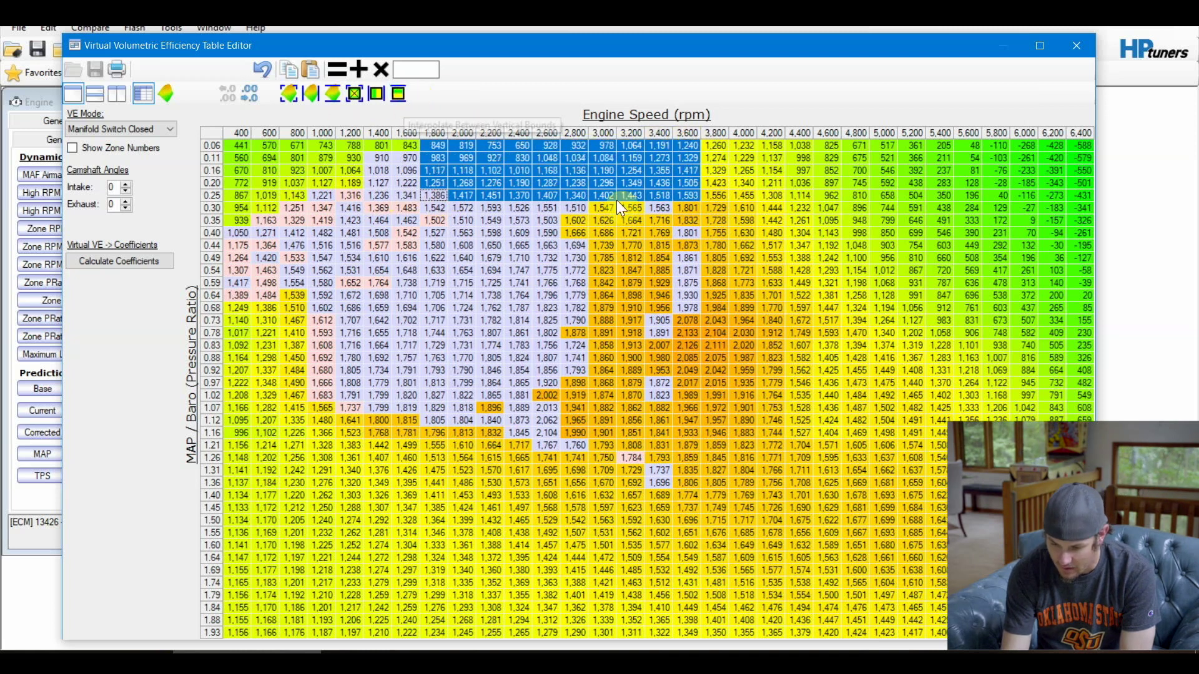
- Examine the interpolated low-pressure cells, the uncorrected high-rpm and boost regions, and the 0.97 and 1.02 rows
{"action": "left_click", "coordinate": [632, 172]}
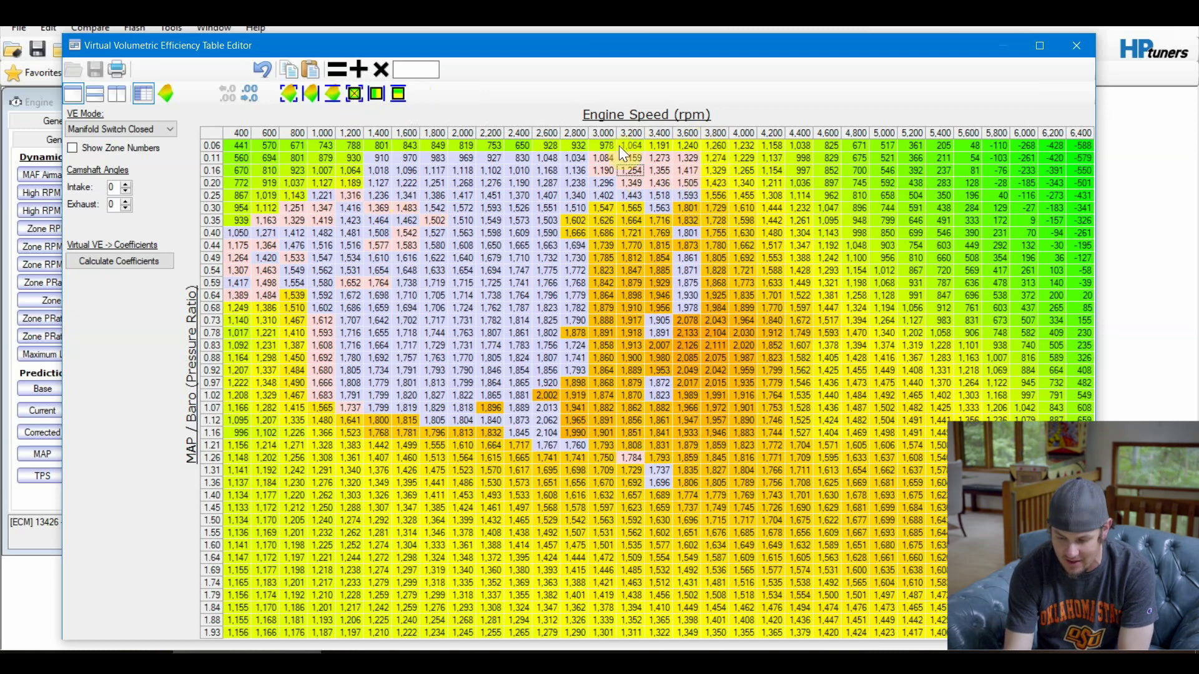
{"action": "left_click_drag", "start_coordinate": [597, 155], "coordinate": [695, 196]}
{"action": "left_click", "coordinate": [695, 196]}
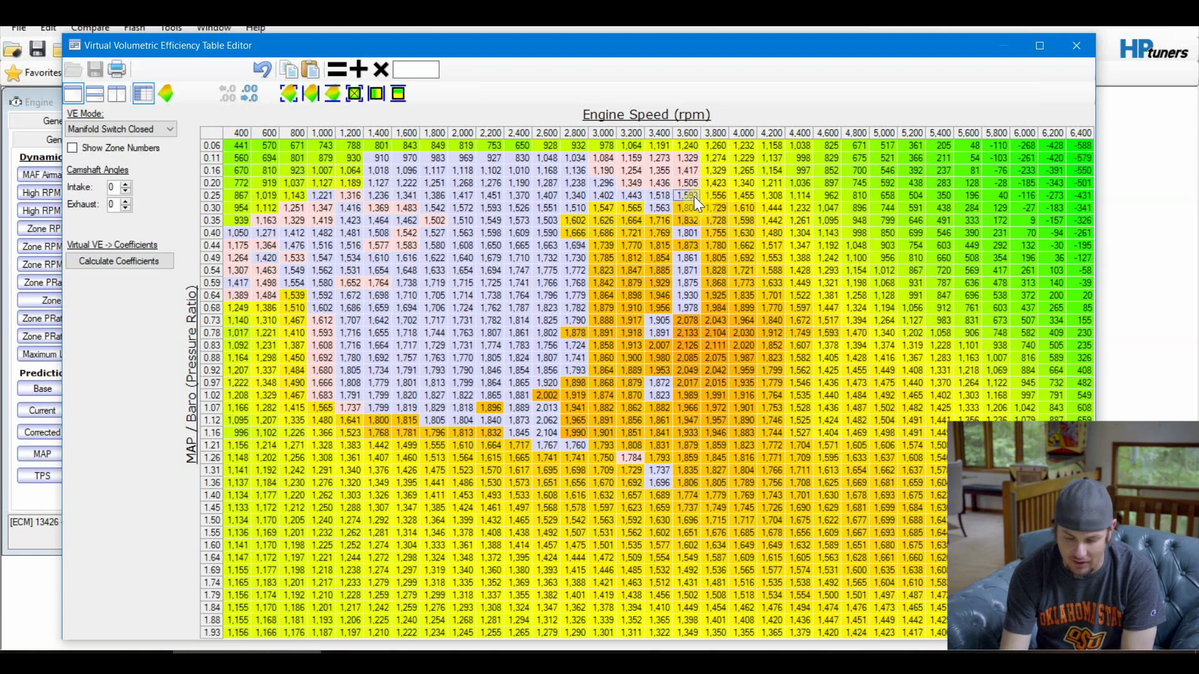
{"action": "left_click_drag", "start_coordinate": [353, 195], "coordinate": [324, 150]}
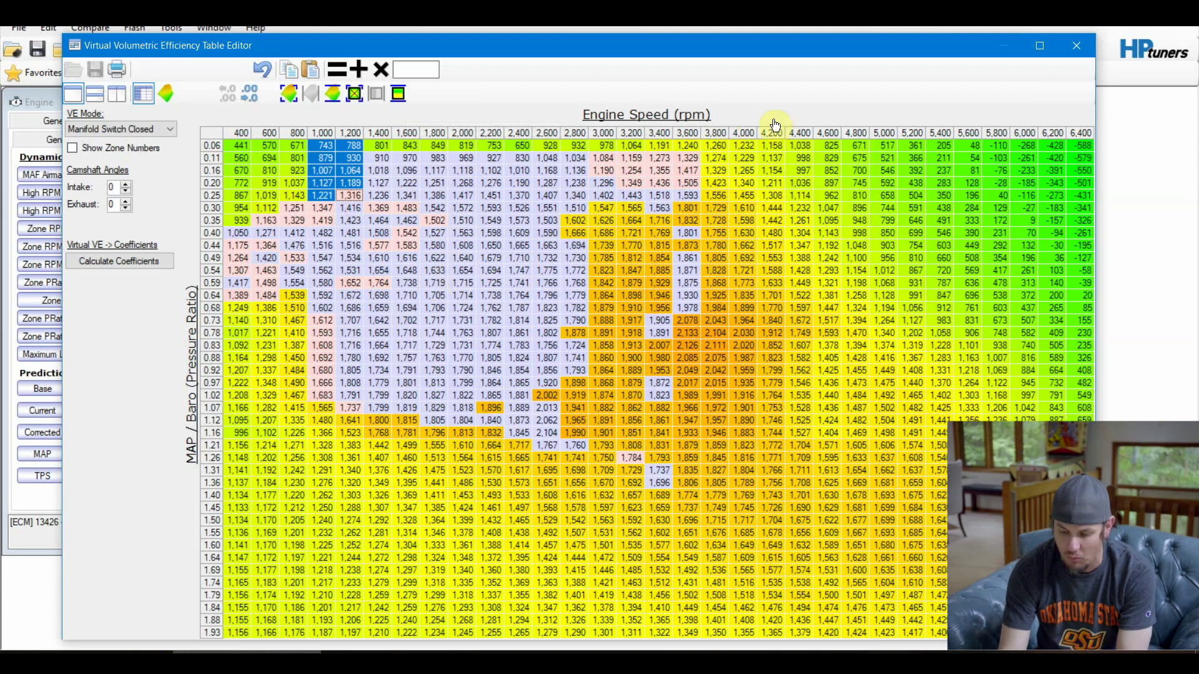
{"action": "left_click", "coordinate": [710, 145]}
{"action": "left_click_drag", "start_coordinate": [710, 146], "coordinate": [1085, 250]}
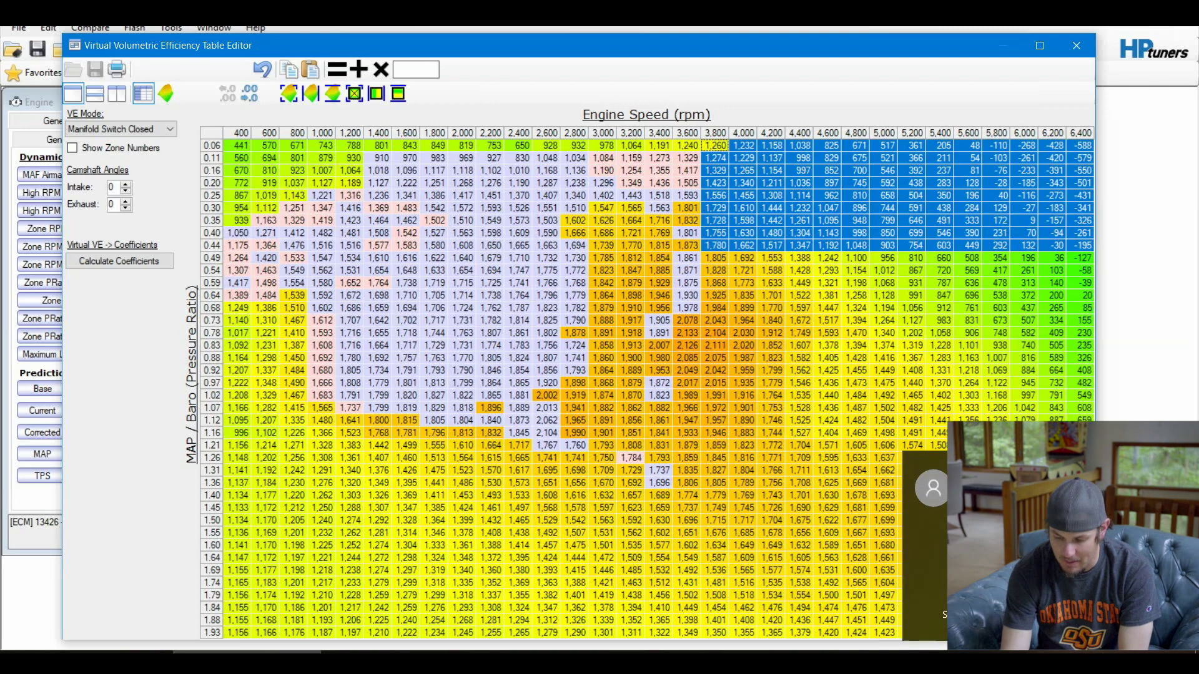
{"action": "left_click_drag", "start_coordinate": [634, 346], "coordinate": [996, 583]}
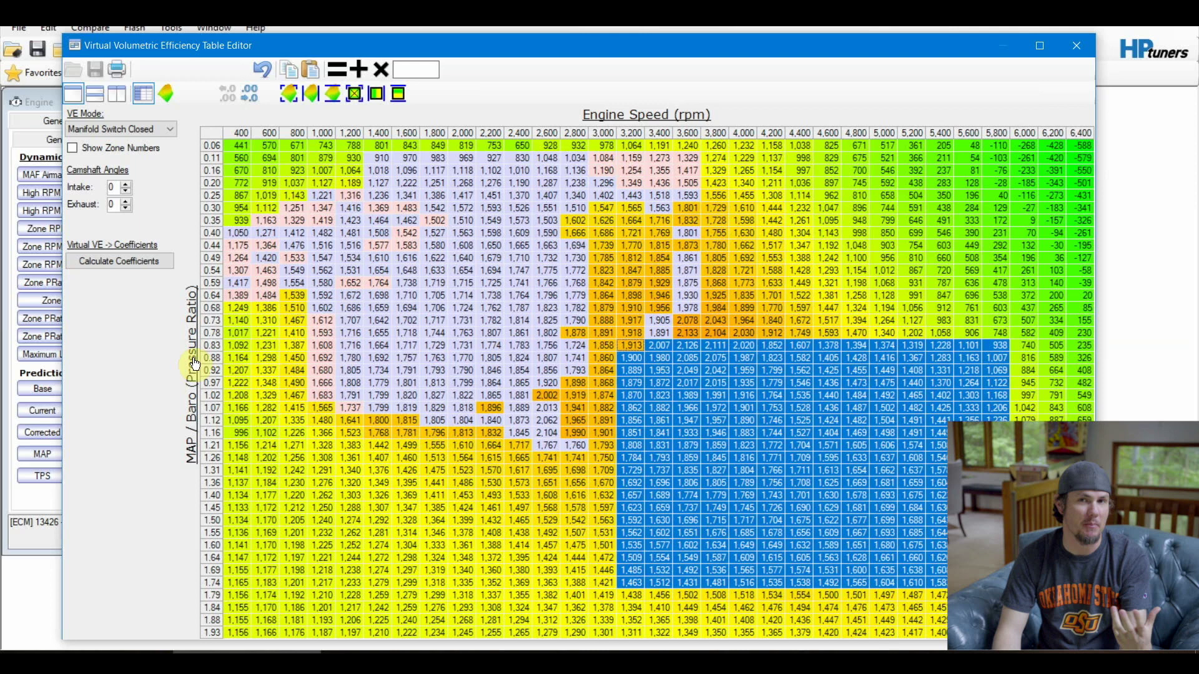
{"action": "left_click", "coordinate": [211, 386]}
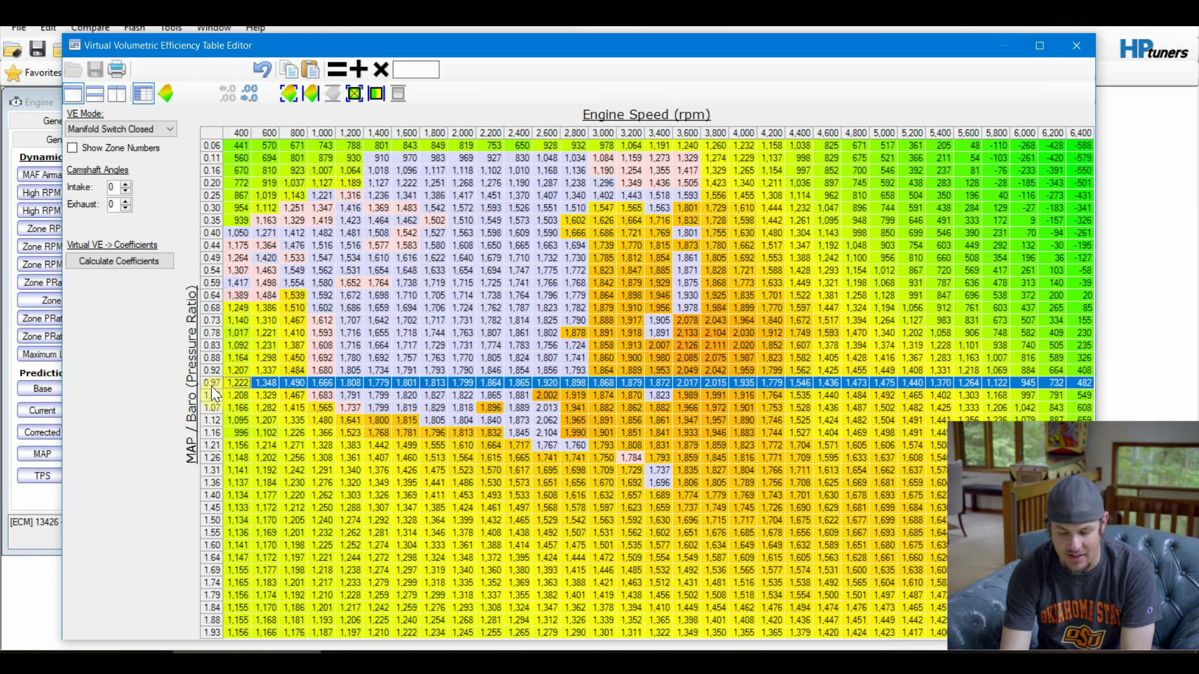
{"action": "left_click", "coordinate": [211, 383]}
{"action": "left_click", "coordinate": [211, 395]}
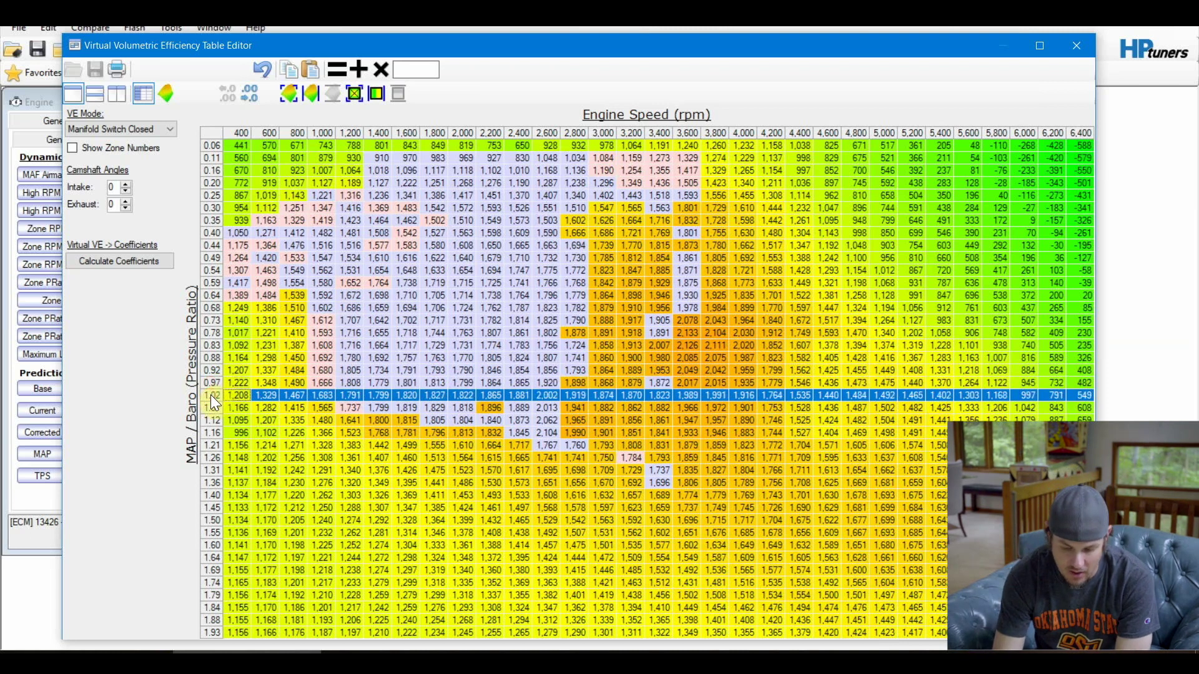
- Interpolate the 1,000 and 1,200 rpm columns vertically between the 0.25 and 0.06 rows
{"action": "left_click_drag", "start_coordinate": [357, 193], "coordinate": [332, 149]}
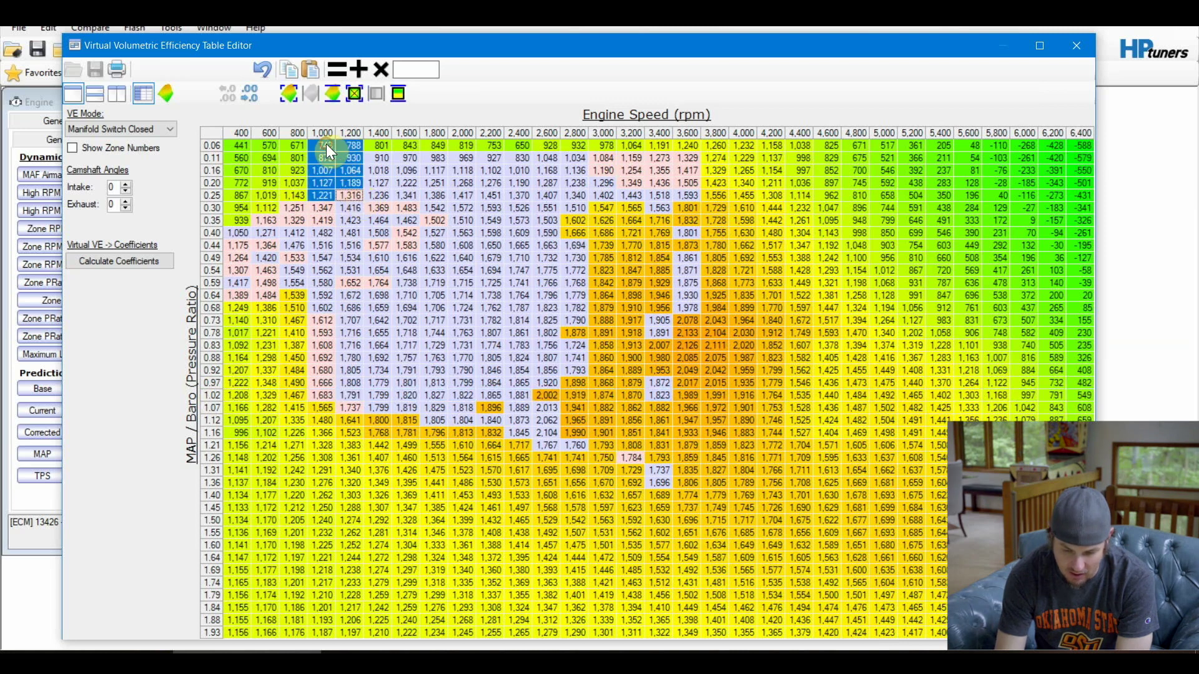
{"action": "left_click", "coordinate": [397, 95]}
{"action": "left_click", "coordinate": [304, 186]}
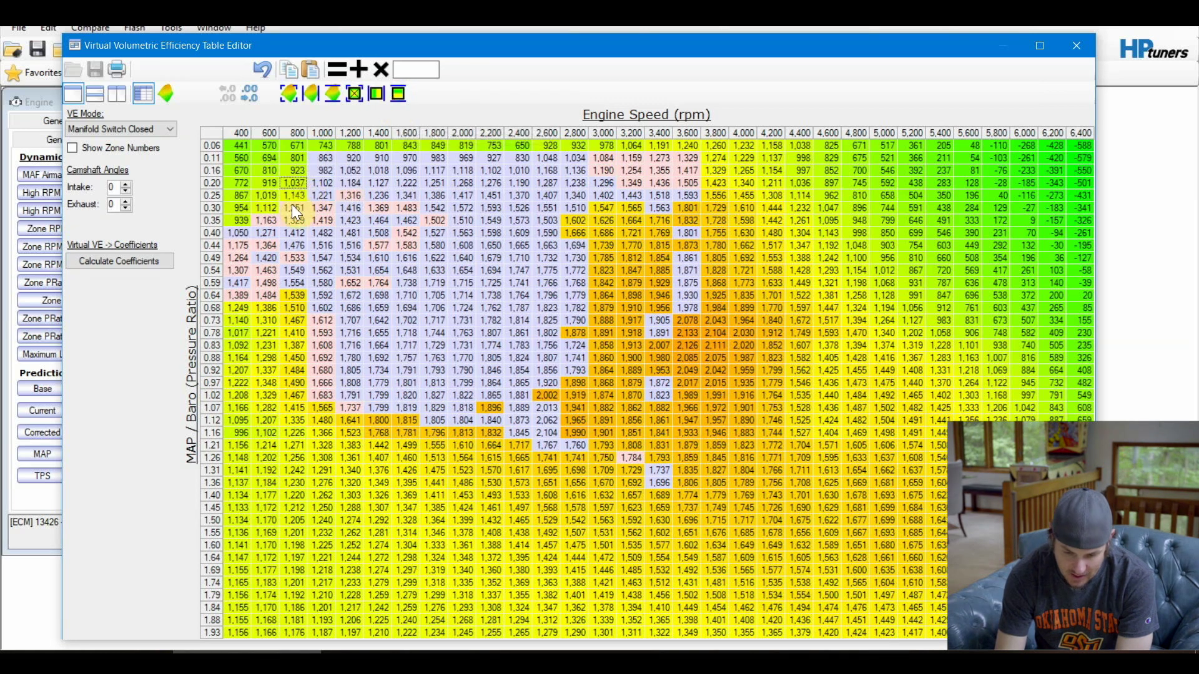
- Interpolate vertically up to the 0.06 row: 800 rpm from 0.30, 600 rpm from 0.35 and 400 rpm from 0.40
{"action": "left_click_drag", "start_coordinate": [294, 208], "coordinate": [297, 149]}
{"action": "left_click", "coordinate": [398, 94]}
{"action": "left_click_drag", "start_coordinate": [257, 222], "coordinate": [275, 137]}
{"action": "left_click", "coordinate": [399, 94]}
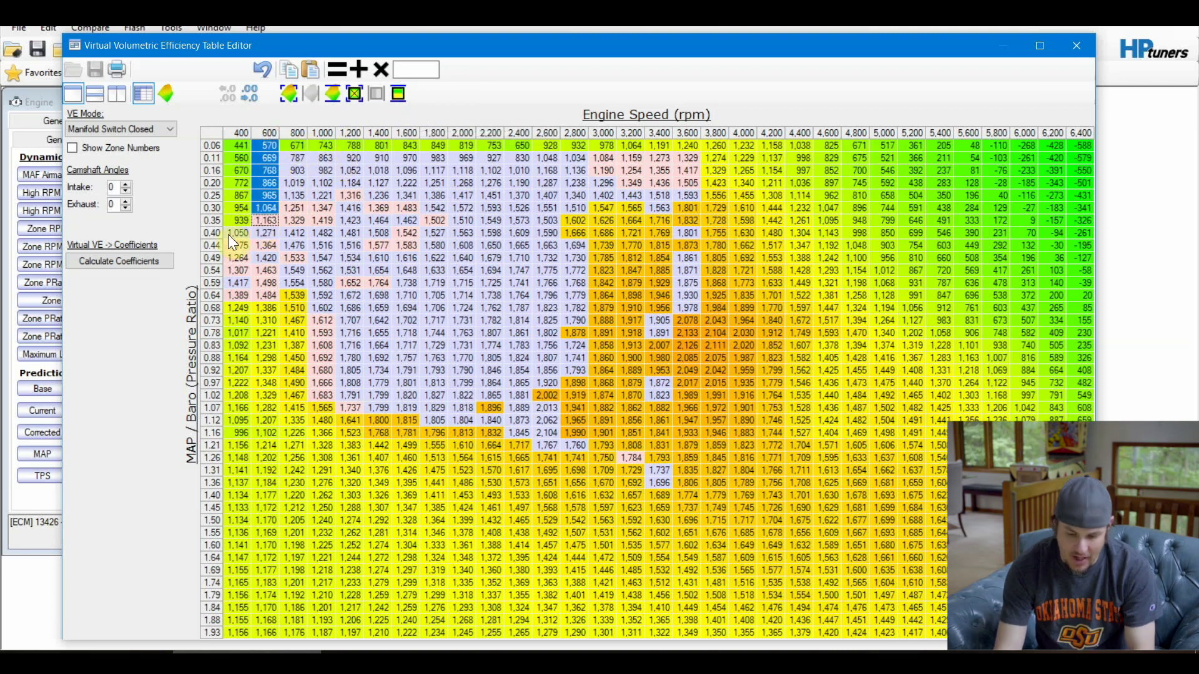
{"action": "left_click_drag", "start_coordinate": [232, 236], "coordinate": [241, 139]}
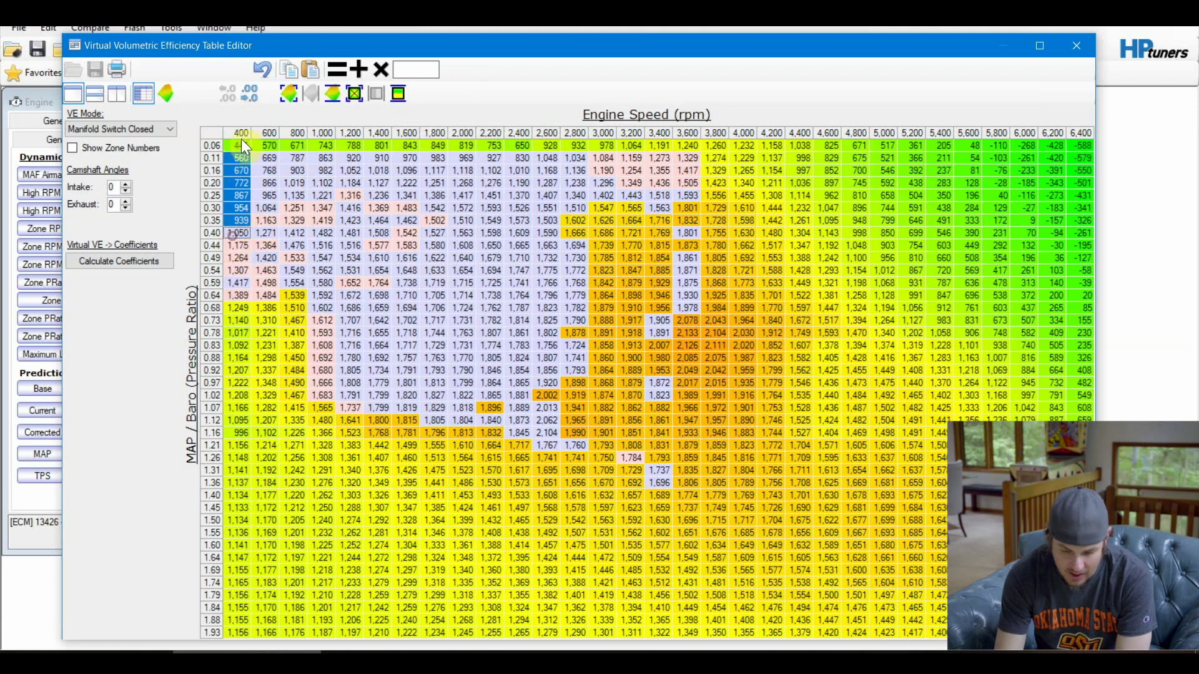
{"action": "left_click", "coordinate": [398, 95]}
{"action": "left_click", "coordinate": [372, 271]}
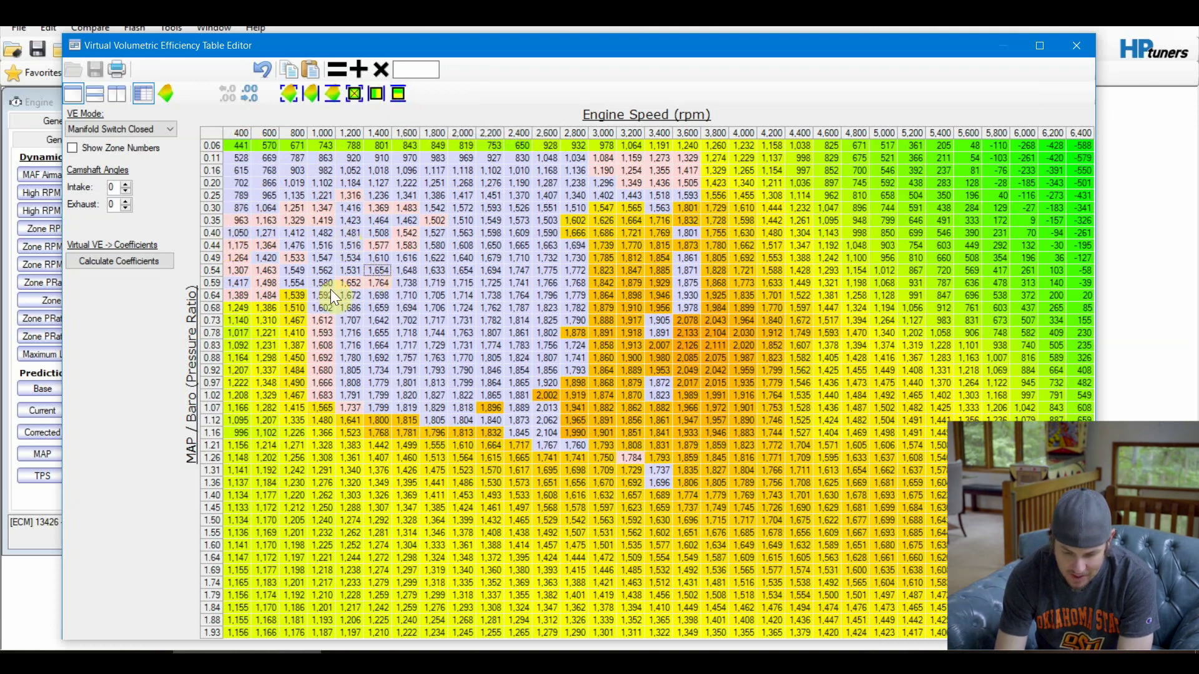
{"action": "left_click", "coordinate": [294, 298]}
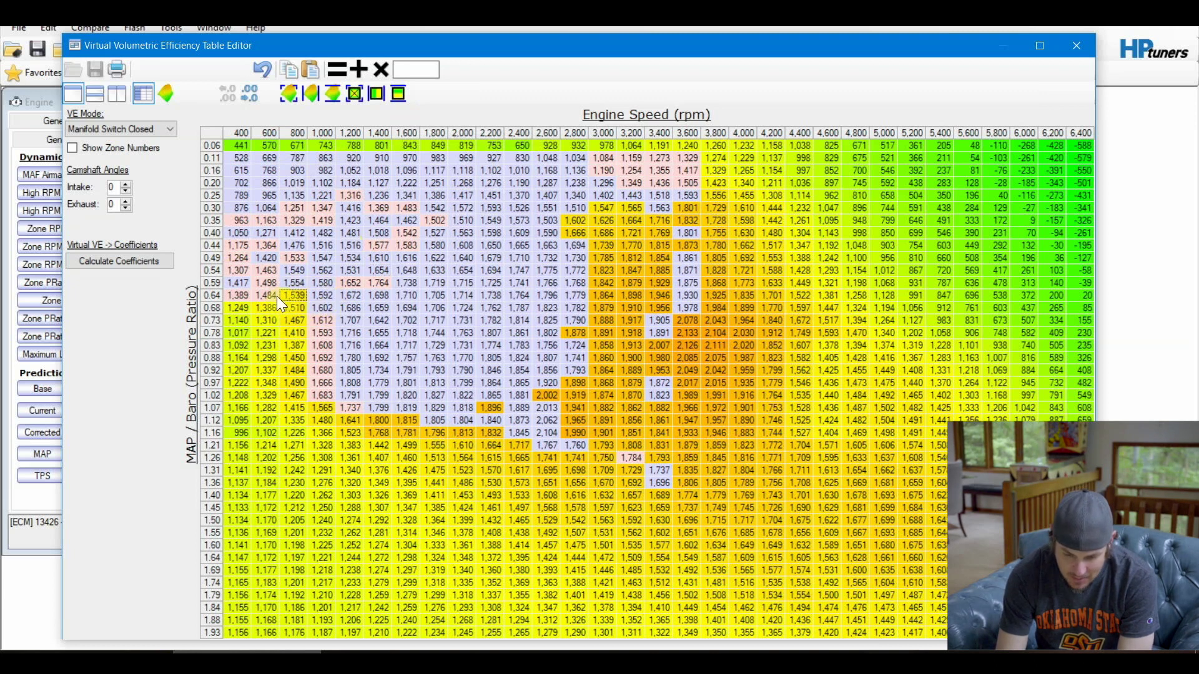
- Interpolate the 0.64 row horizontally between 600 and 1,000 rpm
{"action": "left_click_drag", "start_coordinate": [272, 296], "coordinate": [325, 294]}
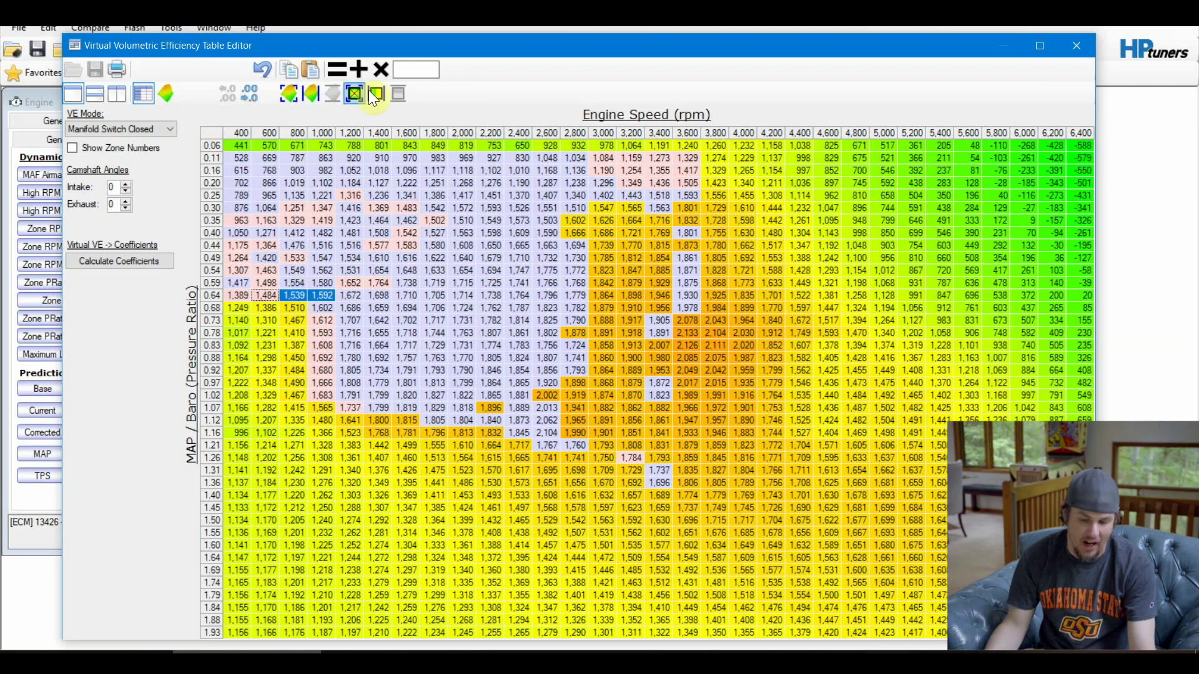
{"action": "left_click", "coordinate": [294, 295]}
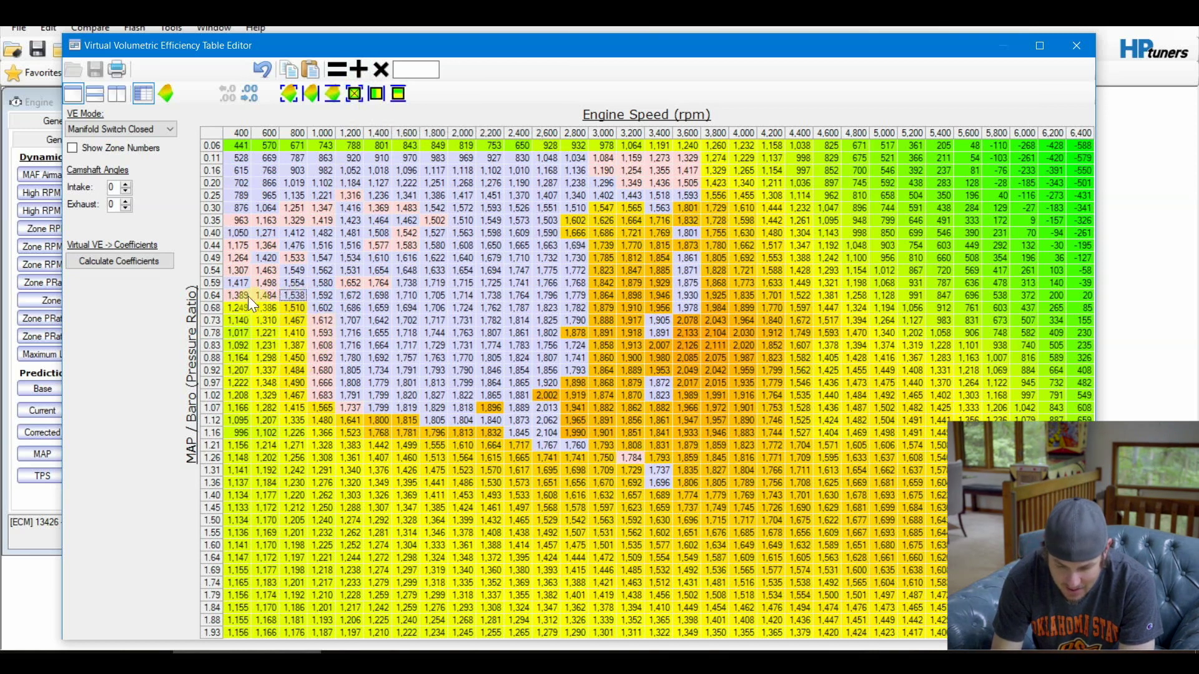
- Examine the uncorrected cells at 400 to 800 rpm between the 0.68 and 0.92 rows against the neighbouring 1,000 rpm column
{"action": "left_click_drag", "start_coordinate": [234, 305], "coordinate": [291, 373]}
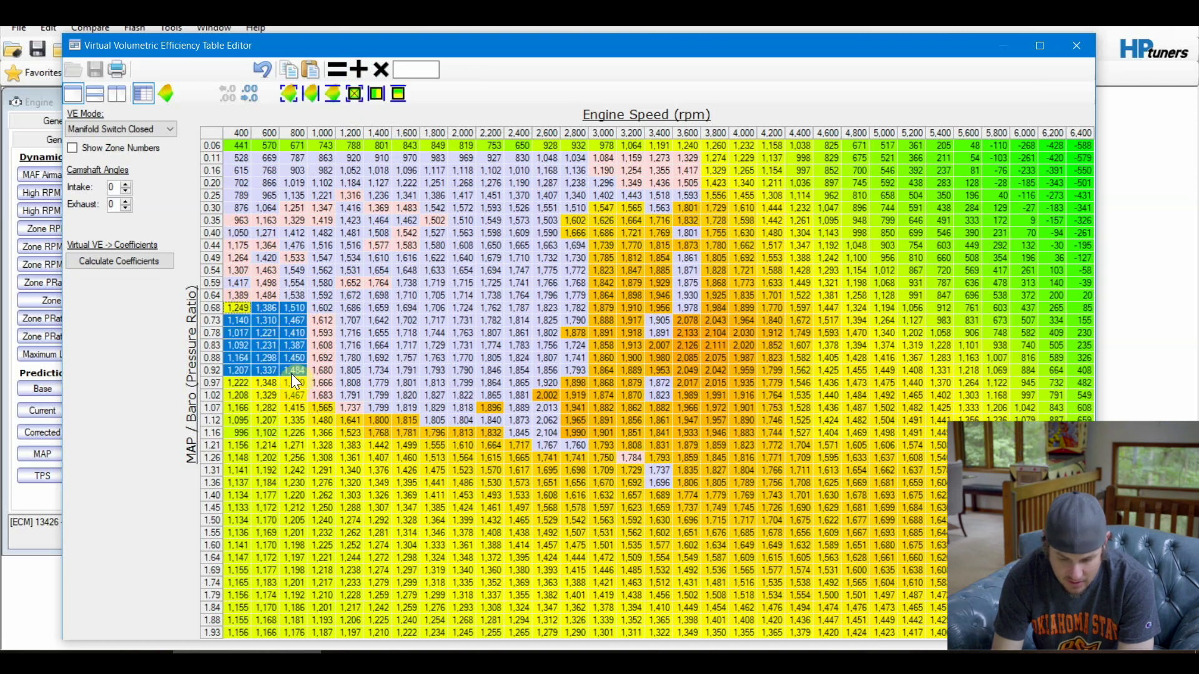
{"action": "left_click", "coordinate": [291, 381]}
{"action": "left_click_drag", "start_coordinate": [267, 305], "coordinate": [287, 328]}
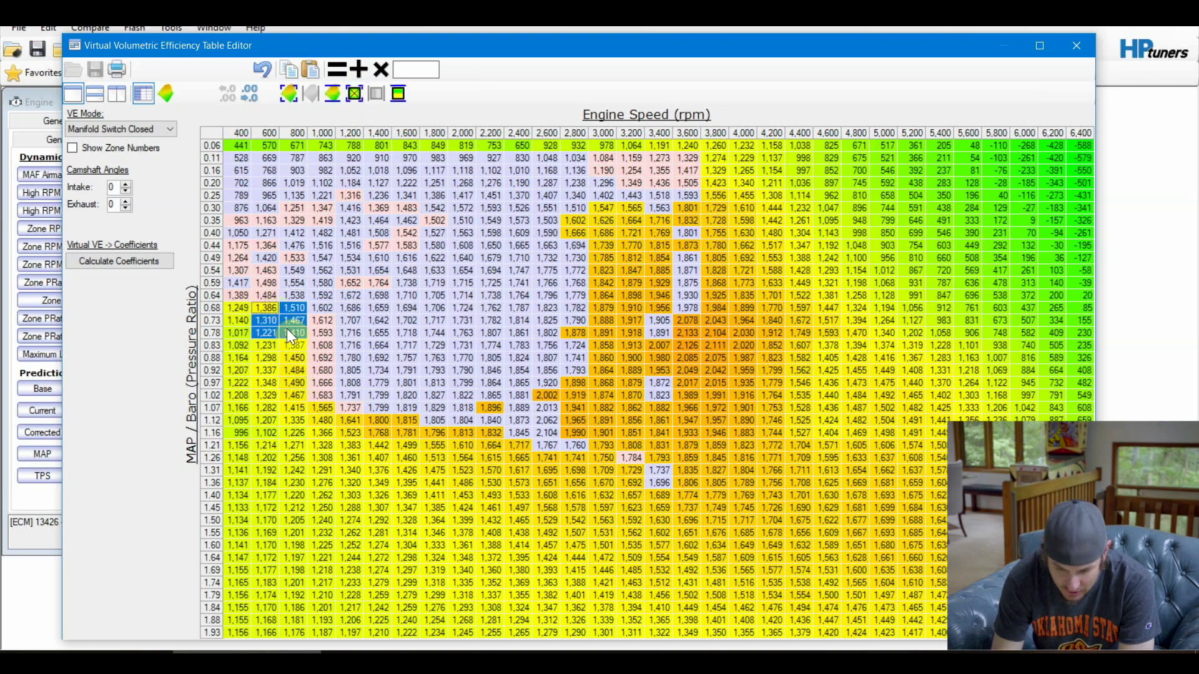
{"action": "left_click", "coordinate": [333, 332]}
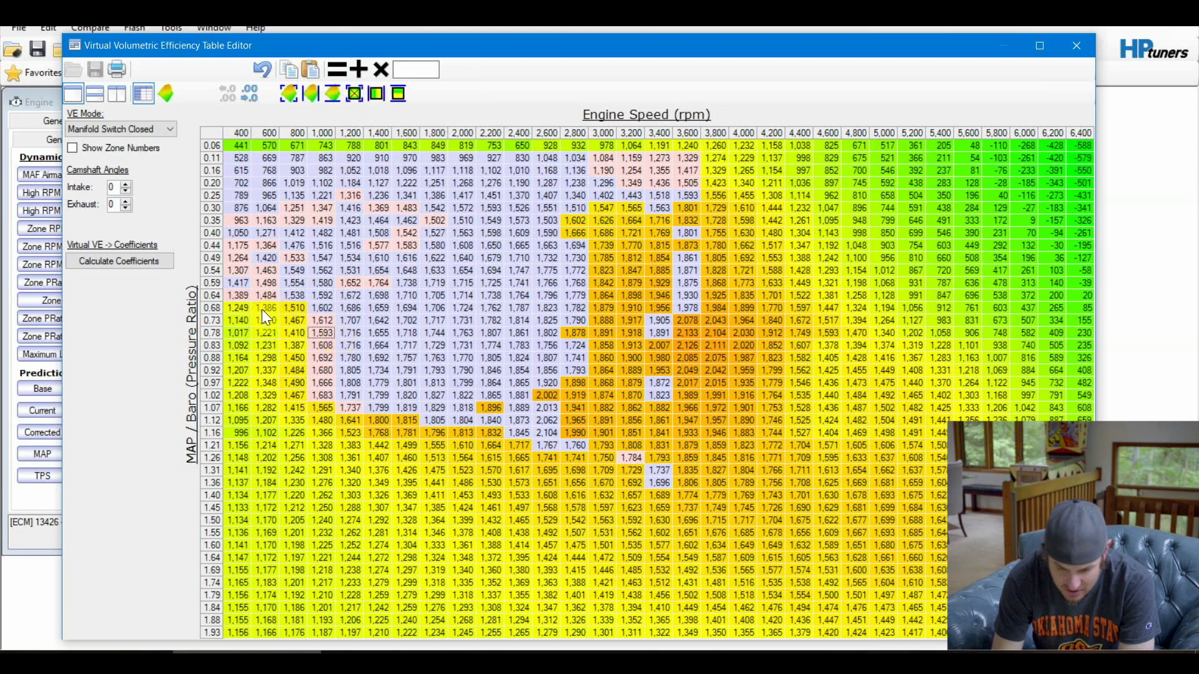
{"action": "left_click_drag", "start_coordinate": [264, 306], "coordinate": [317, 306]}
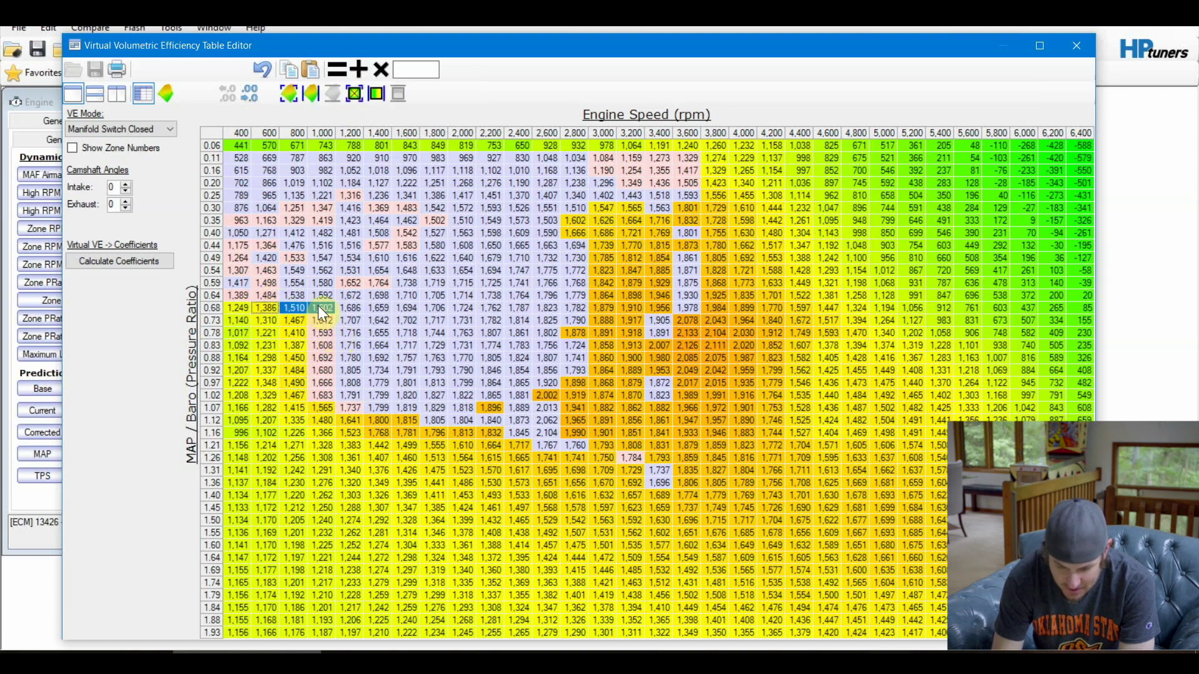
{"action": "left_click", "coordinate": [310, 332]}
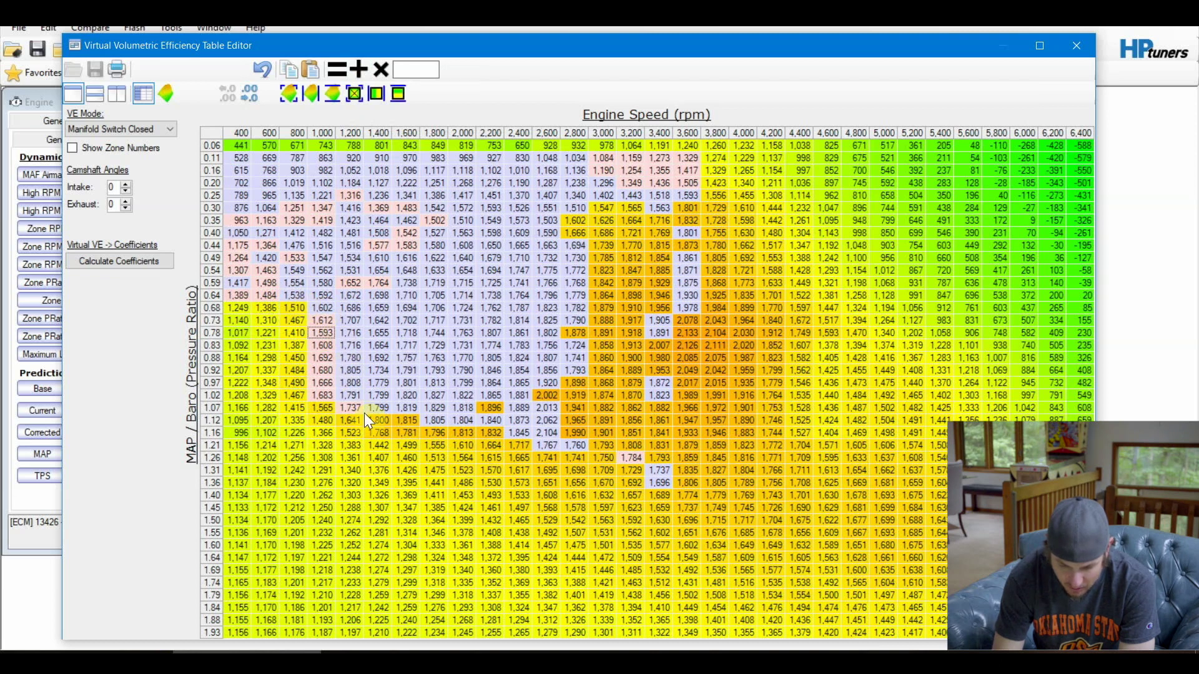
- Examine the cells at 1,400 to 2,200 rpm from the 1.16 row through the 1.40 row
{"action": "left_click_drag", "start_coordinate": [380, 435], "coordinate": [475, 445]}
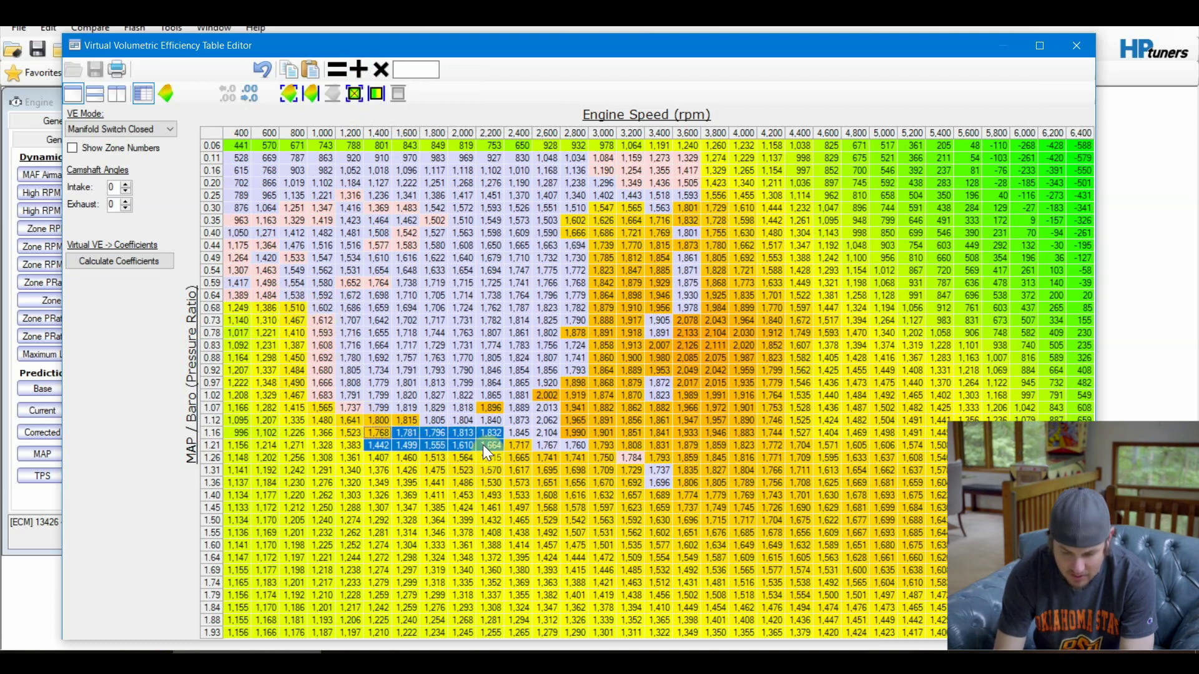
{"action": "left_click", "coordinate": [375, 432]}
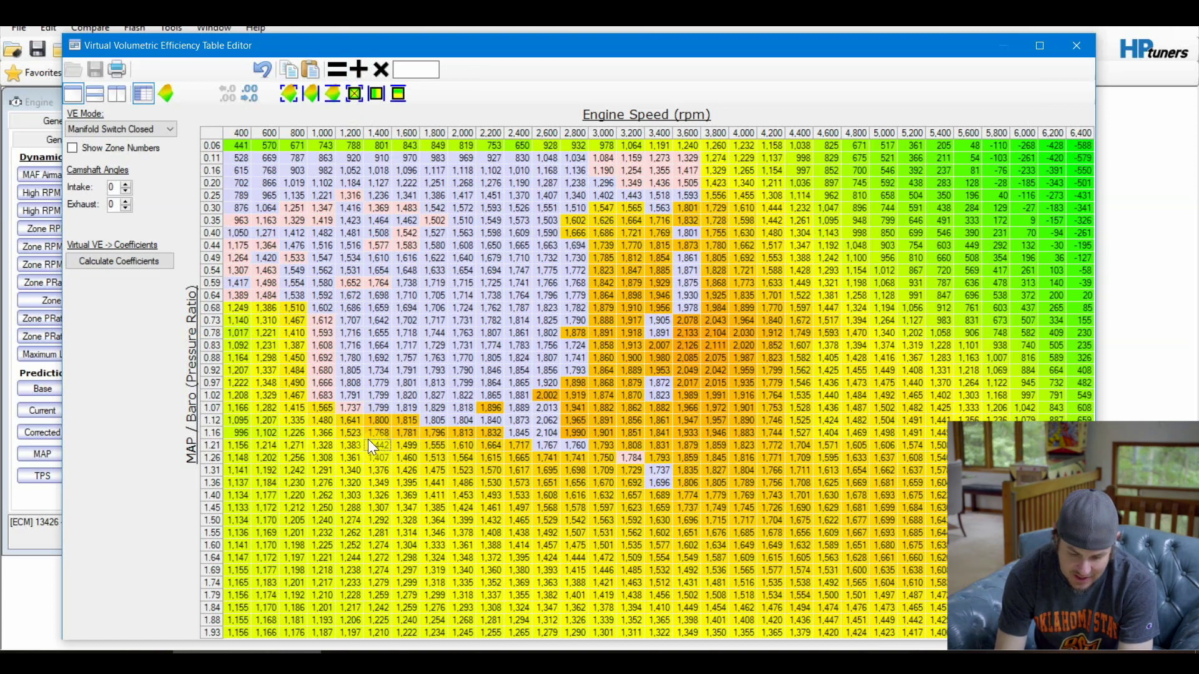
{"action": "left_click_drag", "start_coordinate": [373, 427], "coordinate": [477, 429]}
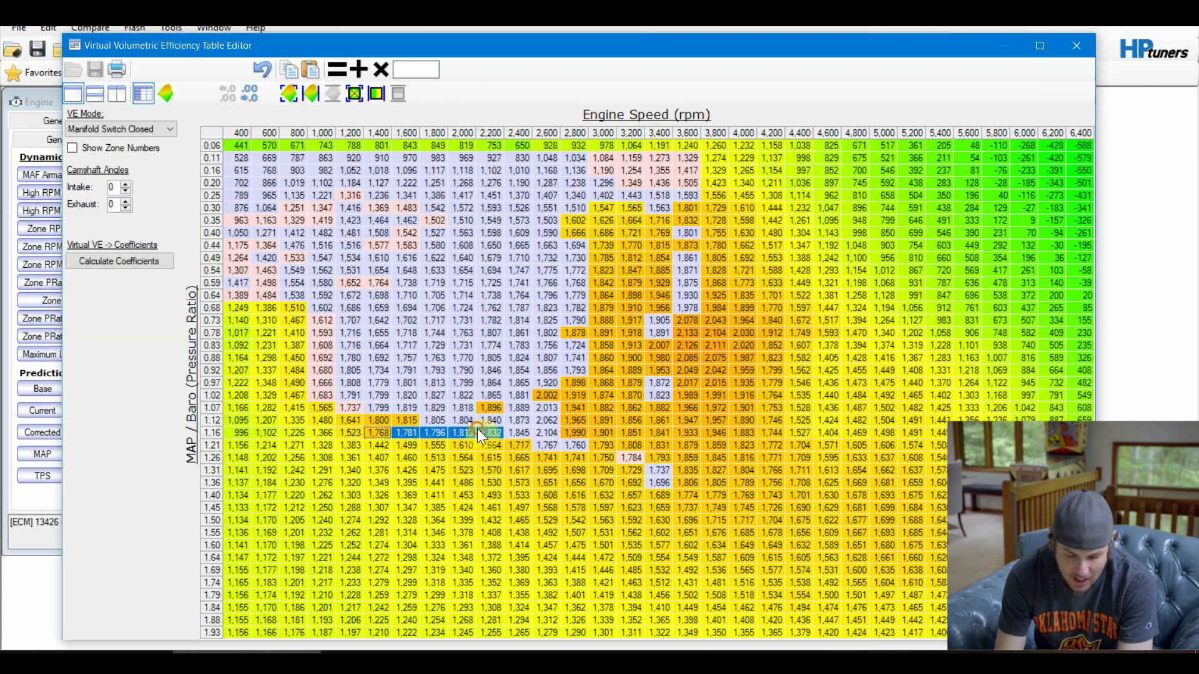
{"action": "left_click", "coordinate": [478, 430]}
{"action": "left_click_drag", "start_coordinate": [374, 432], "coordinate": [492, 433]}
{"action": "left_click_drag", "start_coordinate": [382, 447], "coordinate": [484, 467]}
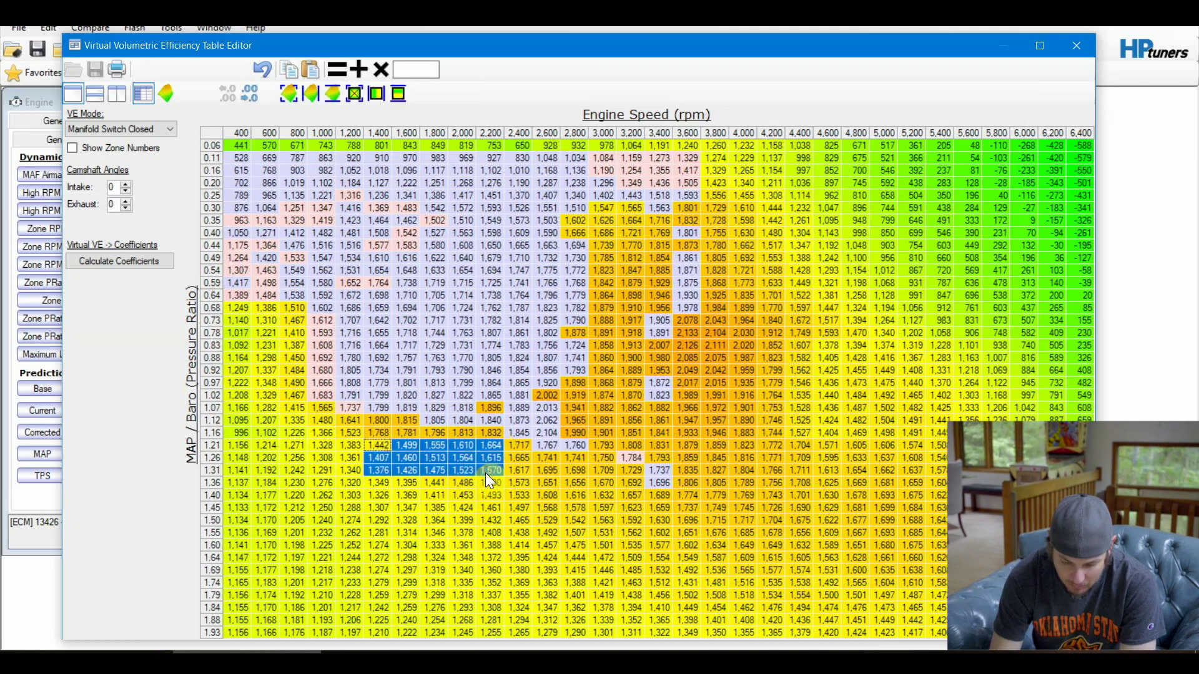
{"action": "left_click", "coordinate": [487, 492]}
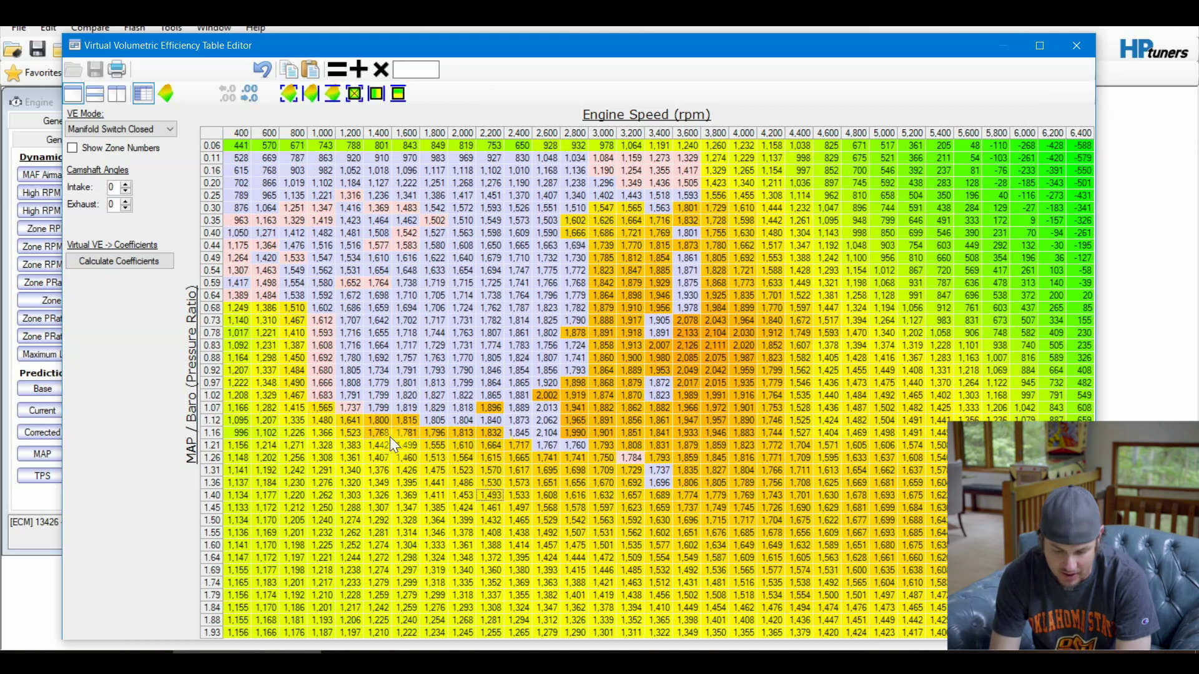
{"action": "left_click_drag", "start_coordinate": [377, 429], "coordinate": [493, 496]}
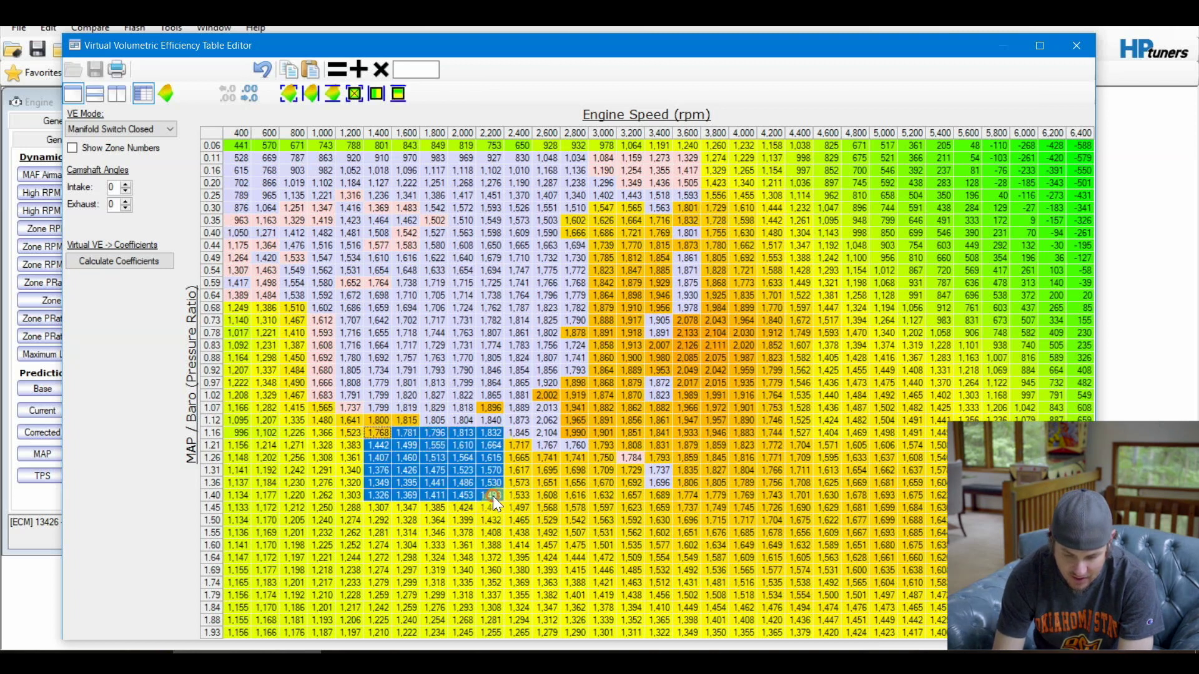
{"action": "left_click", "coordinate": [490, 493]}
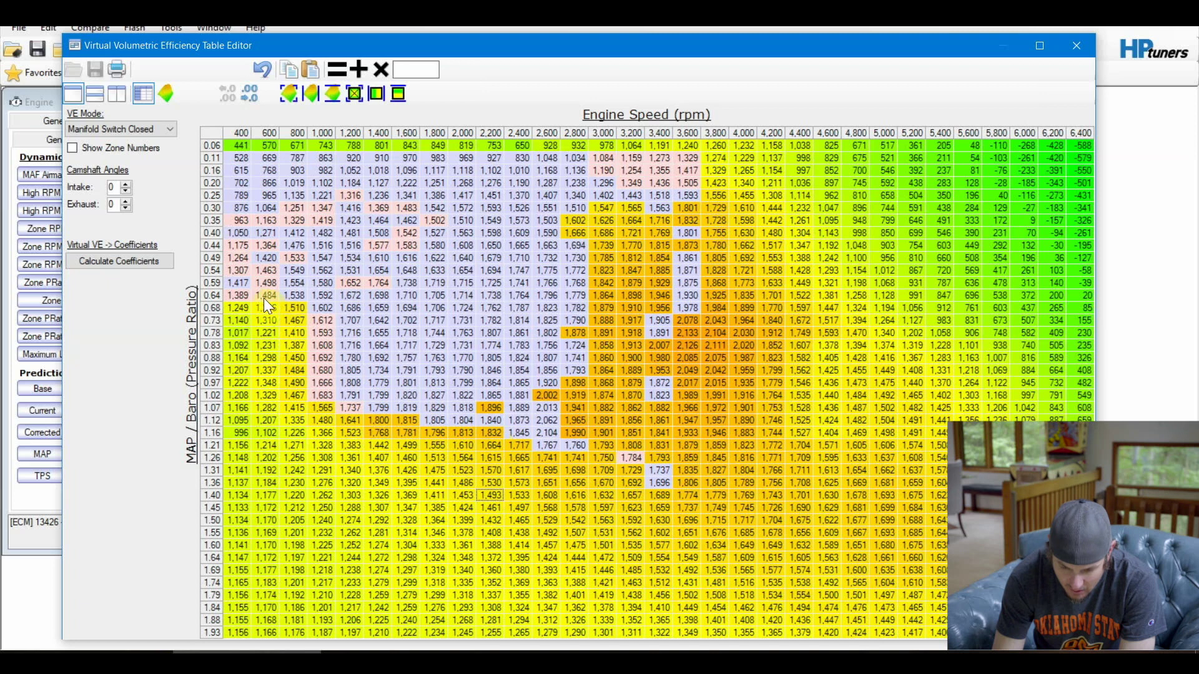
- Interpolate the 600 and 800 rpm columns vertically between the 0.64 and 0.92 rows
{"action": "left_click_drag", "start_coordinate": [261, 298], "coordinate": [295, 364]}
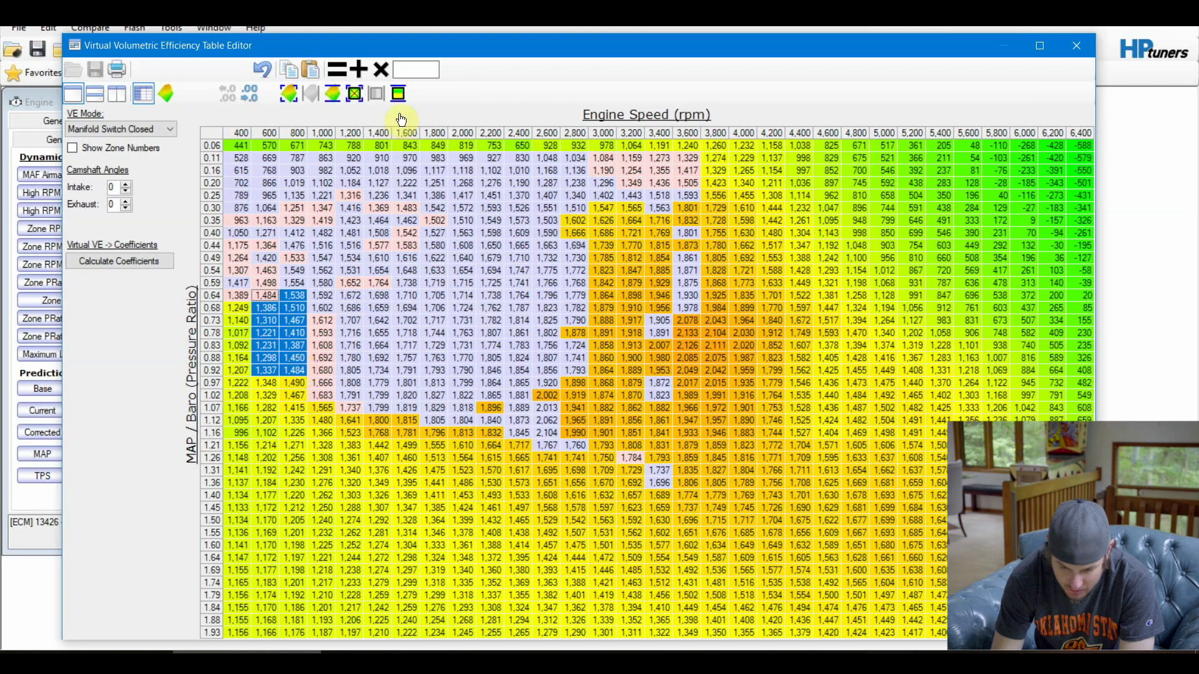
{"action": "left_click", "coordinate": [405, 95]}
{"action": "left_click", "coordinate": [298, 336]}
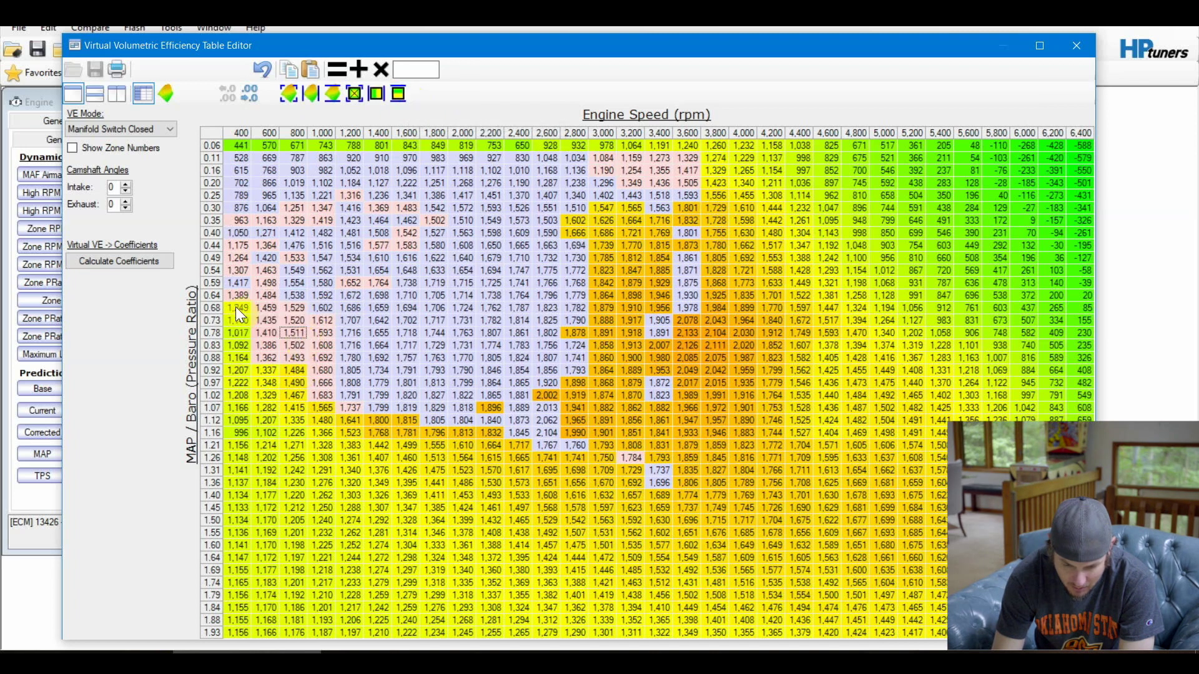
- Multiply the 400 rpm cells from the 0.68 row through the 0.88 row by 1.02 three times
{"action": "left_click", "coordinate": [238, 320]}
{"action": "left_click_drag", "start_coordinate": [239, 324], "coordinate": [283, 322]}
{"action": "left_click", "coordinate": [283, 321]}
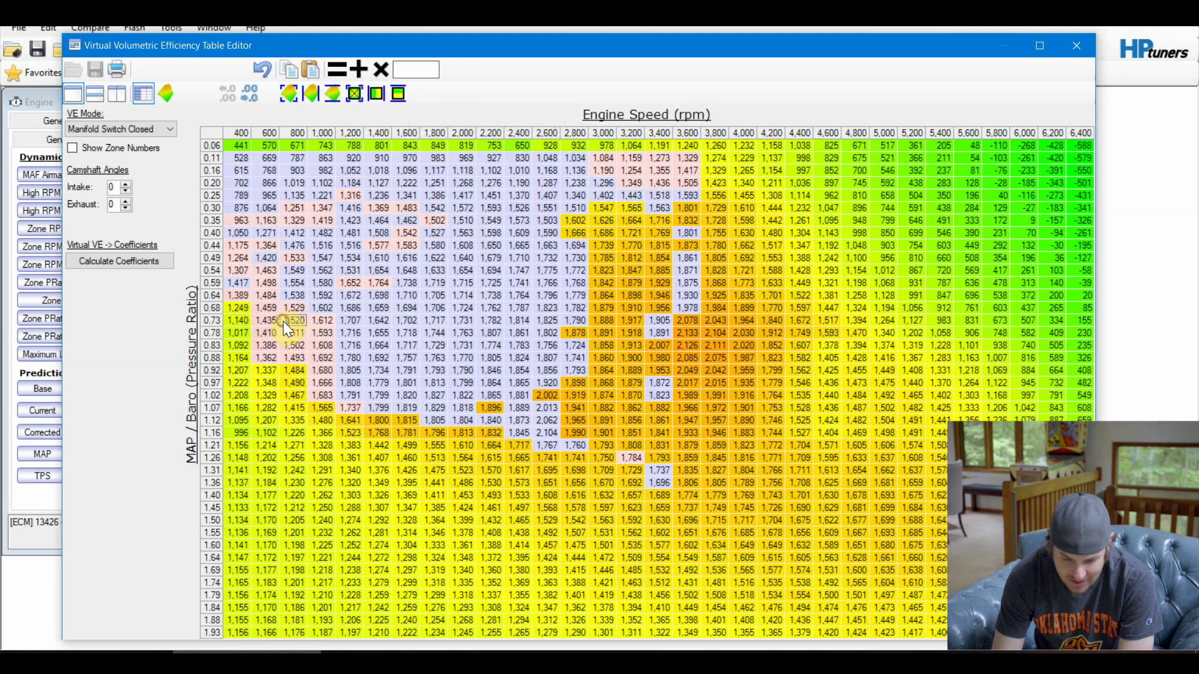
{"action": "left_click_drag", "start_coordinate": [268, 316], "coordinate": [331, 343]}
{"action": "left_click_drag", "start_coordinate": [233, 309], "coordinate": [234, 358]}
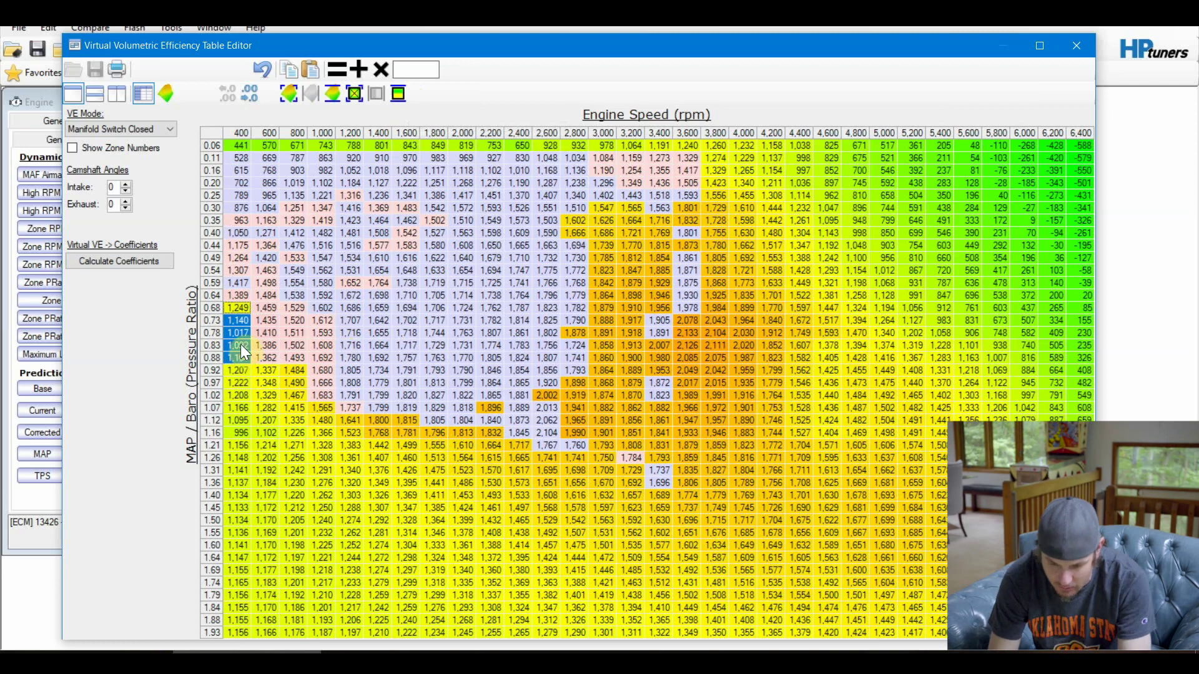
{"action": "left_click", "coordinate": [419, 70]}
{"action": "type", "text": "1.02"}
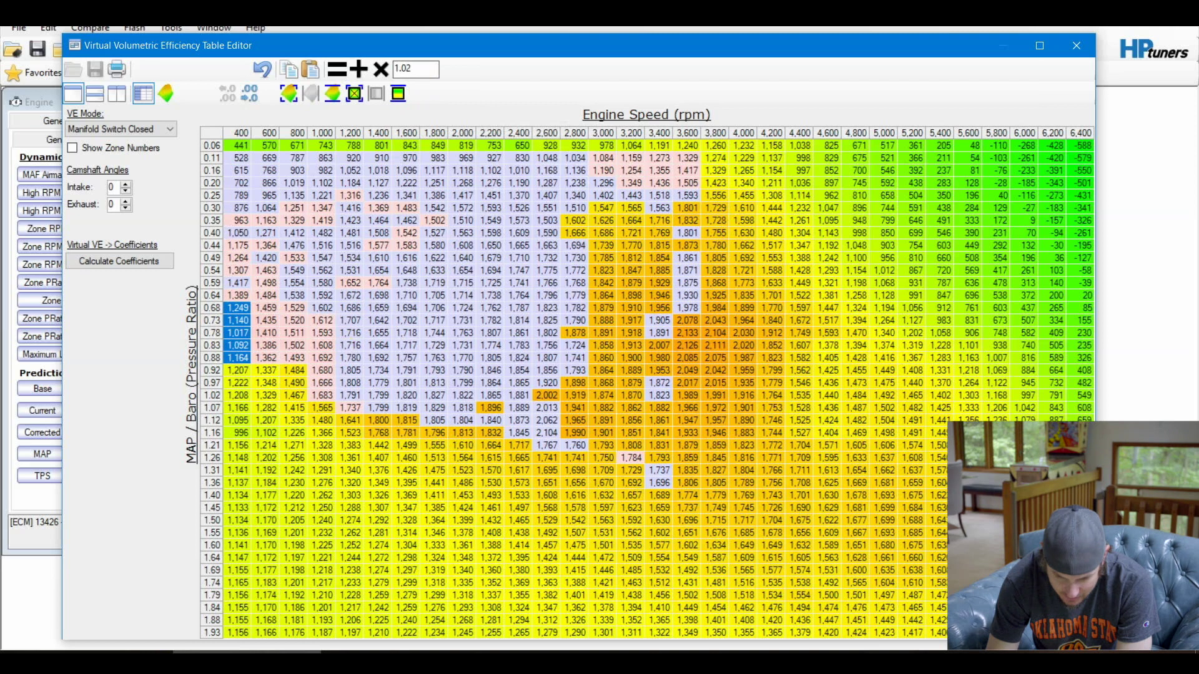
{"action": "left_click", "coordinate": [380, 66]}
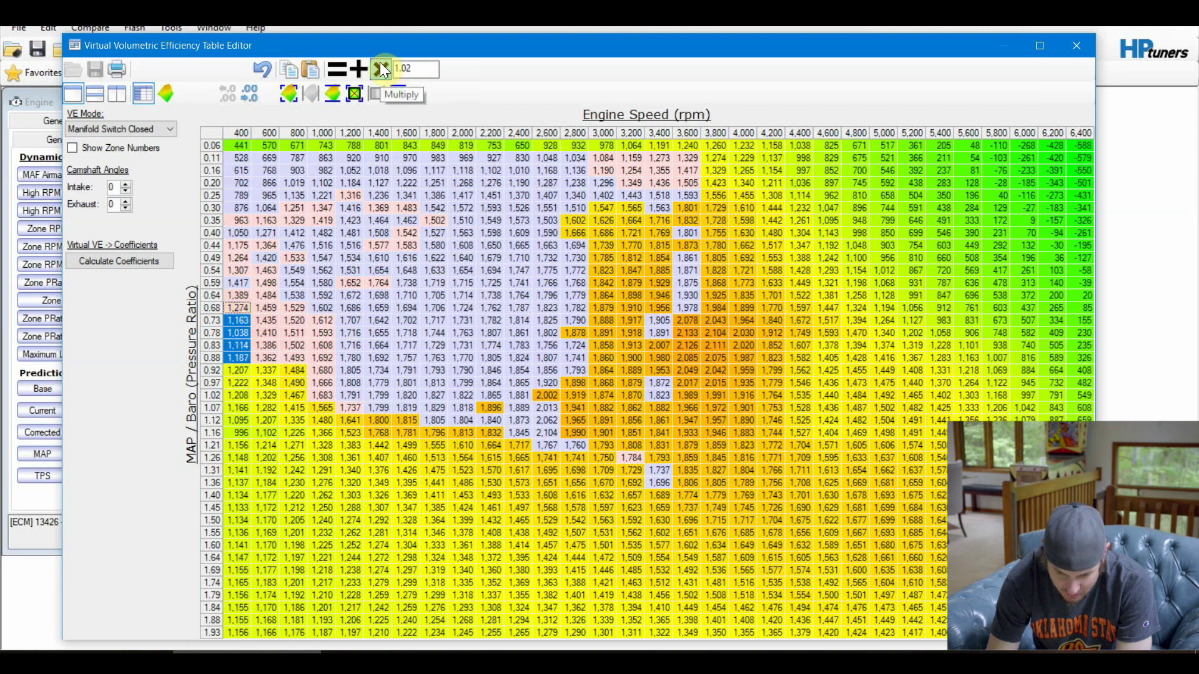
{"action": "left_click", "coordinate": [381, 68]}
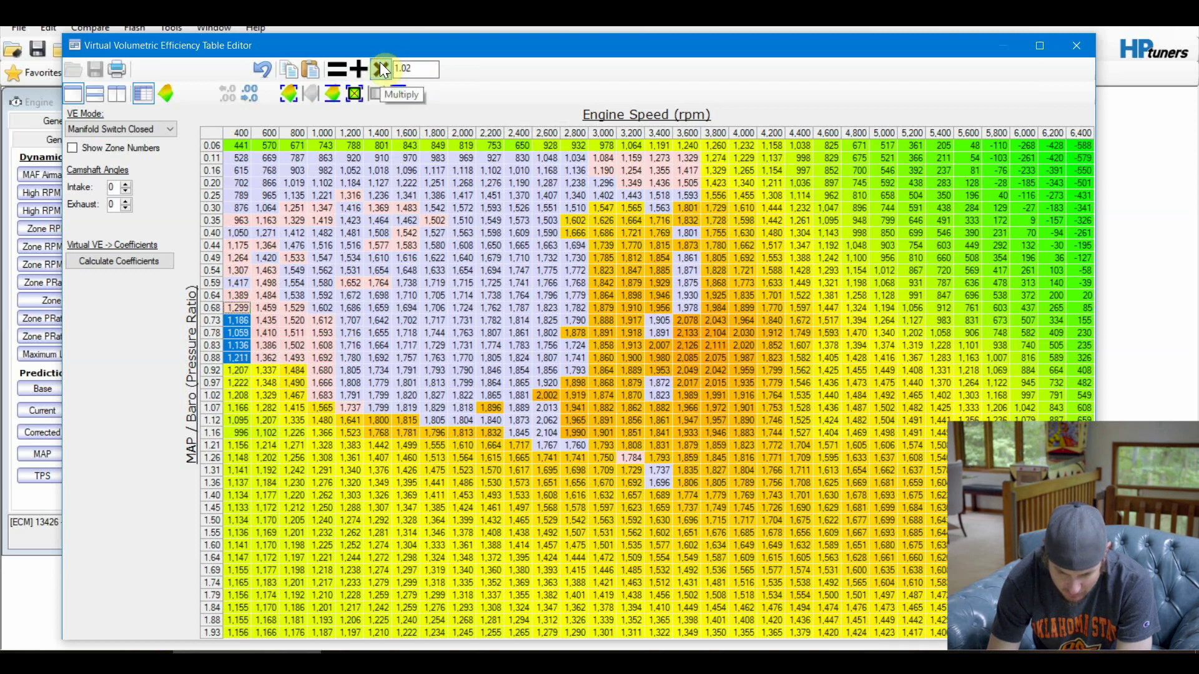
{"action": "left_click", "coordinate": [381, 65]}
{"action": "left_click", "coordinate": [232, 318]}
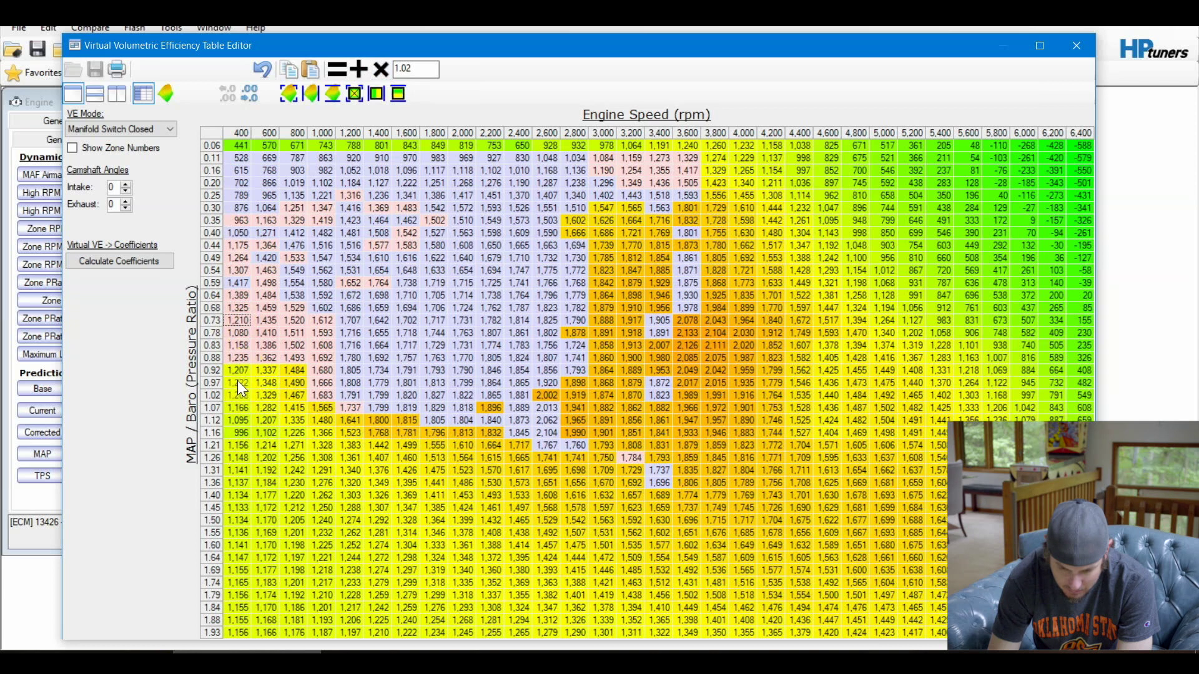
- Interpolate the 400 and 600 rpm columns vertically between the 0.88 and 0.97 rows
{"action": "left_click_drag", "start_coordinate": [240, 359], "coordinate": [241, 381]}
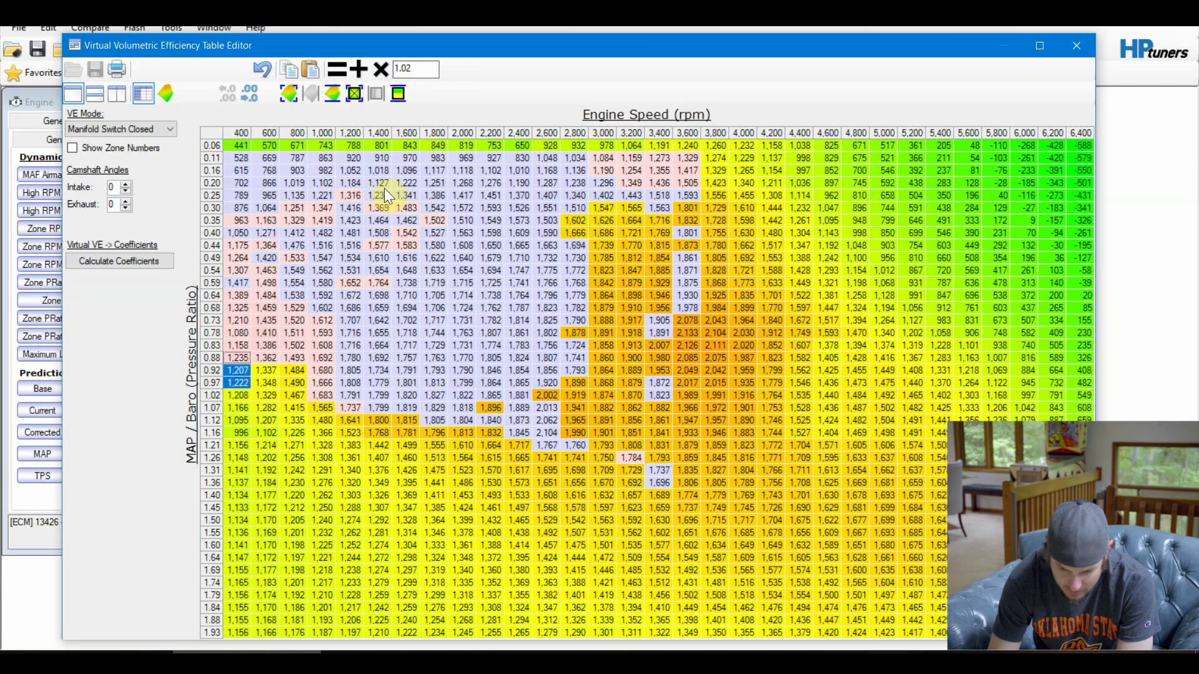
{"action": "left_click", "coordinate": [398, 94]}
{"action": "left_click", "coordinate": [288, 365]}
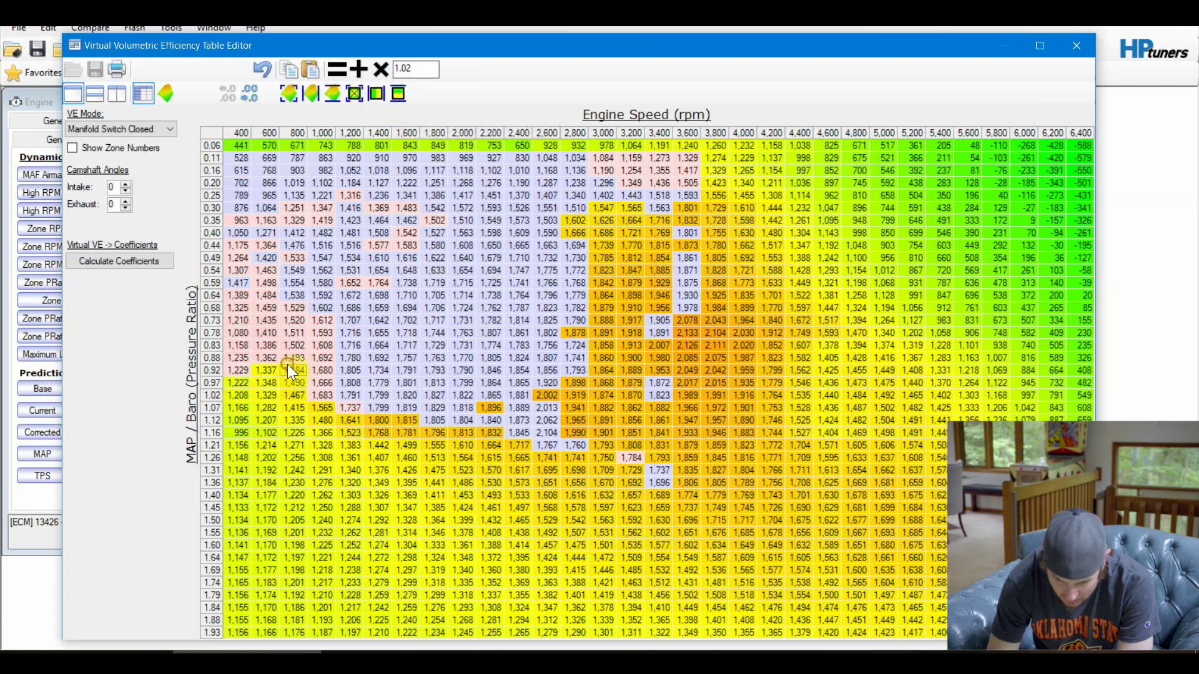
{"action": "left_click_drag", "start_coordinate": [270, 357], "coordinate": [270, 381]}
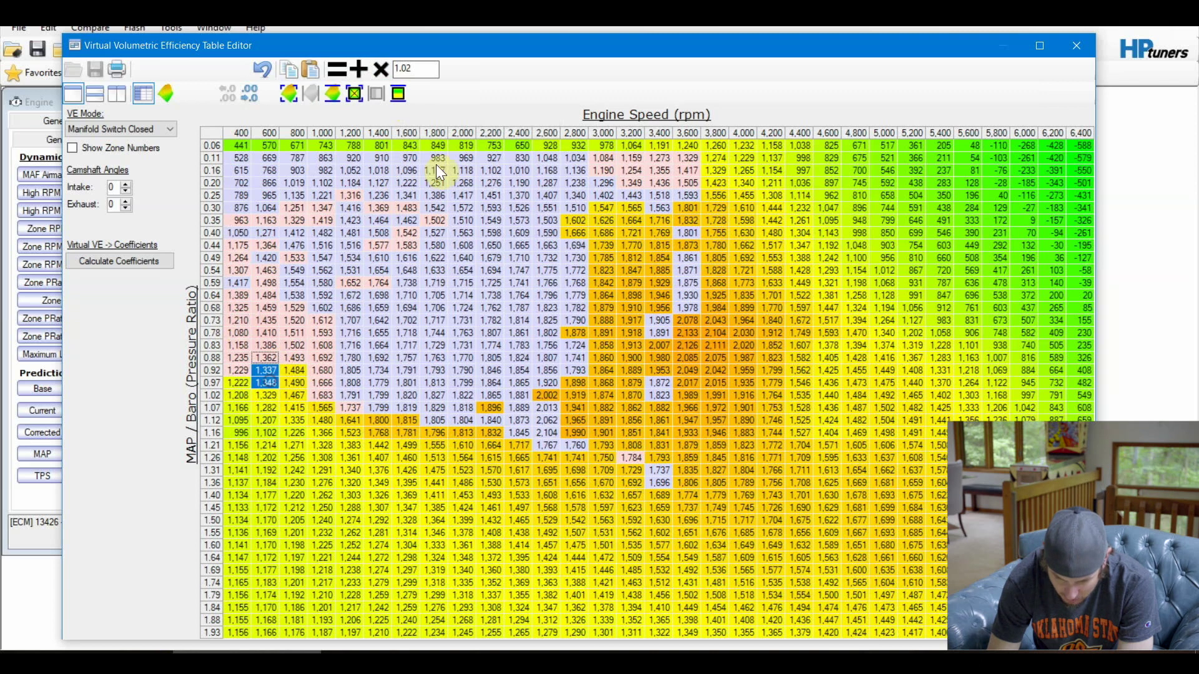
{"action": "left_click", "coordinate": [401, 95]}
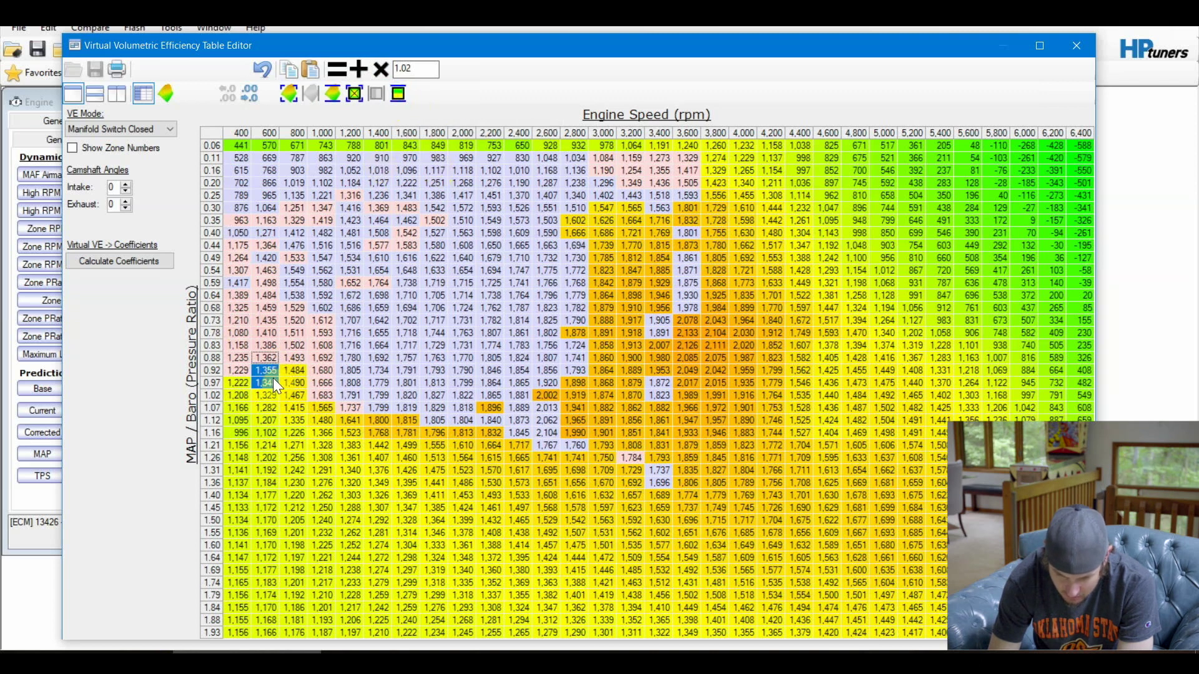
- Interpolate the 0.92 and 0.97 rows horizontally between 600 and 1,000 rpm
{"action": "left_click_drag", "start_coordinate": [274, 368], "coordinate": [326, 384]}
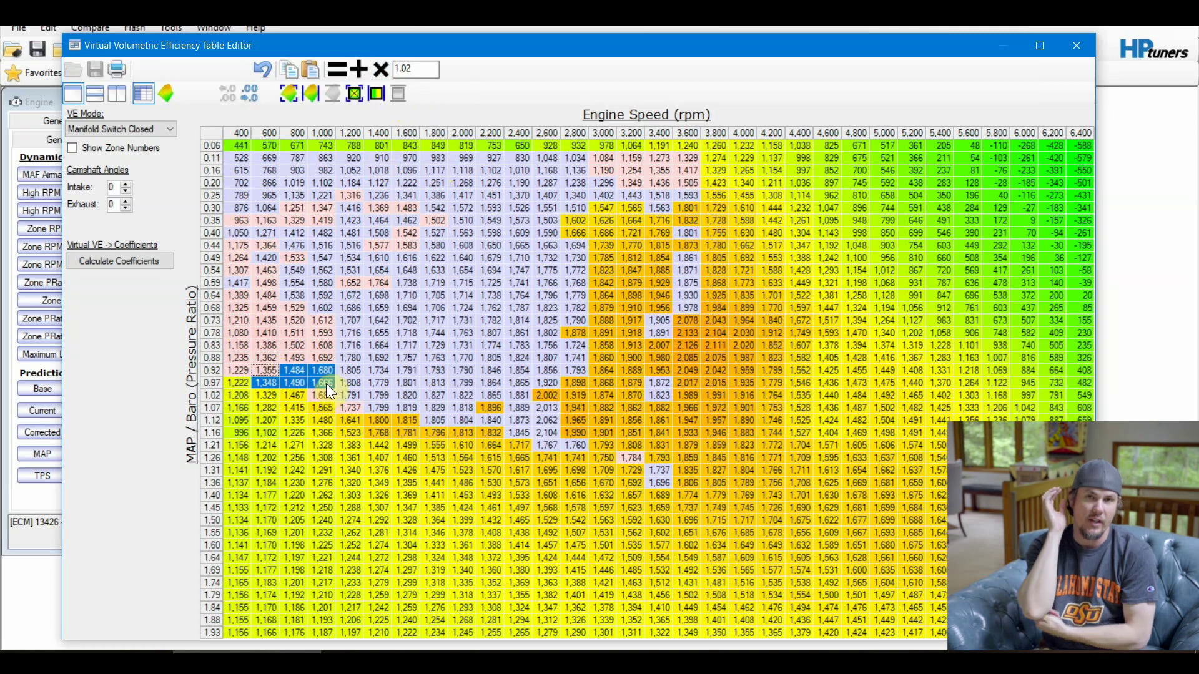
{"action": "left_click", "coordinate": [369, 98]}
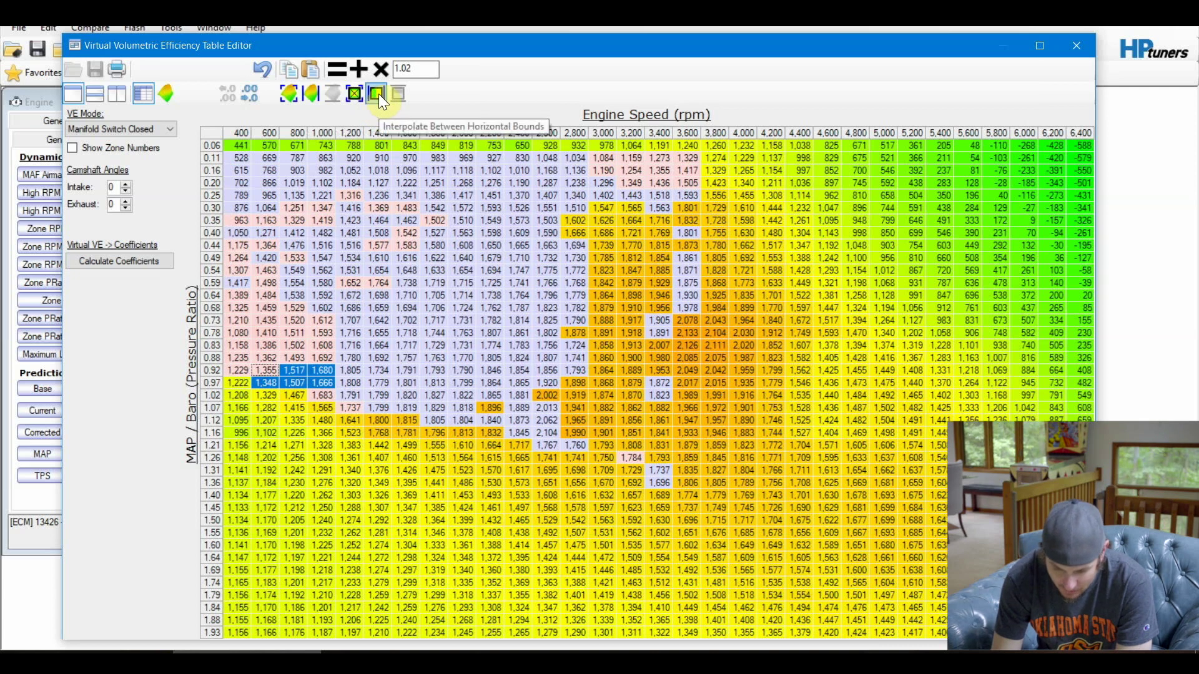
{"action": "left_click", "coordinate": [487, 322]}
- Smooth the 2,200 rpm cell in the 1.07 row, interpolating vertically between 1.02 and 1.12 and horizontally between 2,000 and 2,400 rpm
{"action": "left_click", "coordinate": [489, 407]}
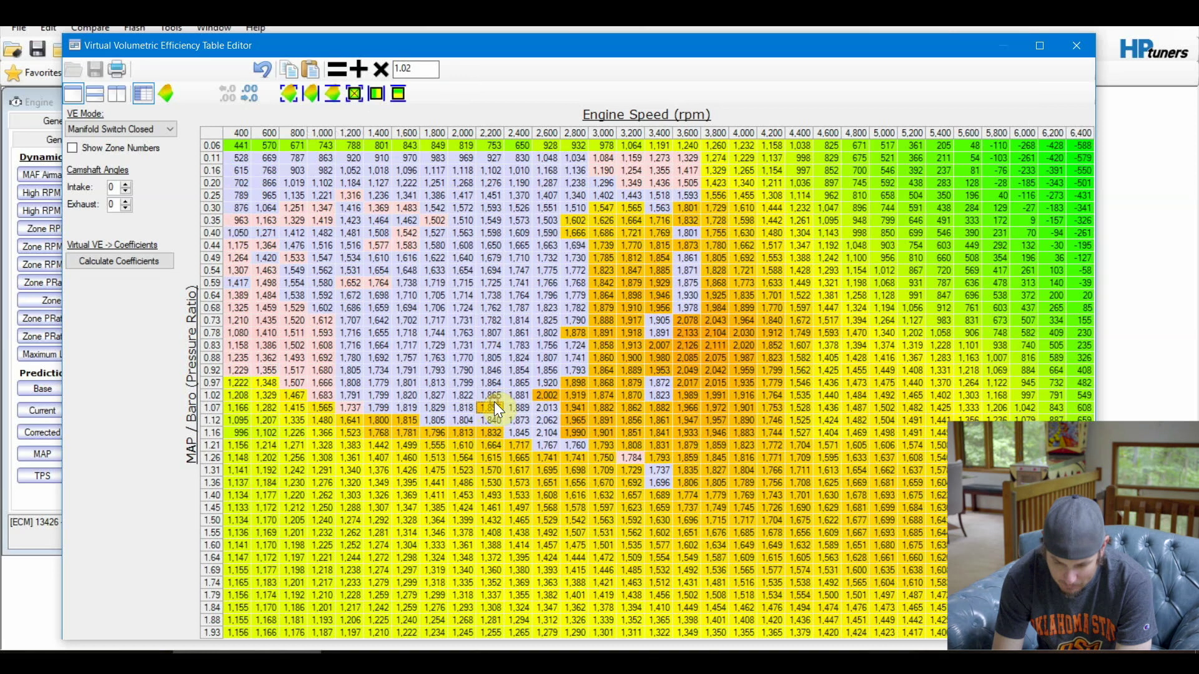
{"action": "left_click_drag", "start_coordinate": [497, 409], "coordinate": [499, 421]}
{"action": "left_click", "coordinate": [402, 92]}
{"action": "left_click", "coordinate": [457, 409]}
{"action": "left_click_drag", "start_coordinate": [491, 409], "coordinate": [509, 401]}
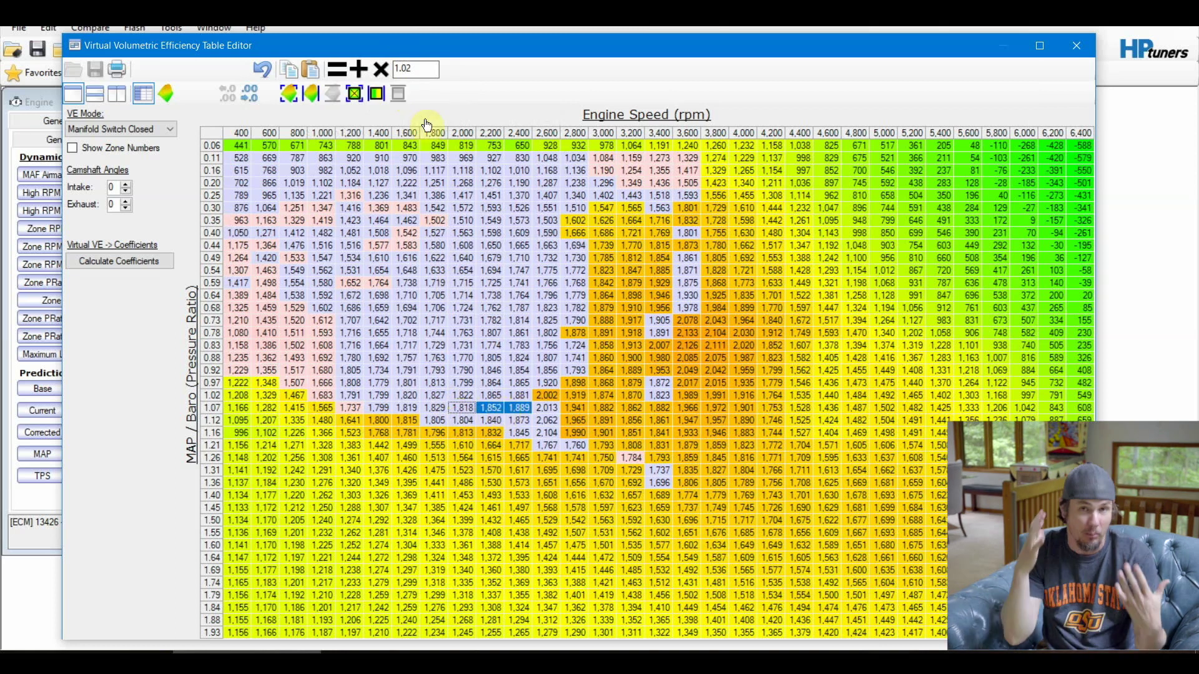
{"action": "left_click", "coordinate": [378, 95]}
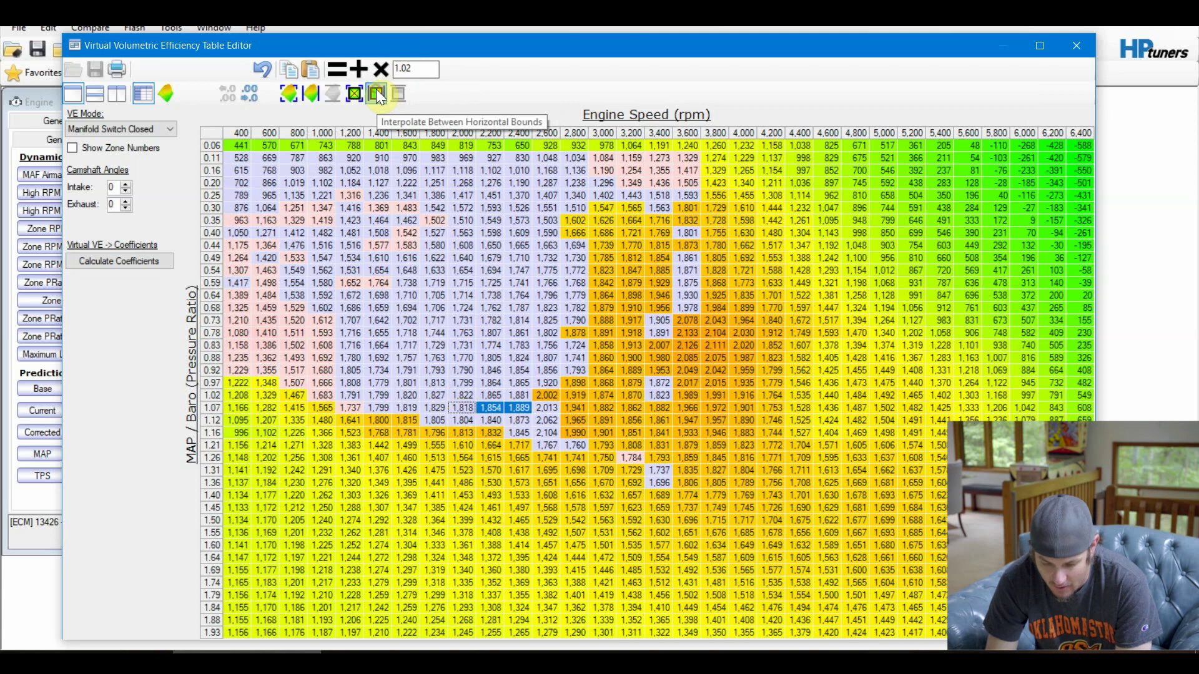
{"action": "left_click", "coordinate": [416, 282]}
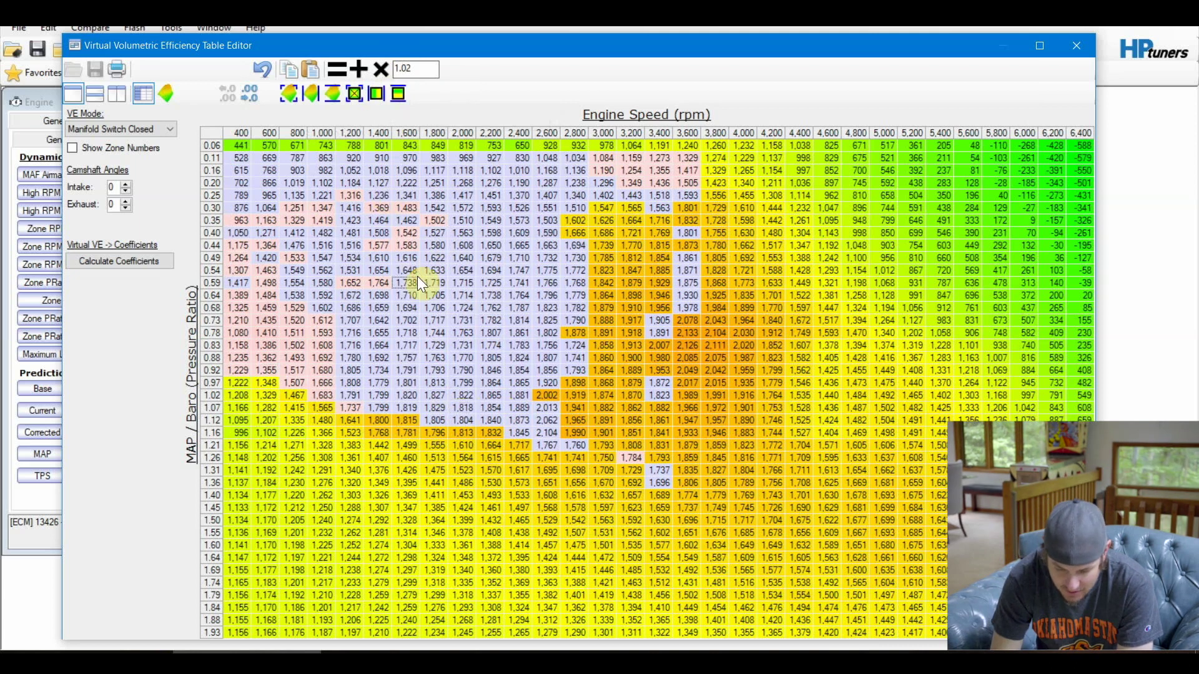
- Interpolate the 2,600 rpm column vertically between the 0.97 and 1.07 rows and compare the 1.02 row from 2,400 to 2,800 rpm
{"action": "mouse_move", "coordinate": [547, 408]}
{"action": "left_mouse_down"}
{"action": "mouse_move", "coordinate": [546, 383]}
{"action": "mouse_move", "coordinate": [549, 404]}
{"action": "left_mouse_up"}
{"action": "left_click", "coordinate": [401, 97]}
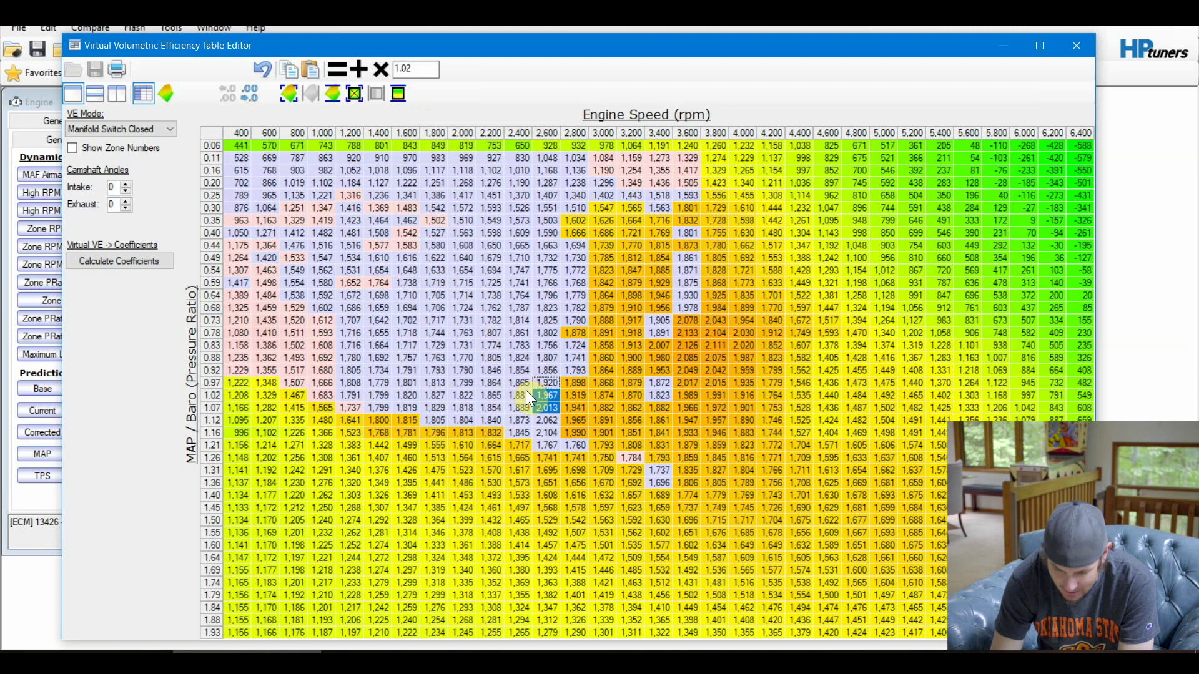
{"action": "left_click_drag", "start_coordinate": [526, 396], "coordinate": [577, 400]}
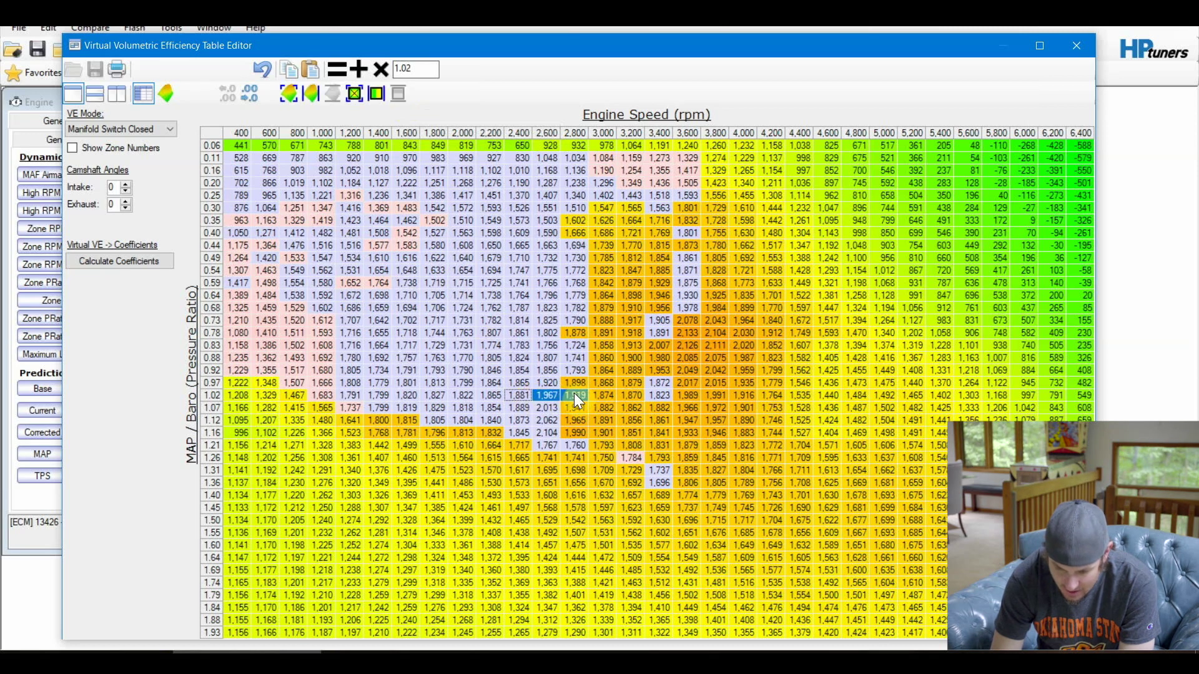
- Try to interpolate the 2,800 rpm column vertically between the 0.92 and 1.21 rows
{"action": "left_click_drag", "start_coordinate": [581, 370], "coordinate": [581, 446]}
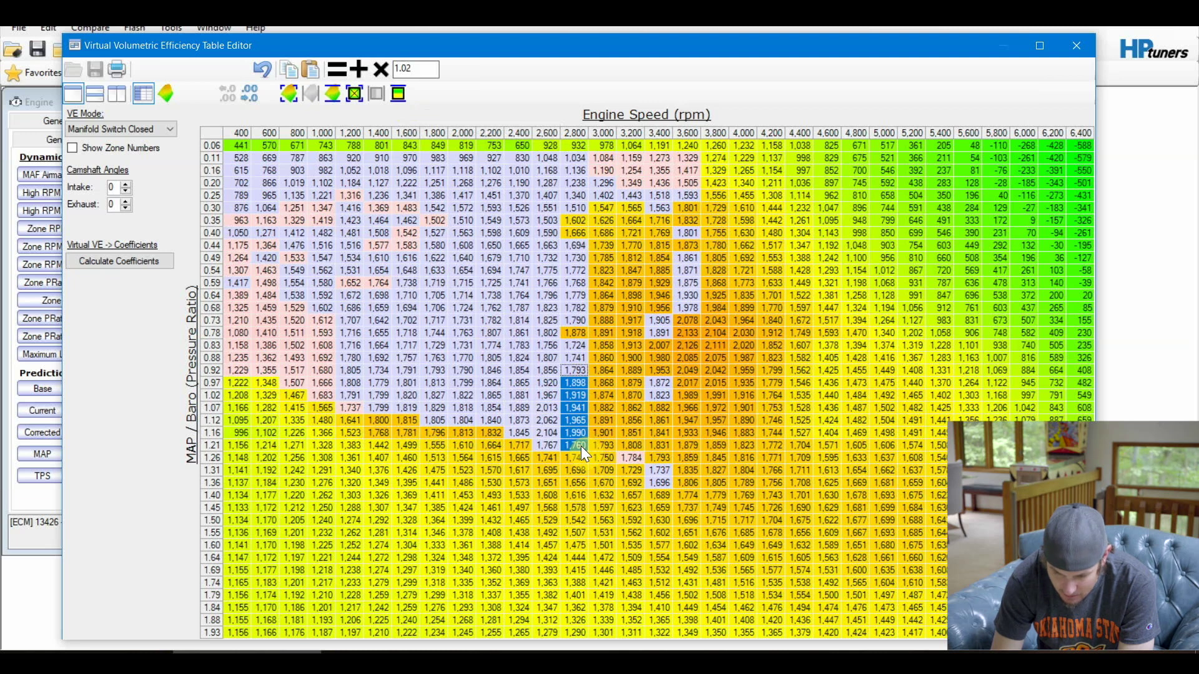
{"action": "left_click_drag", "start_coordinate": [579, 434], "coordinate": [580, 440]}
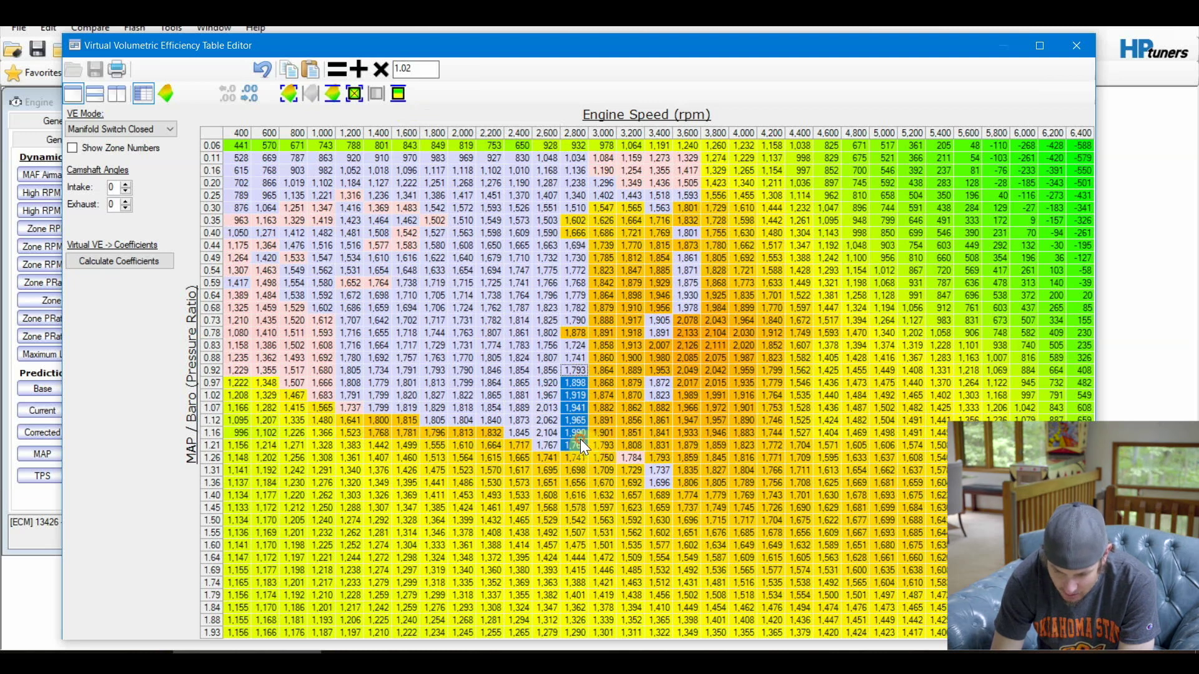
{"action": "left_click", "coordinate": [398, 93]}
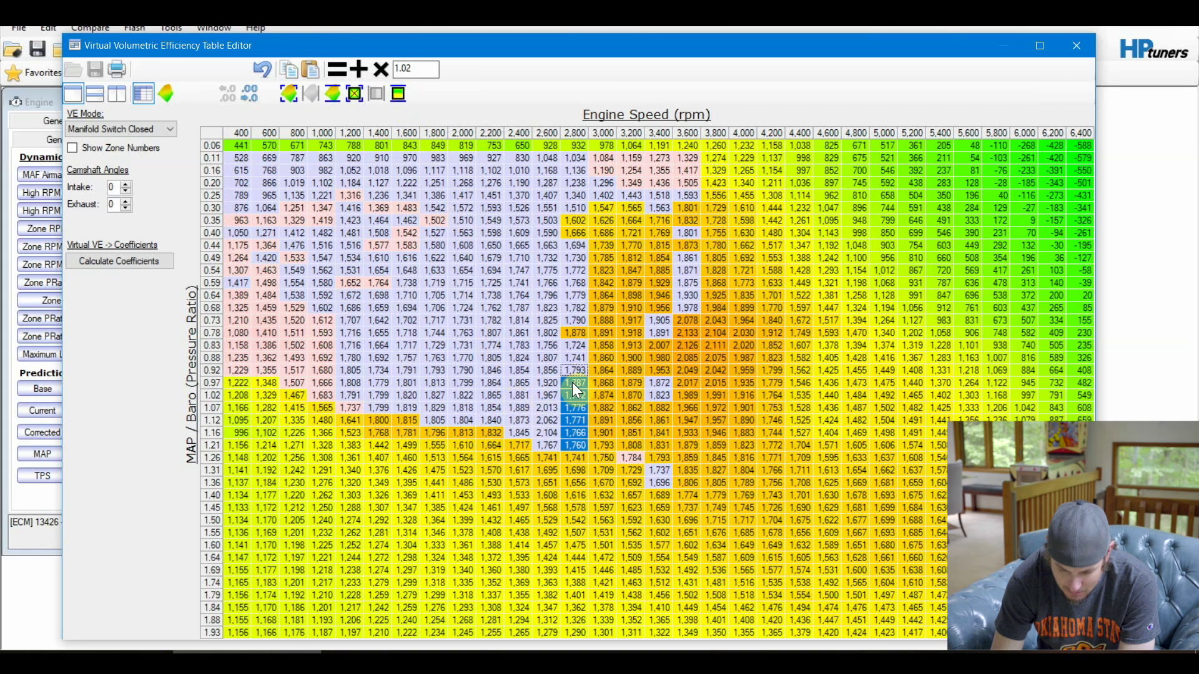
{"action": "left_click", "coordinate": [547, 383]}
{"action": "left_click_drag", "start_coordinate": [579, 380], "coordinate": [580, 433]}
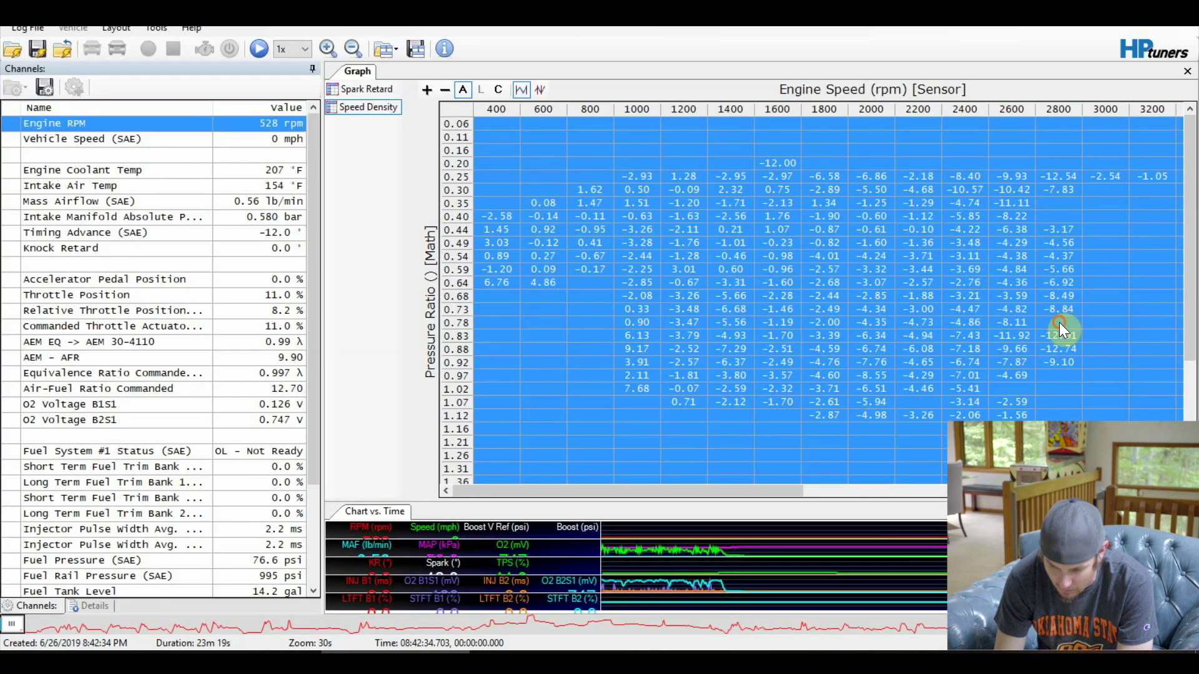
- Check the 2,800 rpm corrections in the 0.83 to 0.92 rows of the log's Speed Density graph, and undo the last interpolation in the table
{"action": "left_click", "coordinate": [1059, 323]}
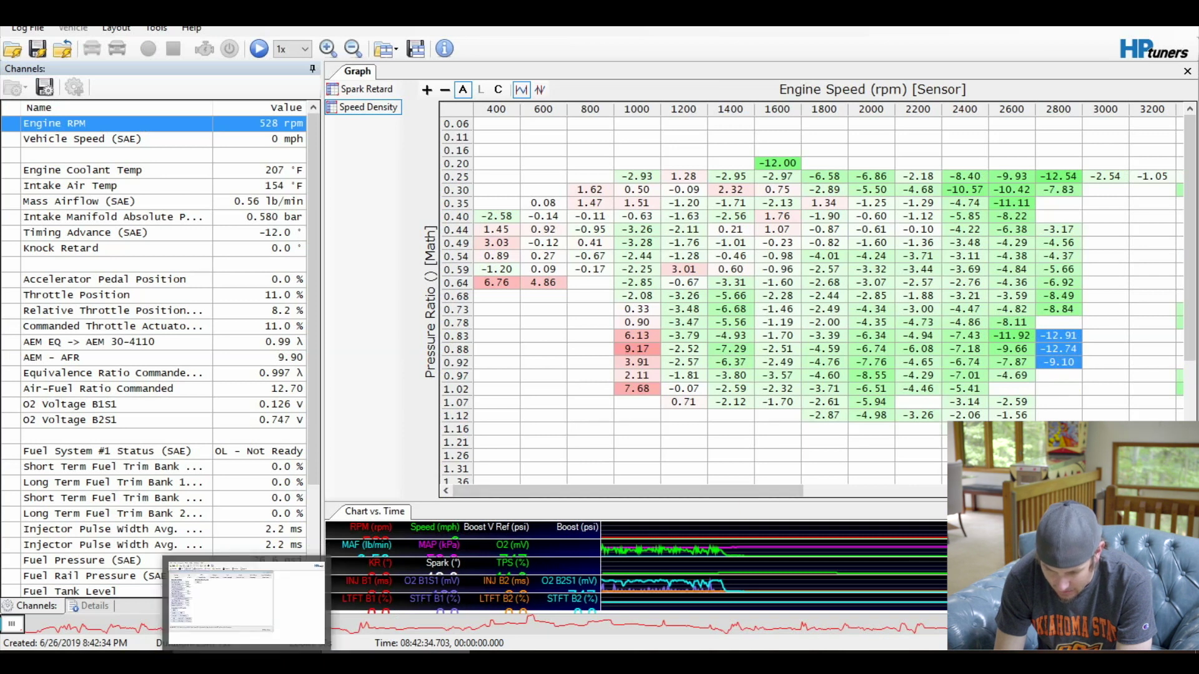
{"action": "left_click", "coordinate": [249, 599]}
{"action": "left_click", "coordinate": [592, 383]}
{"action": "left_click_drag", "start_coordinate": [582, 383], "coordinate": [581, 426]}
{"action": "left_click", "coordinate": [263, 73]}
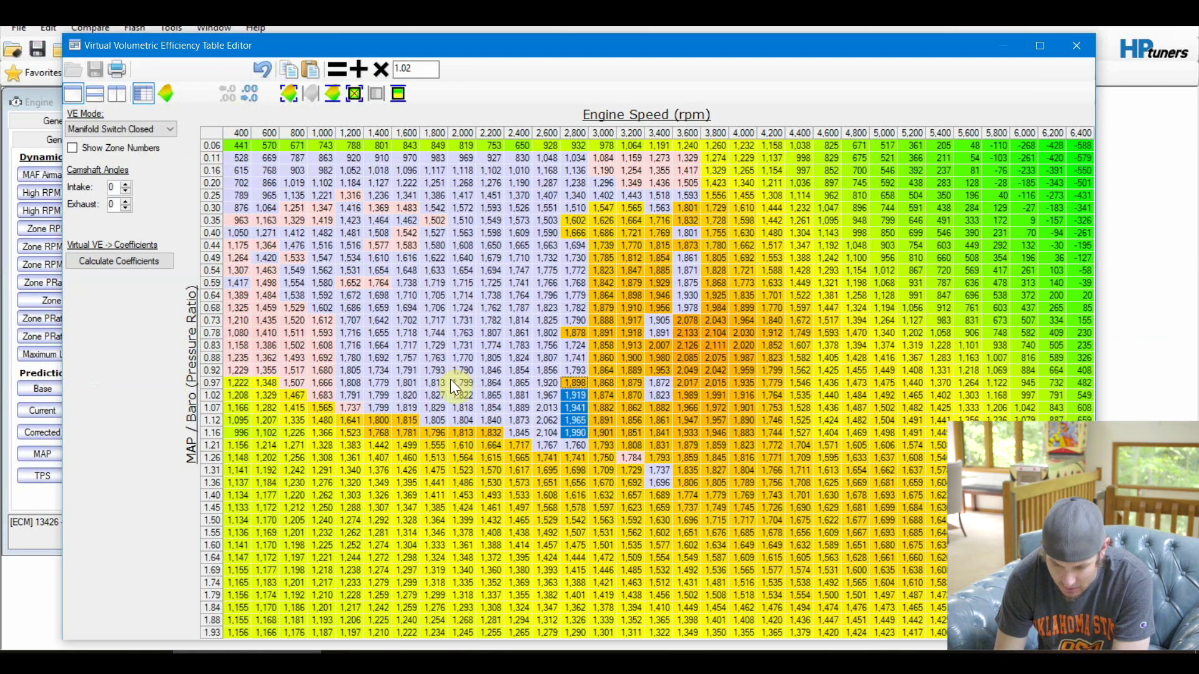
- Try multiplying the 2,800 rpm cells in the 0.97 to 1.16 rows by 1.02 twice, and undo the multiplications
{"action": "left_click", "coordinate": [496, 408]}
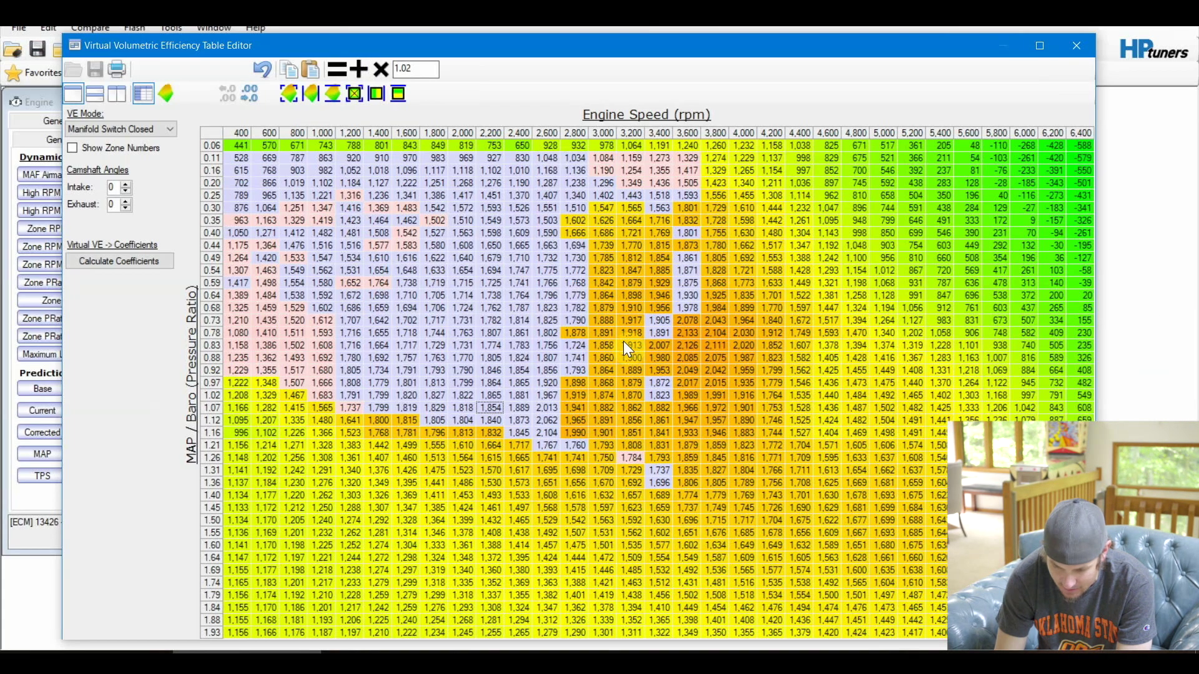
{"action": "left_click_drag", "start_coordinate": [571, 384], "coordinate": [581, 435]}
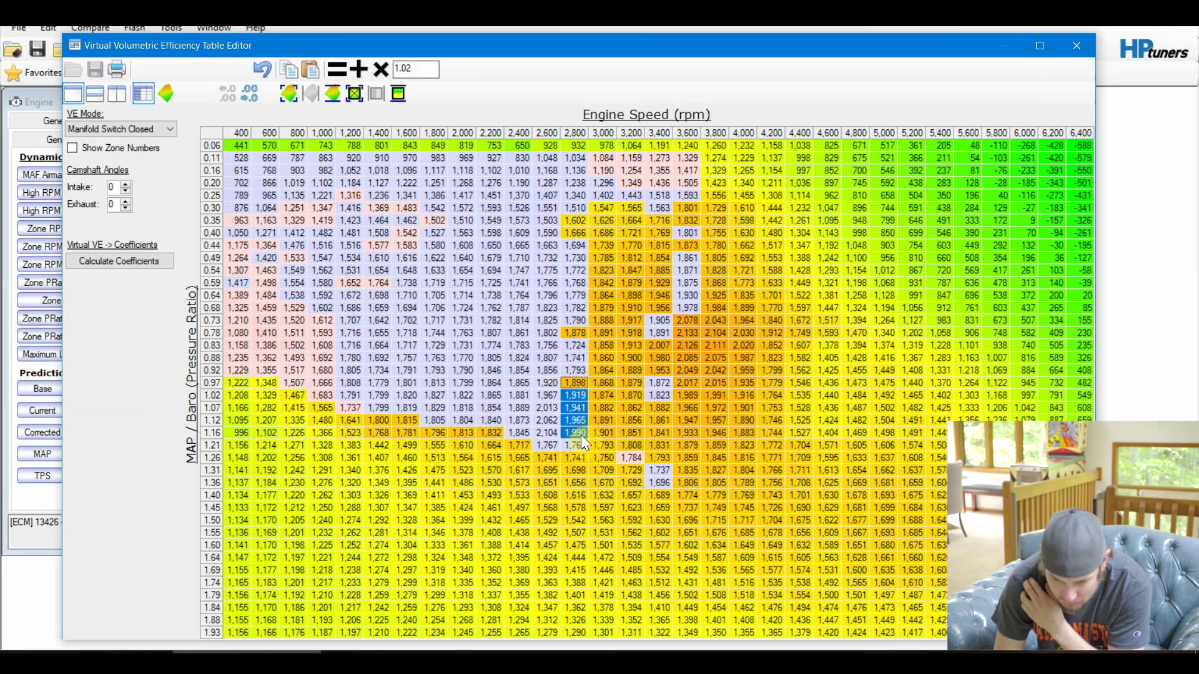
{"action": "left_click", "coordinate": [380, 70]}
{"action": "left_click", "coordinate": [380, 69]}
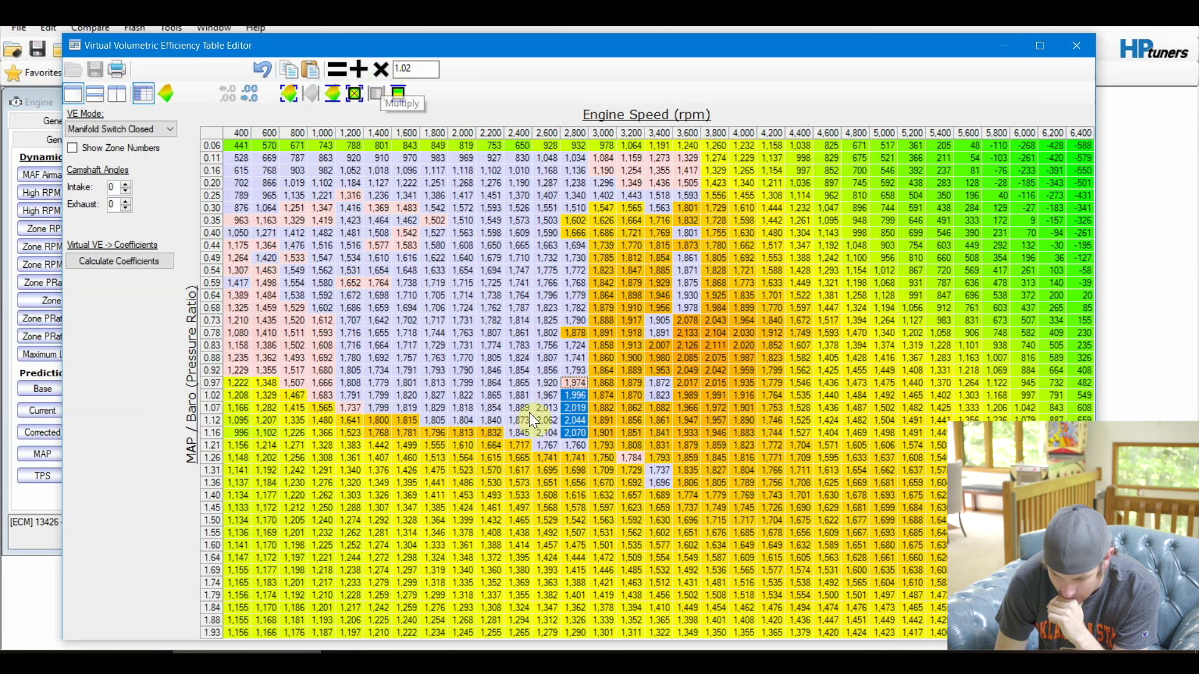
{"action": "left_click", "coordinate": [520, 433]}
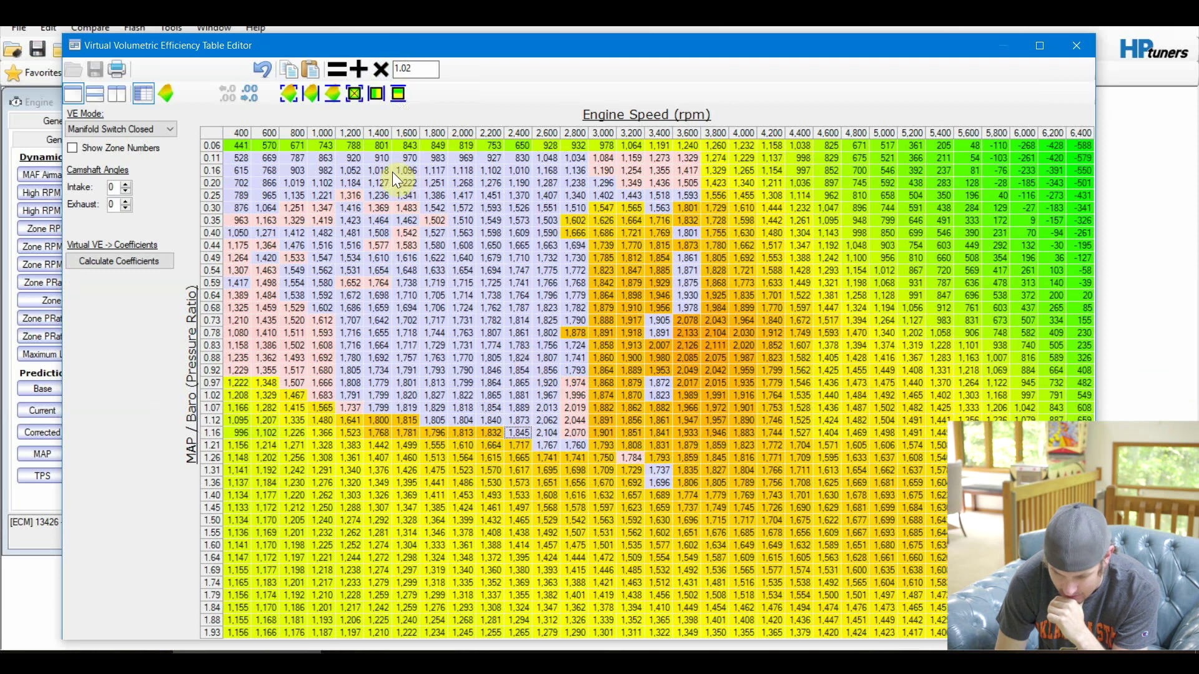
{"action": "left_click", "coordinate": [262, 70]}
{"action": "left_click", "coordinate": [262, 70]}
- Interpolate vertically in the 2,600 rpm column between the 0.97 and 1.07 rows and in the 2,800 rpm column between 0.73 and 0.83
{"action": "left_click_drag", "start_coordinate": [546, 385], "coordinate": [550, 411]}
{"action": "left_click", "coordinate": [546, 397]}
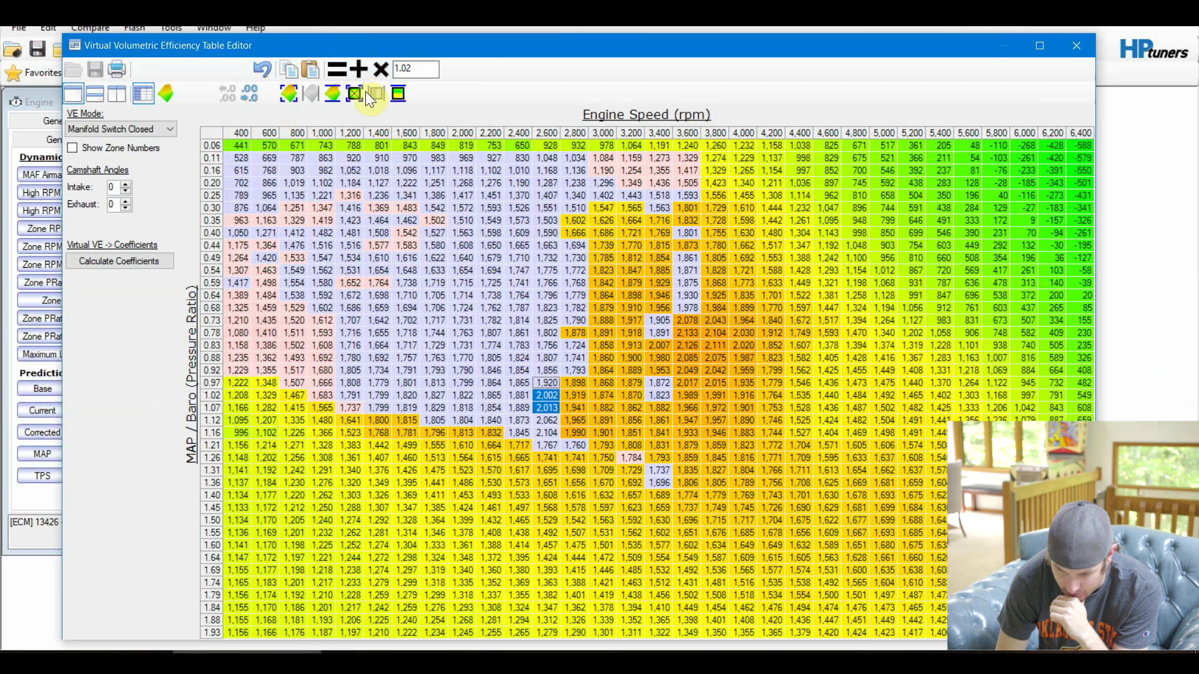
{"action": "left_click", "coordinate": [401, 94]}
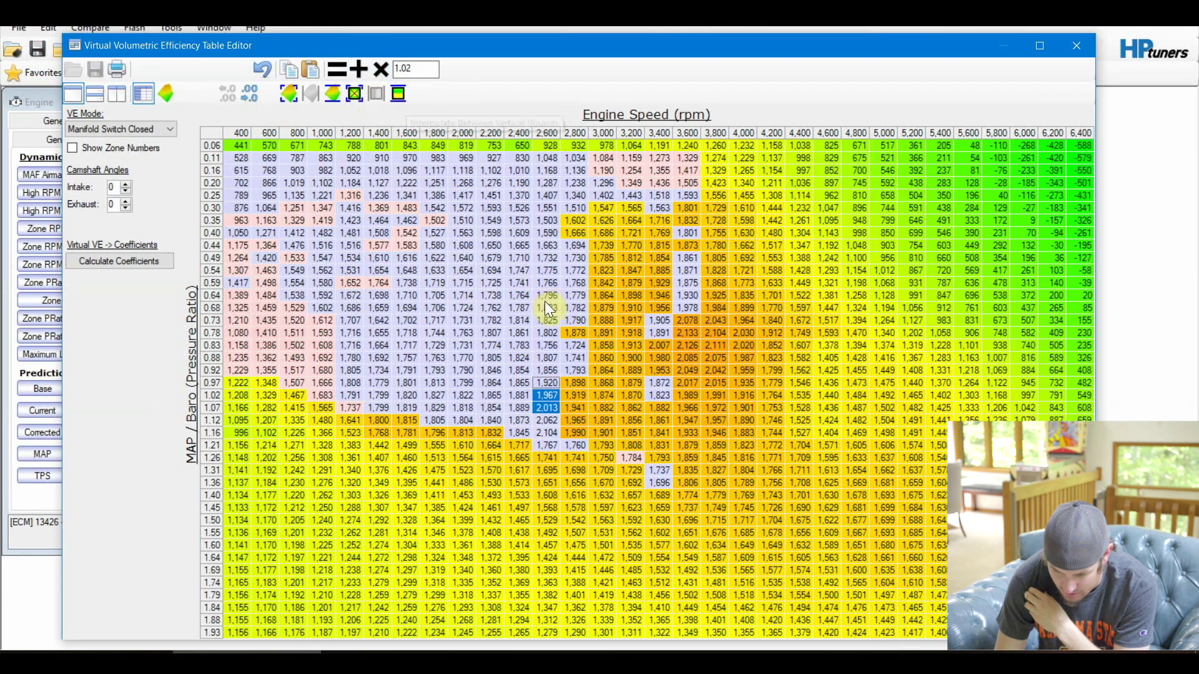
{"action": "left_click_drag", "start_coordinate": [574, 322], "coordinate": [579, 343]}
{"action": "left_click", "coordinate": [400, 95]}
{"action": "left_click", "coordinate": [536, 357]}
- Interpolate the 0.97 and 1.02 rows horizontally between 2,600 and 3,400 rpm
{"action": "left_click_drag", "start_coordinate": [582, 373], "coordinate": [582, 406]}
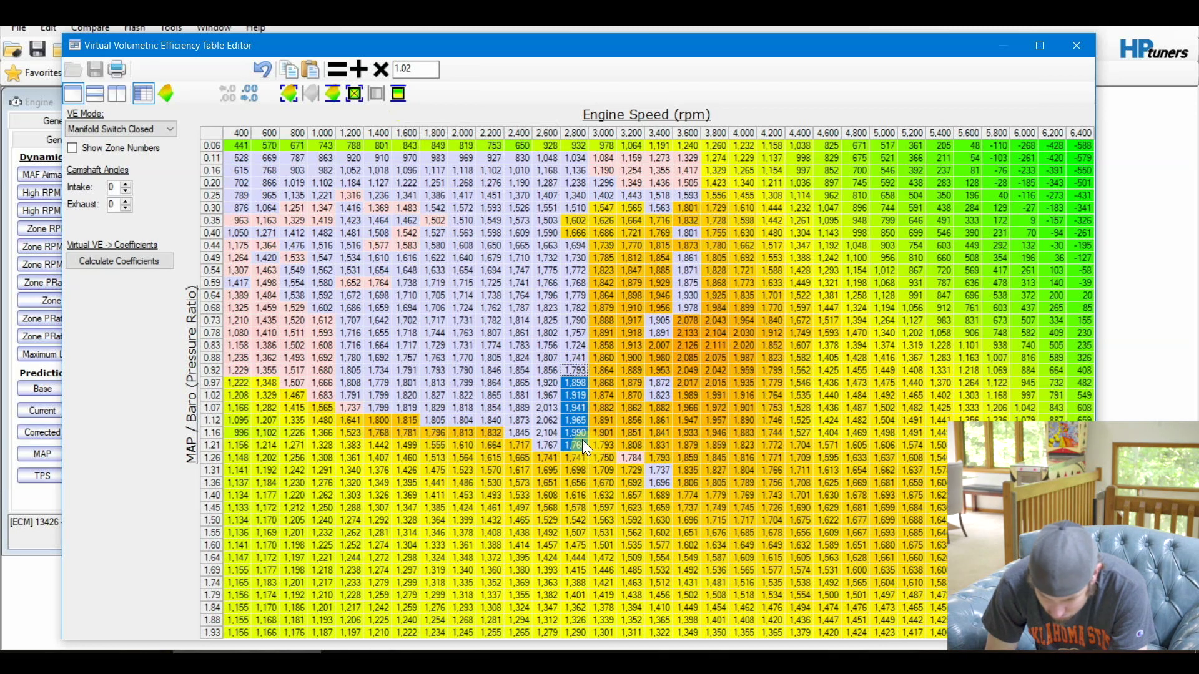
{"action": "left_click_drag", "start_coordinate": [582, 380], "coordinate": [582, 432]}
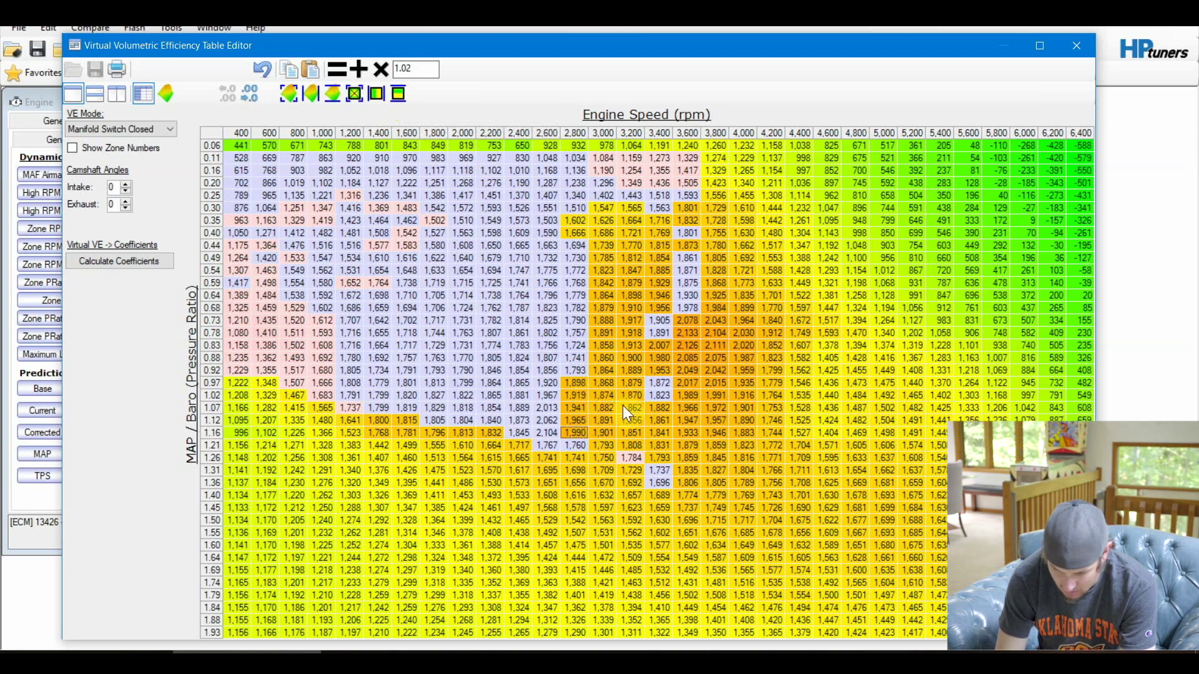
{"action": "left_click_drag", "start_coordinate": [550, 382], "coordinate": [662, 393]}
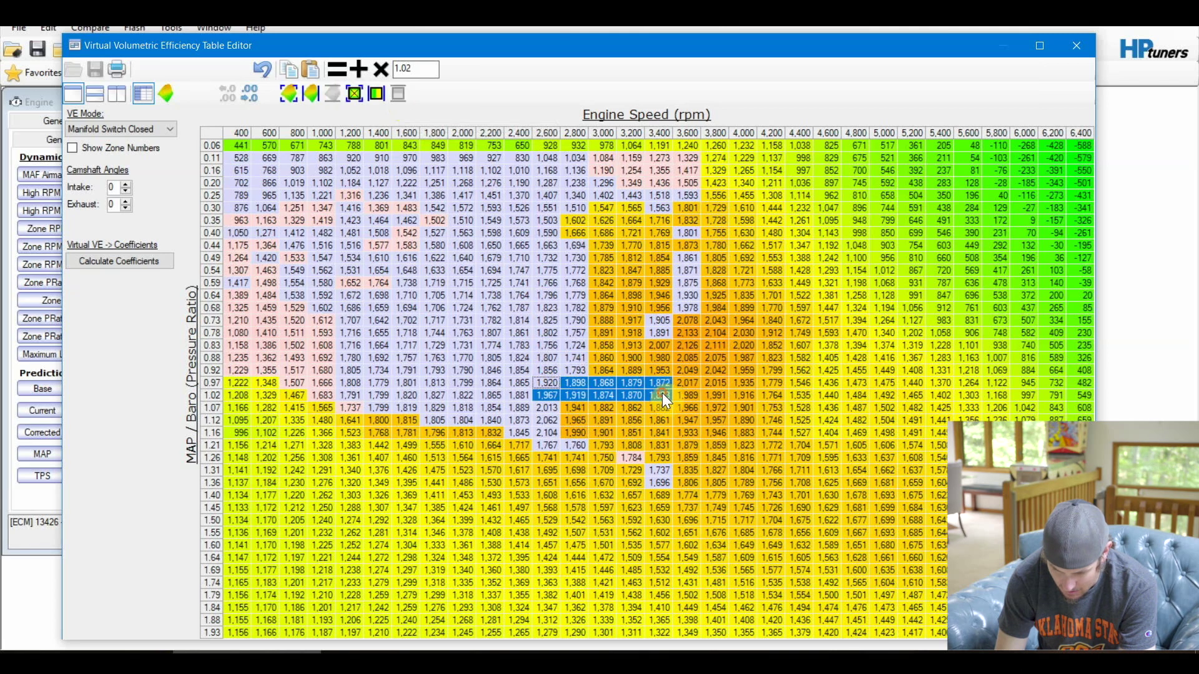
{"action": "left_click", "coordinate": [378, 94]}
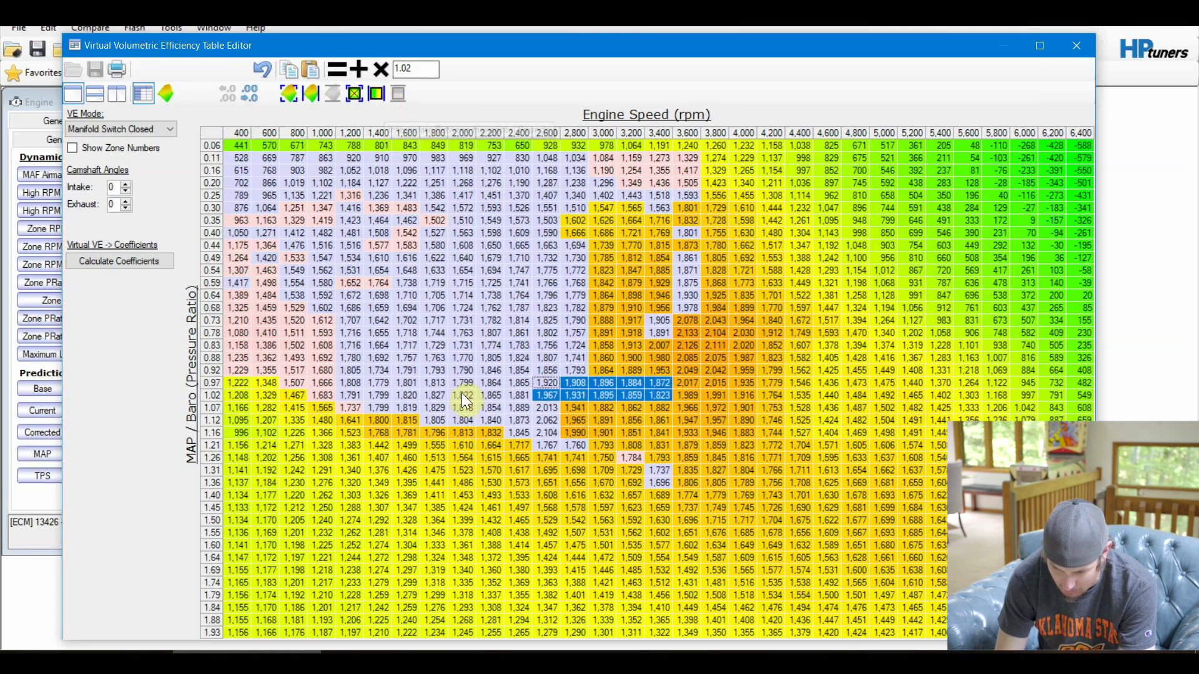
{"action": "left_click", "coordinate": [547, 395]}
- Smooth the 2,800 rpm column by interpolating vertically between the 1.02 and 1.21 rows and between the 0.30 and 0.44 rows
{"action": "left_click_drag", "start_coordinate": [581, 398], "coordinate": [579, 446]}
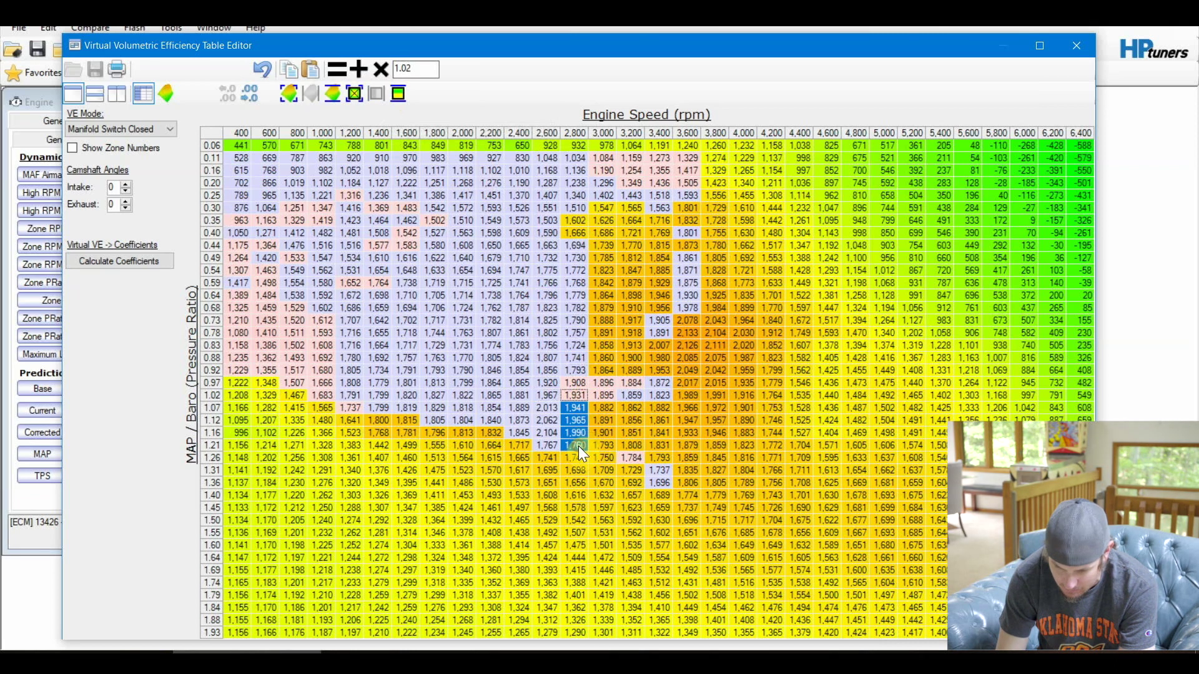
{"action": "left_click", "coordinate": [396, 100]}
{"action": "left_click", "coordinate": [546, 406]}
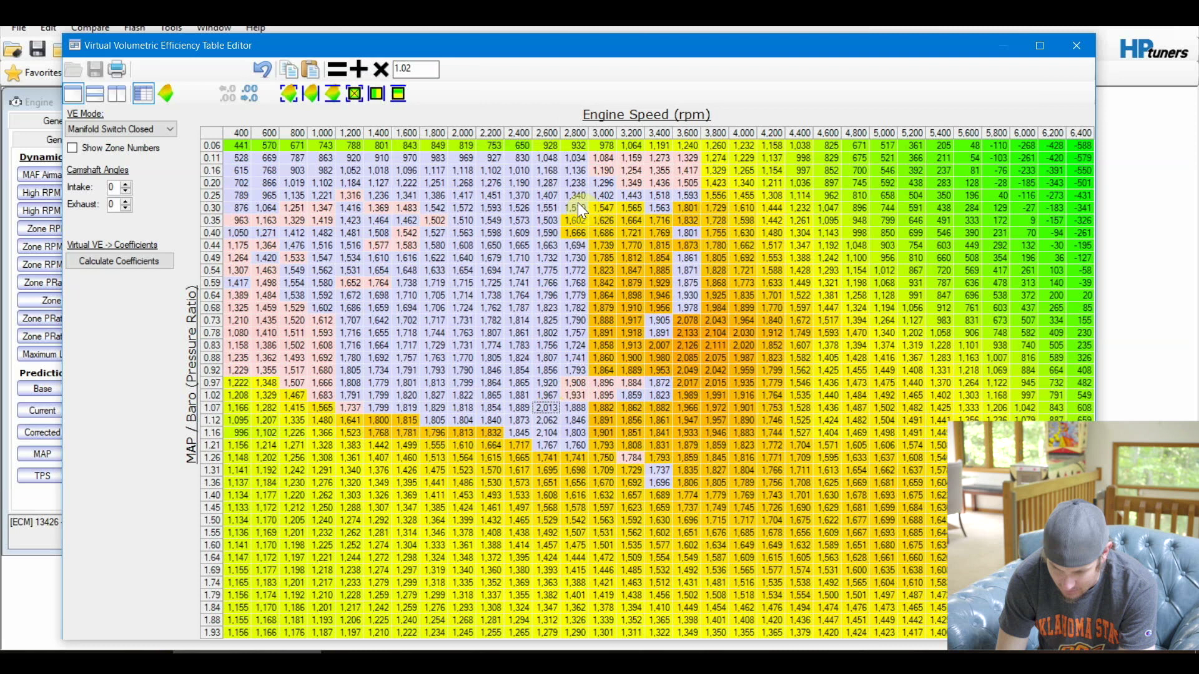
{"action": "left_click_drag", "start_coordinate": [578, 208], "coordinate": [579, 243]}
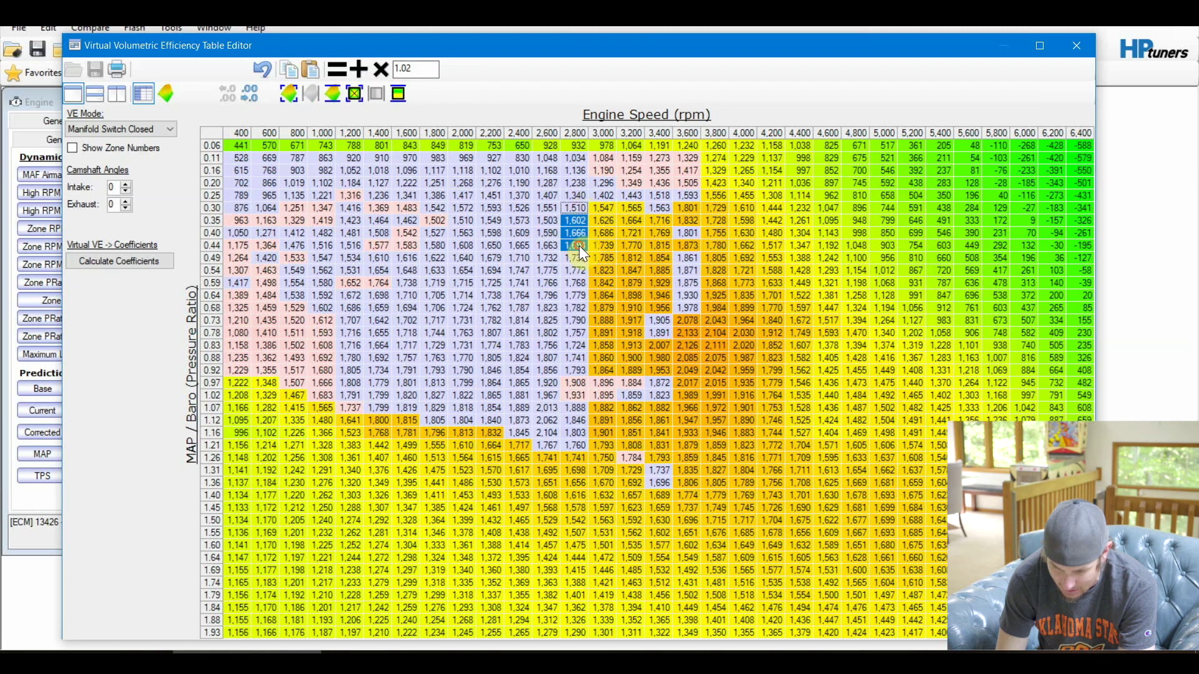
{"action": "left_click", "coordinate": [405, 97]}
{"action": "left_click", "coordinate": [571, 304]}
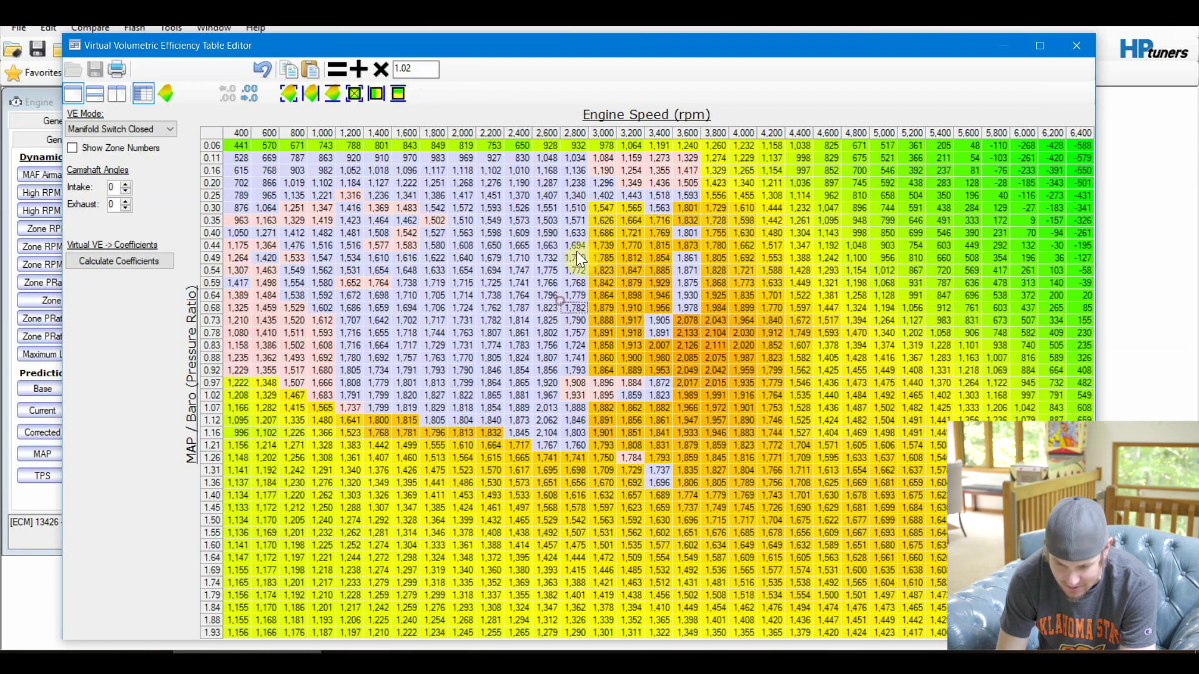
- Try interpolating the 0.35 and 0.40 rows horizontally between 2,600 and 3,000 rpm, and undo it
{"action": "left_click_drag", "start_coordinate": [549, 221], "coordinate": [601, 232]}
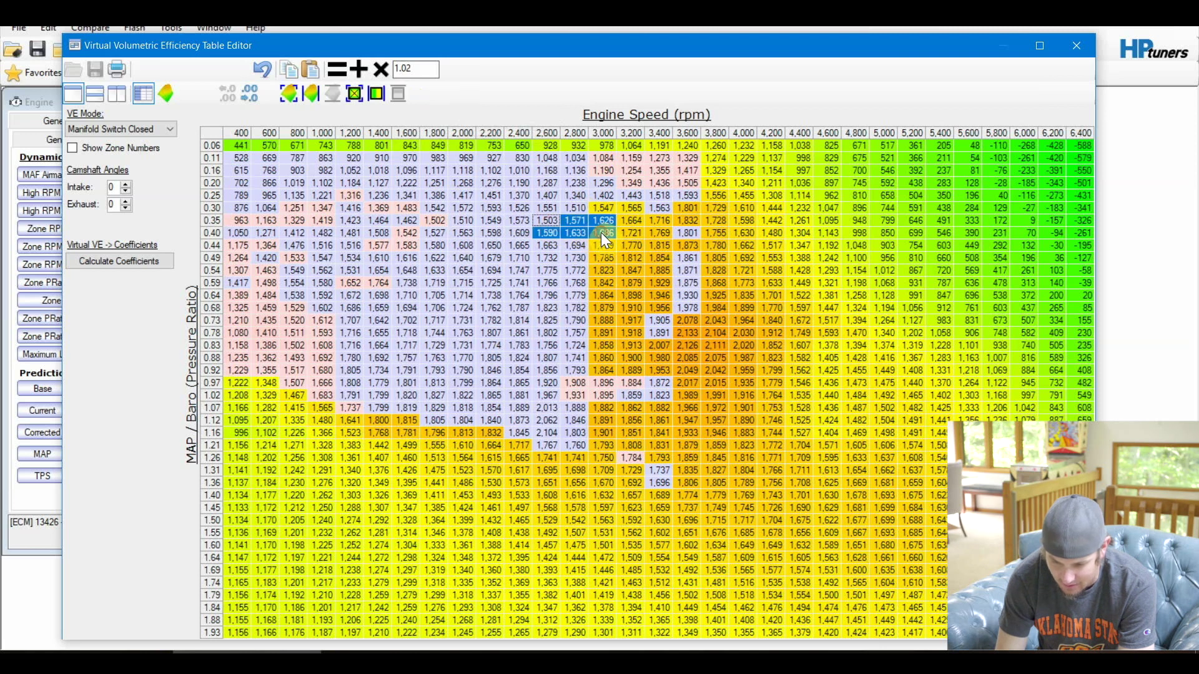
{"action": "left_click", "coordinate": [377, 95]}
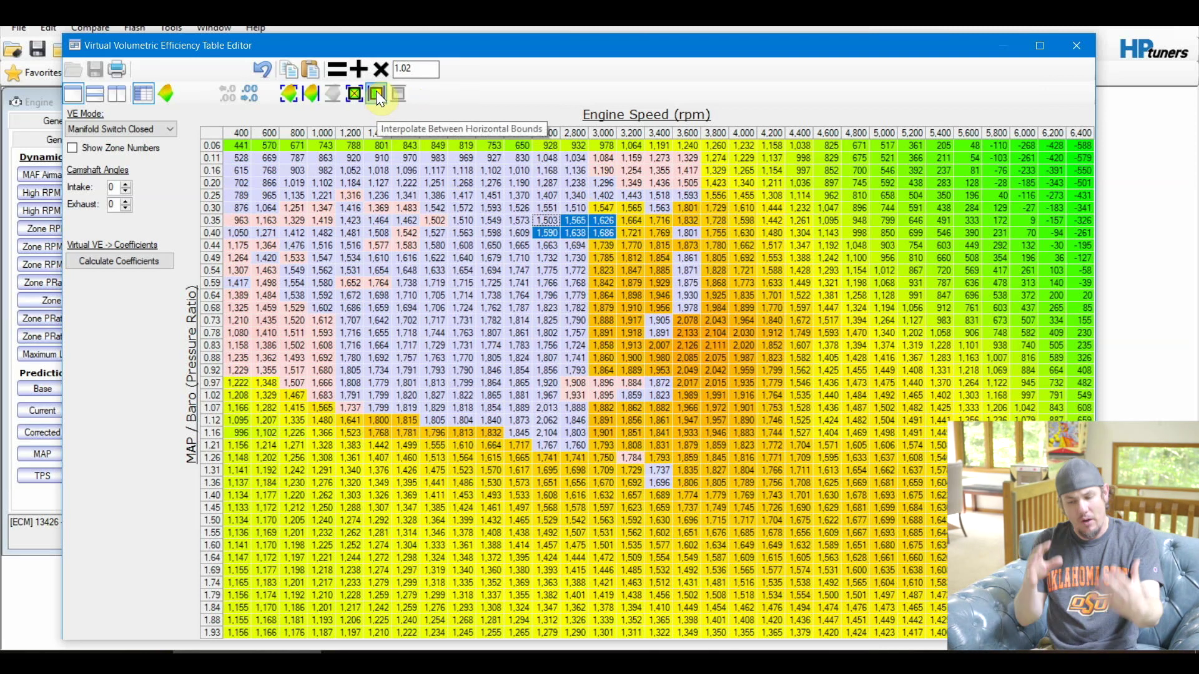
{"action": "left_click", "coordinate": [267, 69]}
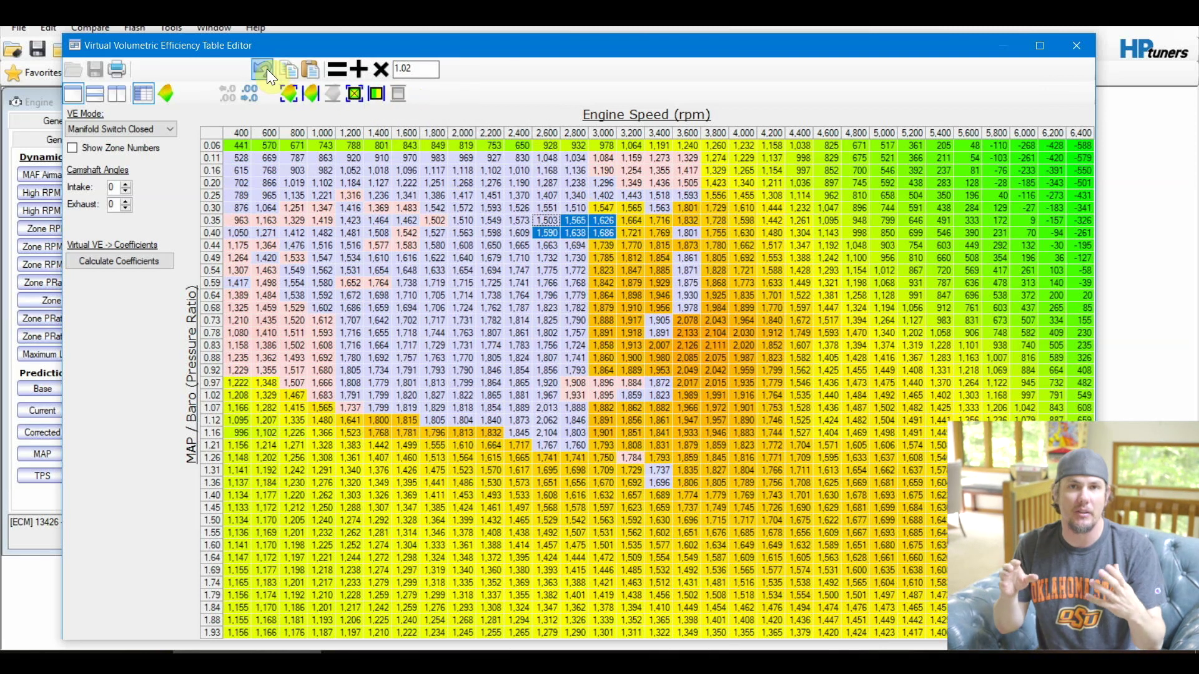
{"action": "left_click", "coordinate": [568, 258]}
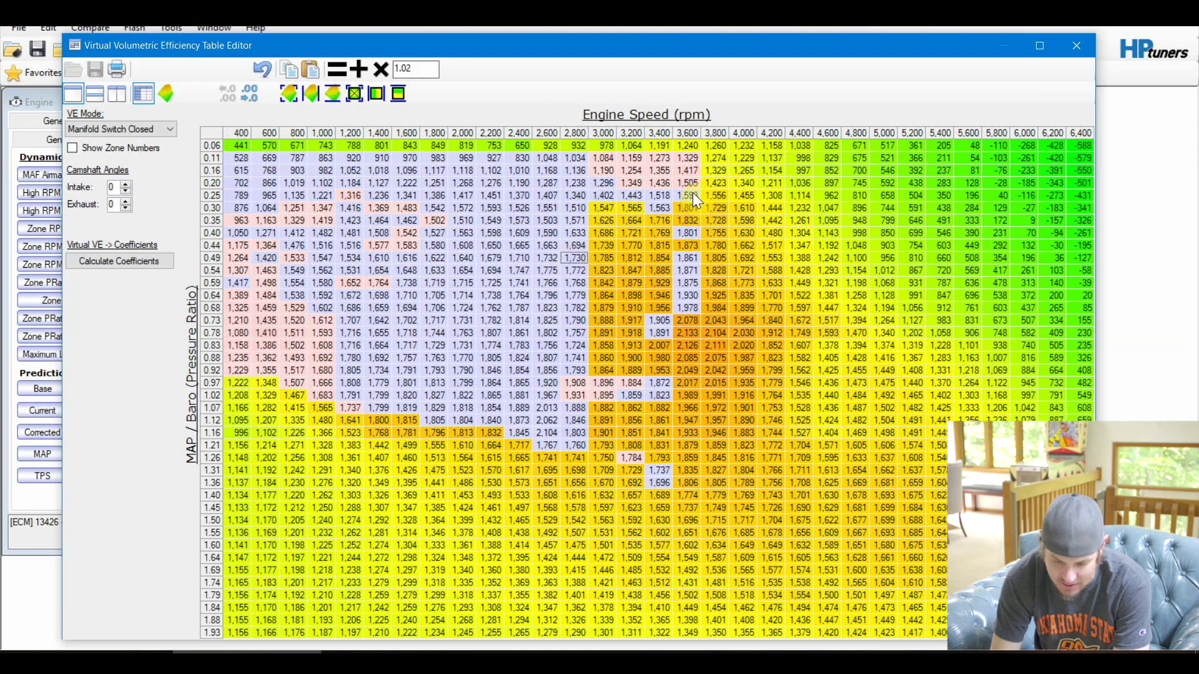
- Smooth the 3,600 rpm column by interpolating vertically between the 0.25 and 0.40 rows and between the 0.40 and 0.49 rows
{"action": "left_click_drag", "start_coordinate": [692, 194], "coordinate": [686, 227]}
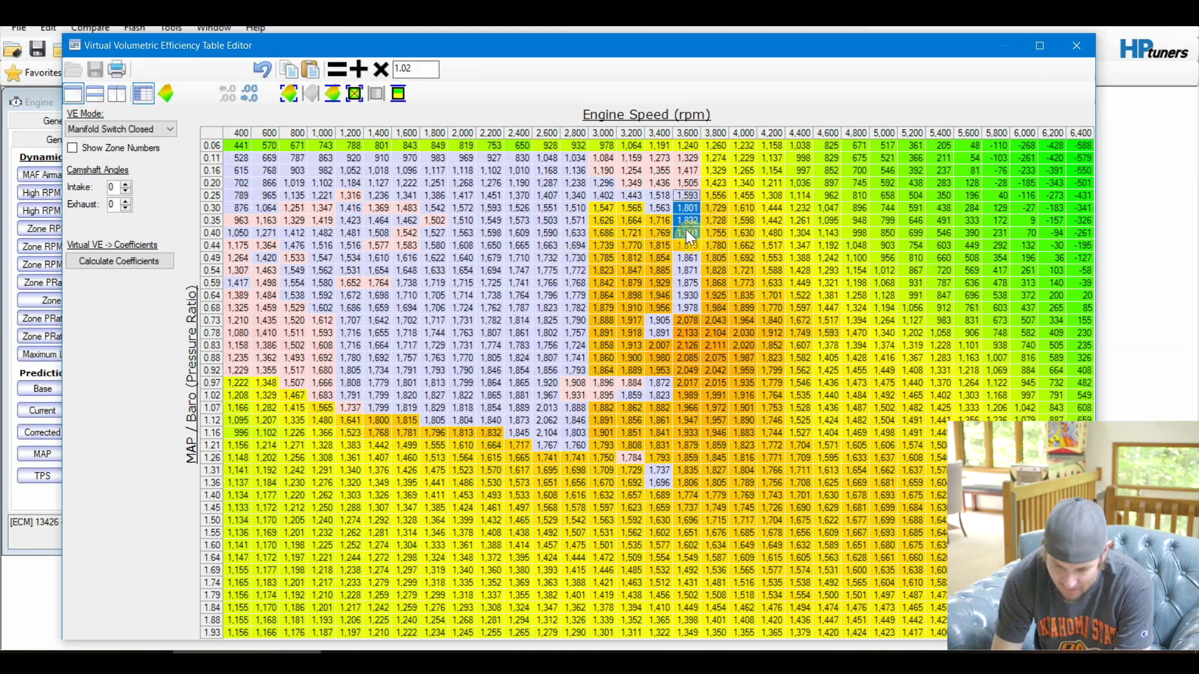
{"action": "left_click", "coordinate": [400, 93]}
{"action": "left_click", "coordinate": [699, 265]}
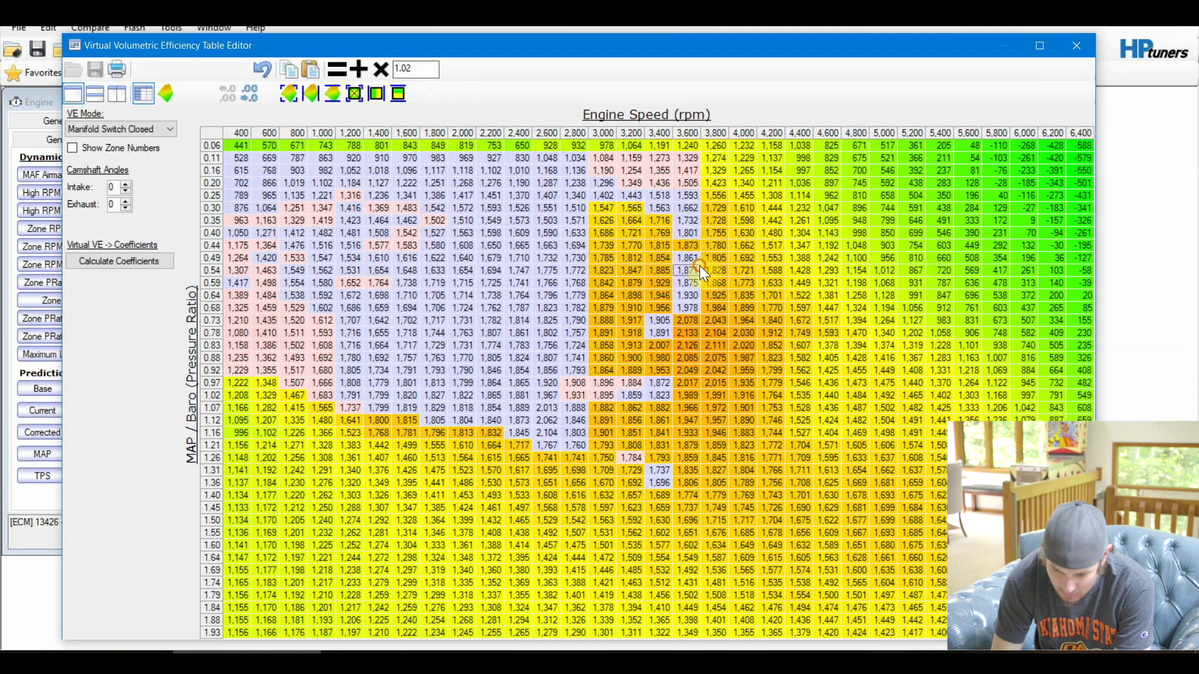
{"action": "left_click_drag", "start_coordinate": [692, 233], "coordinate": [692, 256]}
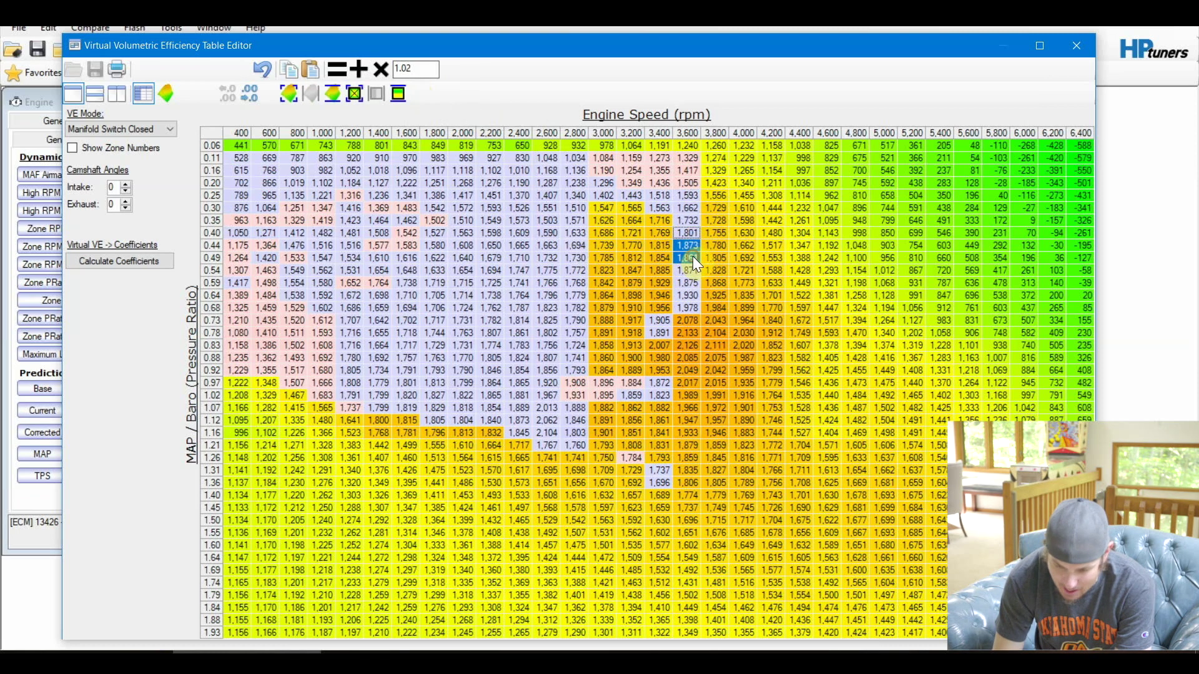
{"action": "left_click", "coordinate": [399, 95]}
{"action": "left_click", "coordinate": [578, 291]}
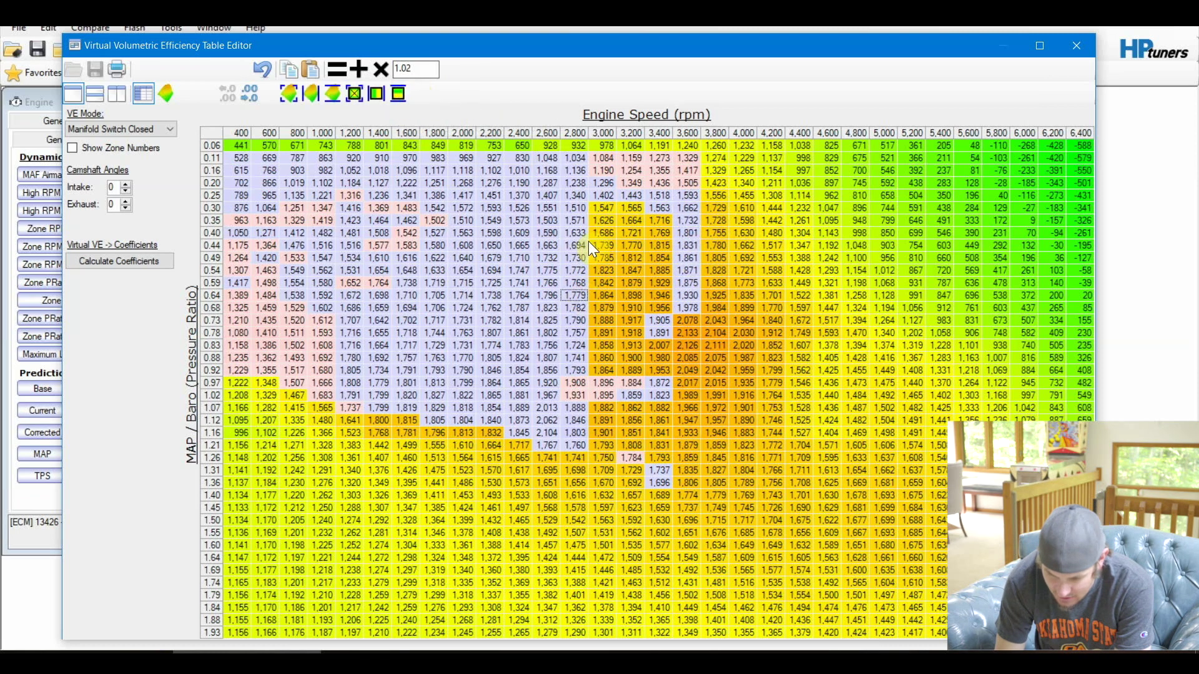
- Interpolate the 0.30 row horizontally between 2,800 and 3,400 rpm
{"action": "left_click", "coordinate": [579, 211]}
{"action": "left_click_drag", "start_coordinate": [579, 212], "coordinate": [657, 211]}
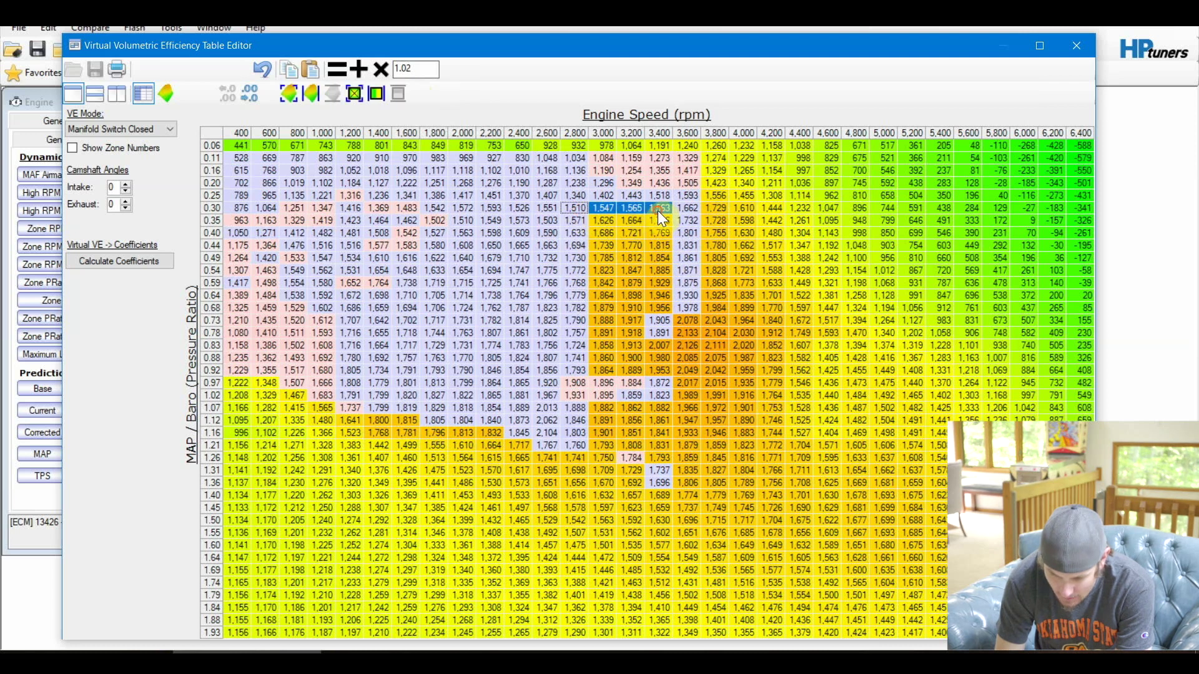
{"action": "left_click", "coordinate": [376, 95]}
{"action": "left_click", "coordinate": [615, 213]}
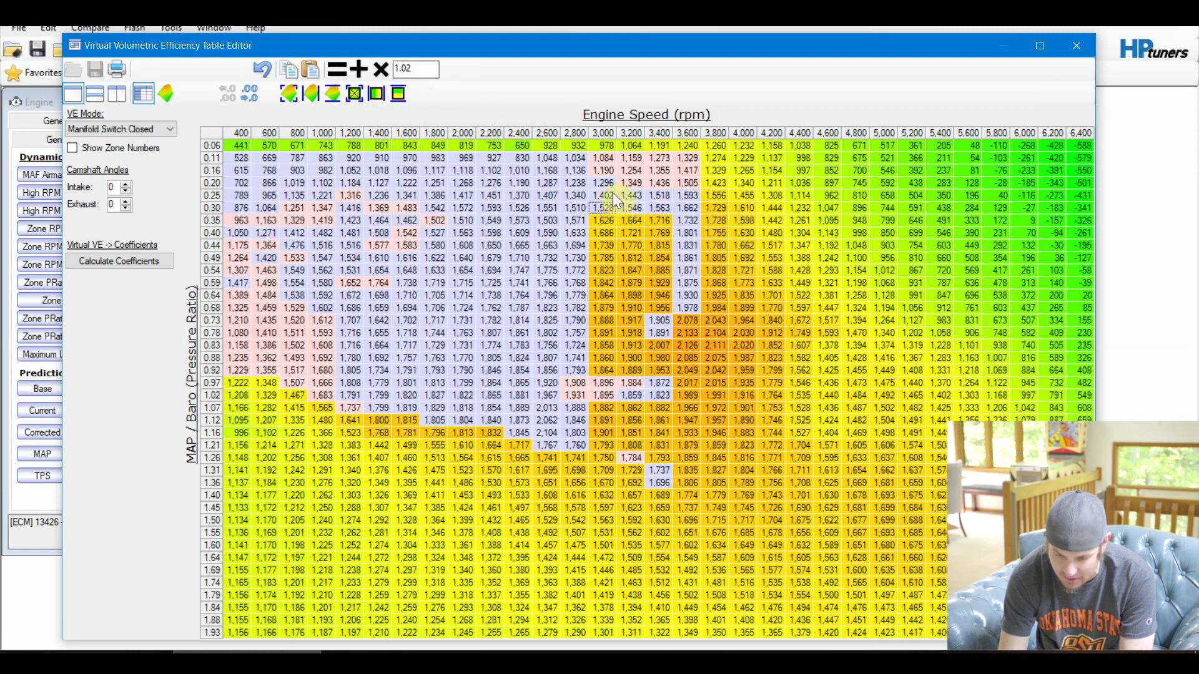
- Try interpolating the 3,000 rpm column vertically between the 0.25 and 0.35 rows, and undo it
{"action": "left_click_drag", "start_coordinate": [613, 195], "coordinate": [611, 219]}
{"action": "left_click", "coordinate": [398, 93]}
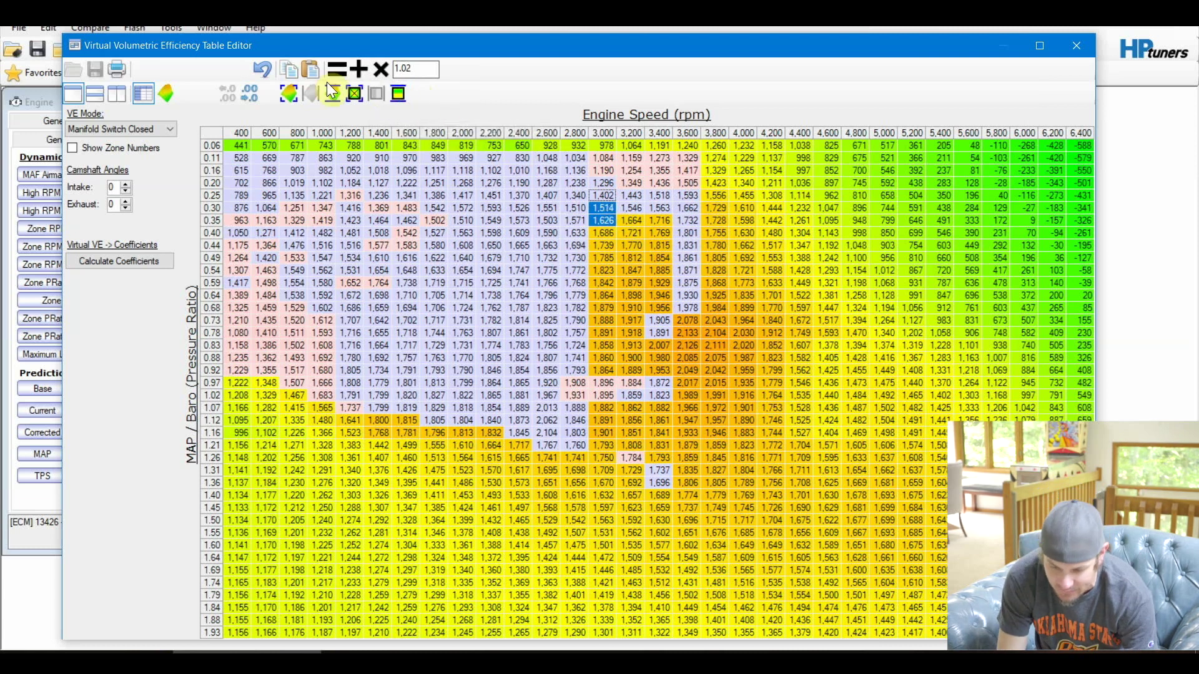
{"action": "left_click", "coordinate": [264, 69]}
{"action": "left_click", "coordinate": [582, 306]}
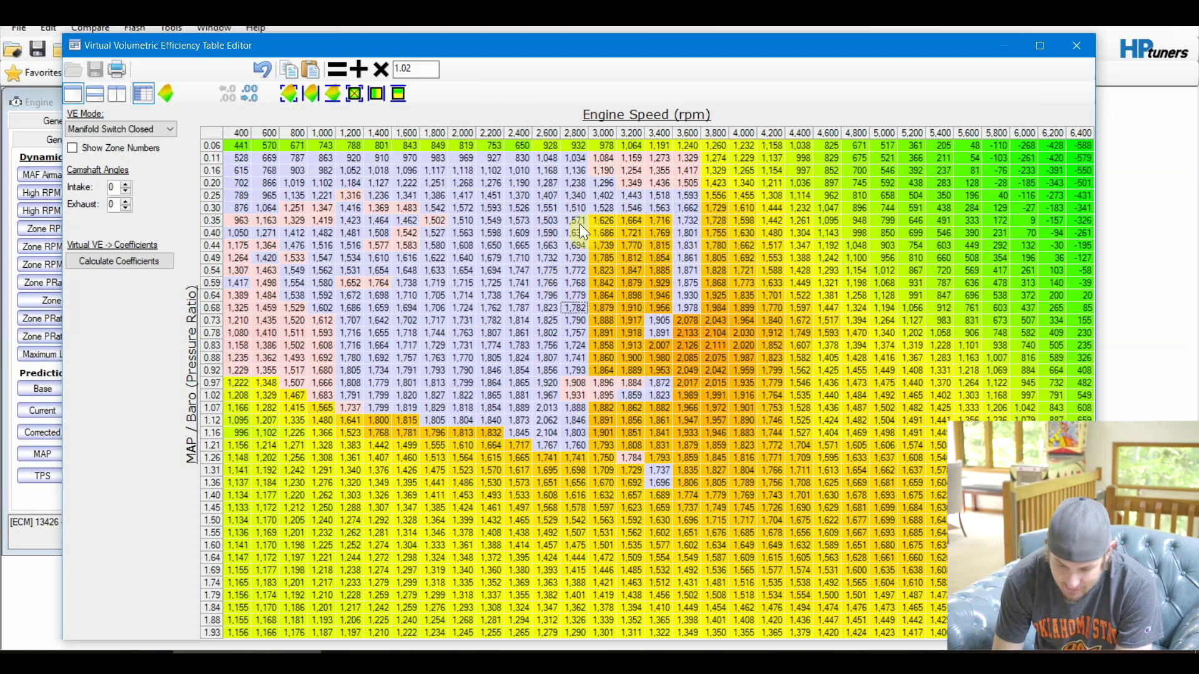
- Interpolate the 0.35 to 0.49 rows horizontally between 2,800 and 3,600 rpm
{"action": "left_click_drag", "start_coordinate": [575, 220], "coordinate": [682, 261]}
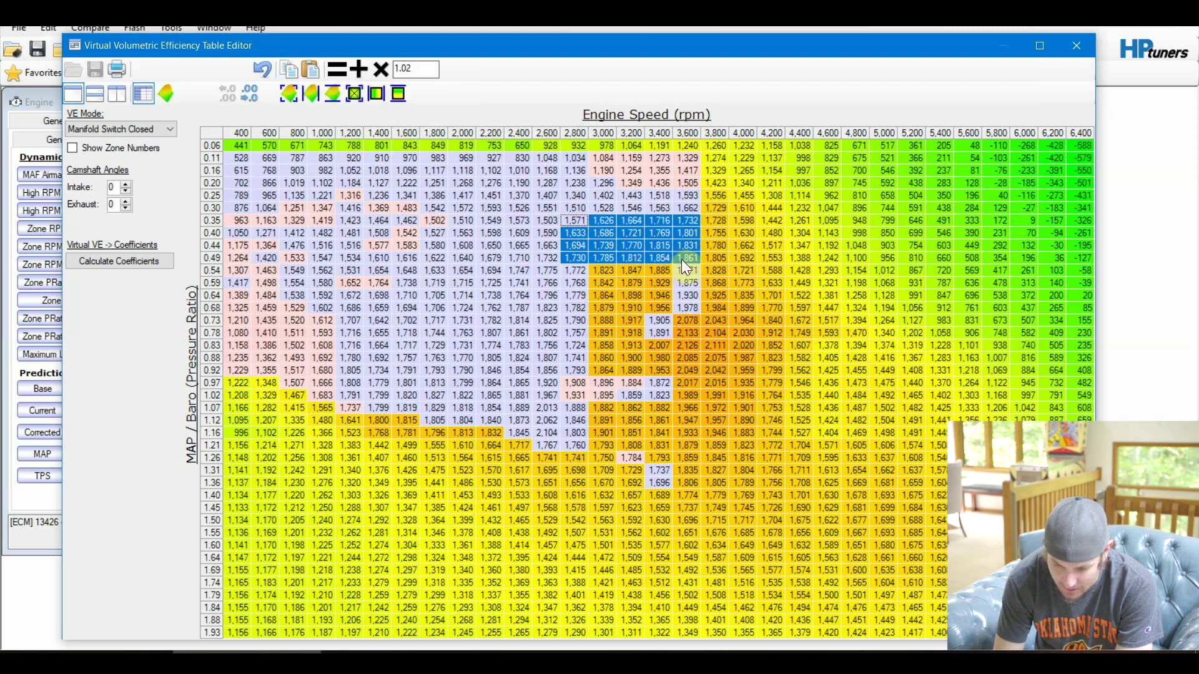
{"action": "left_click", "coordinate": [376, 95]}
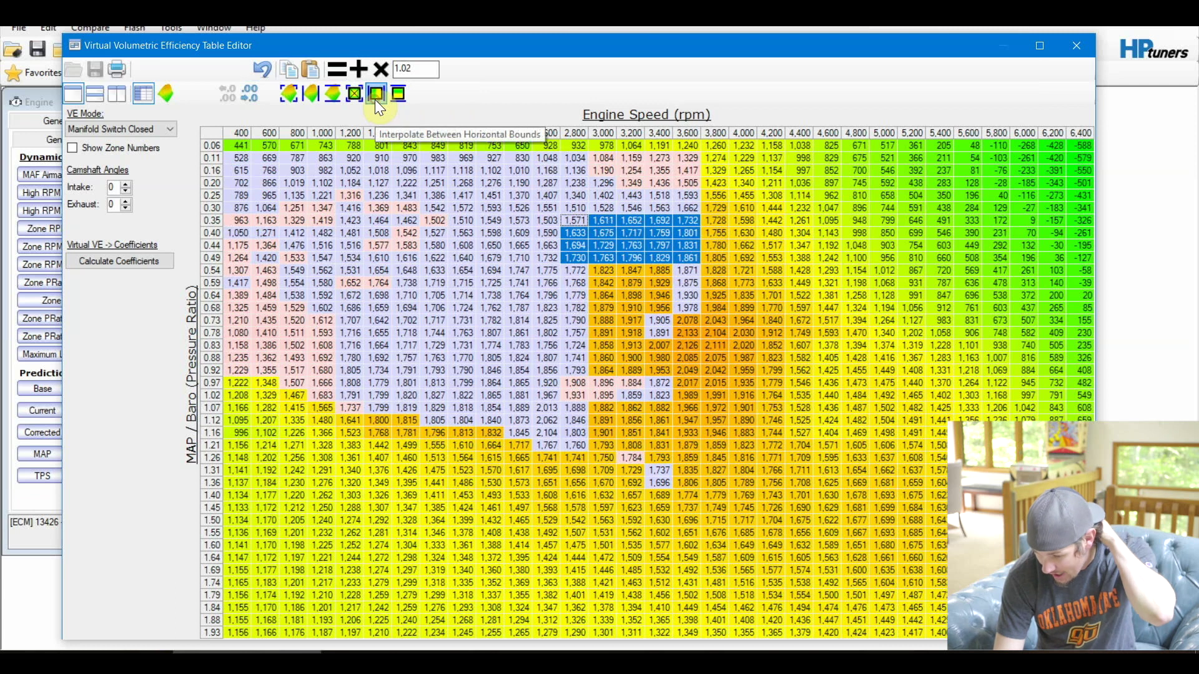
{"action": "left_click", "coordinate": [572, 283]}
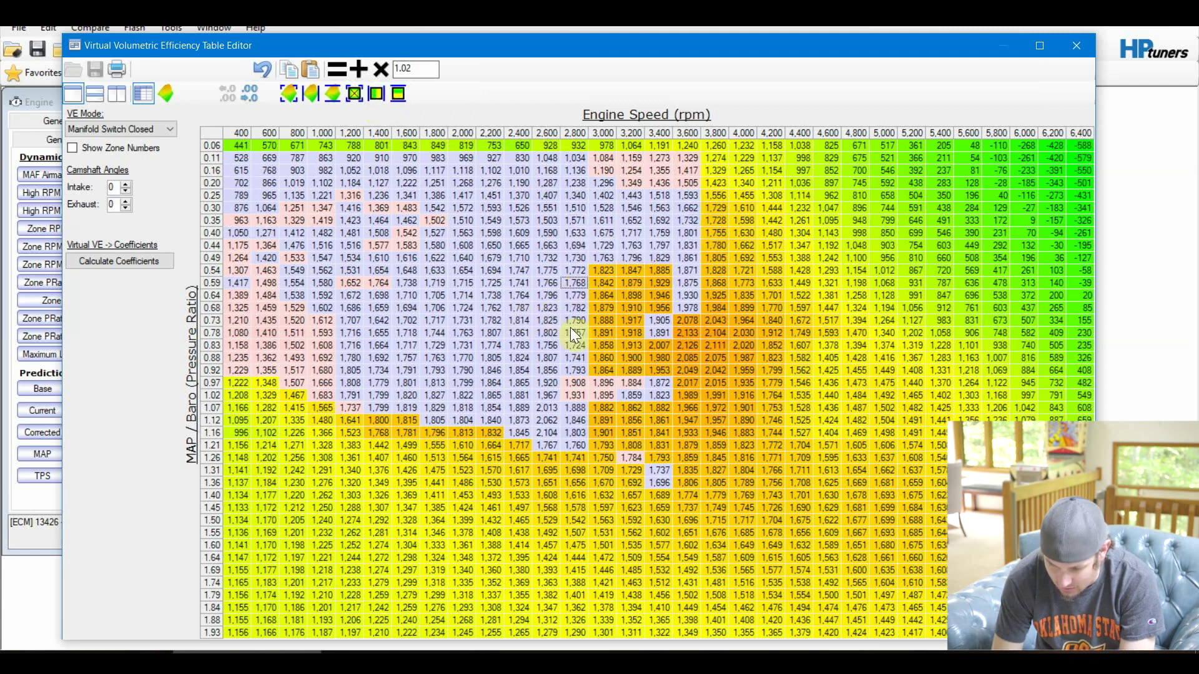
- Check the logged corrections at 3,000 and 3,200 rpm, and interpolate the 0.54 to 0.68 rows horizontally between 2,800 and 3,600 rpm
{"action": "key", "text": "alt+Tab"}
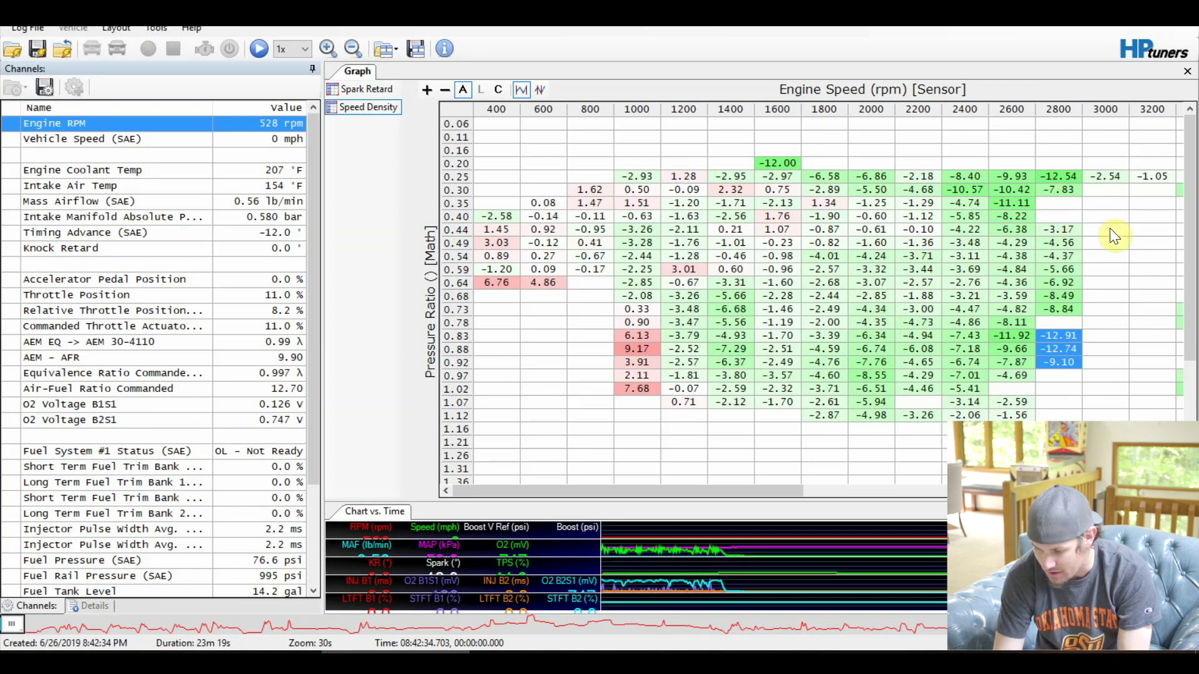
{"action": "left_click_drag", "start_coordinate": [1108, 178], "coordinate": [1164, 295]}
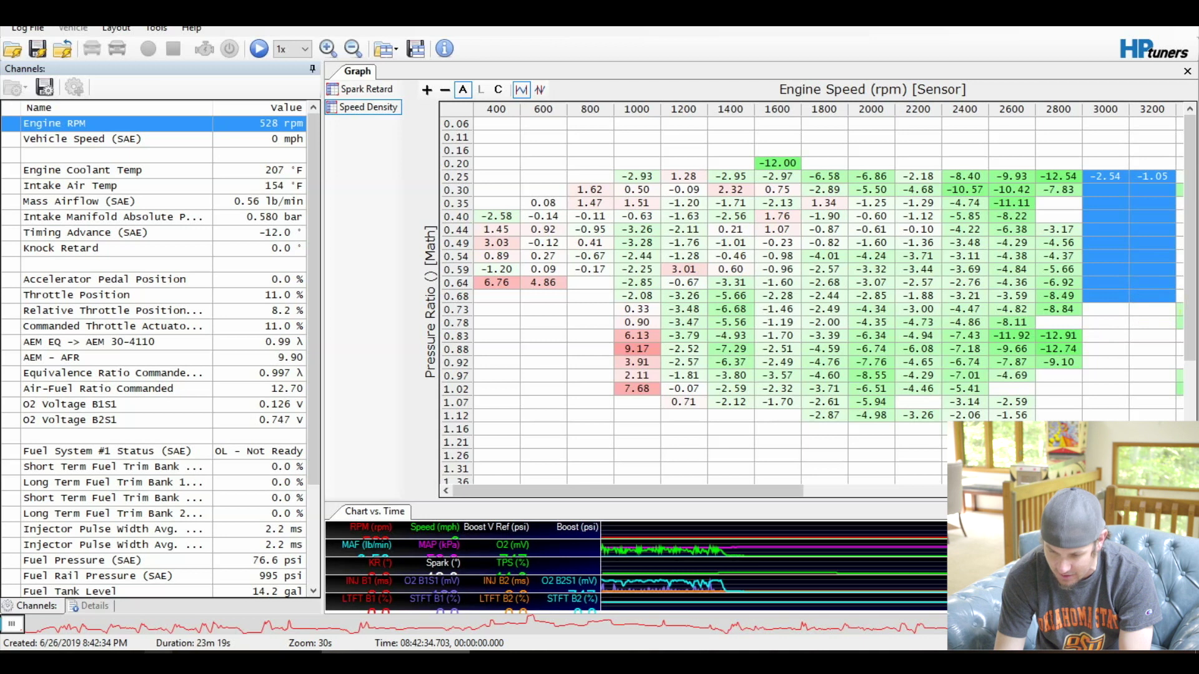
{"action": "key", "text": "alt+Tab"}
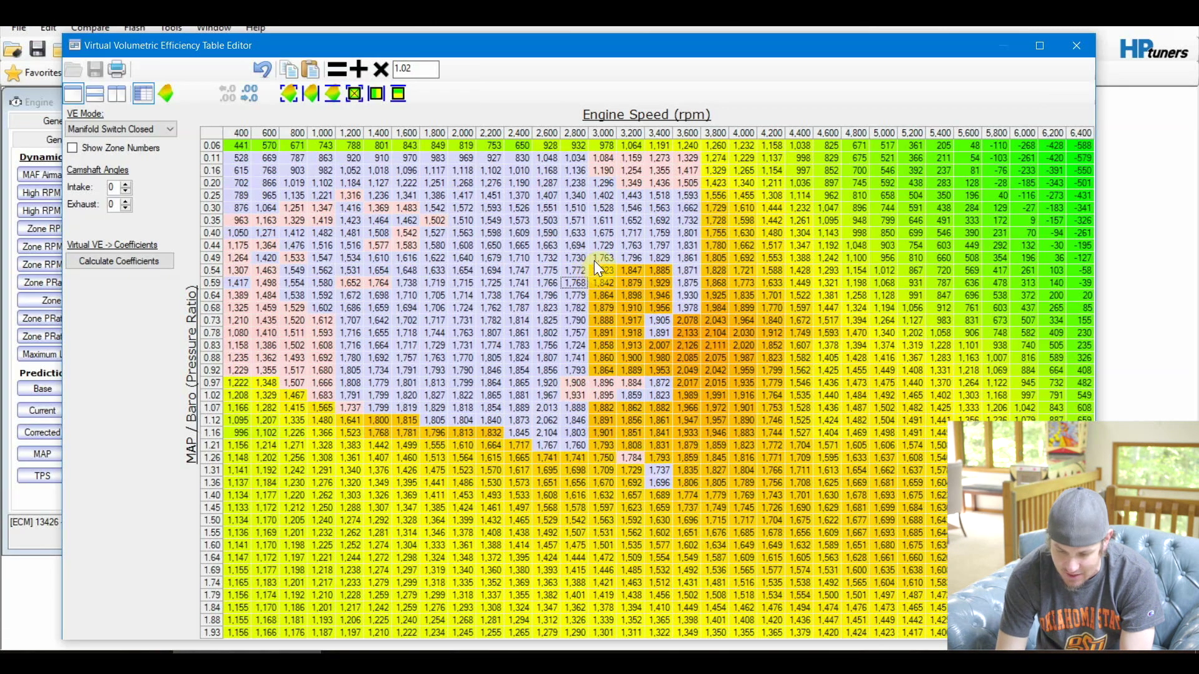
{"action": "left_click_drag", "start_coordinate": [576, 266], "coordinate": [675, 312]}
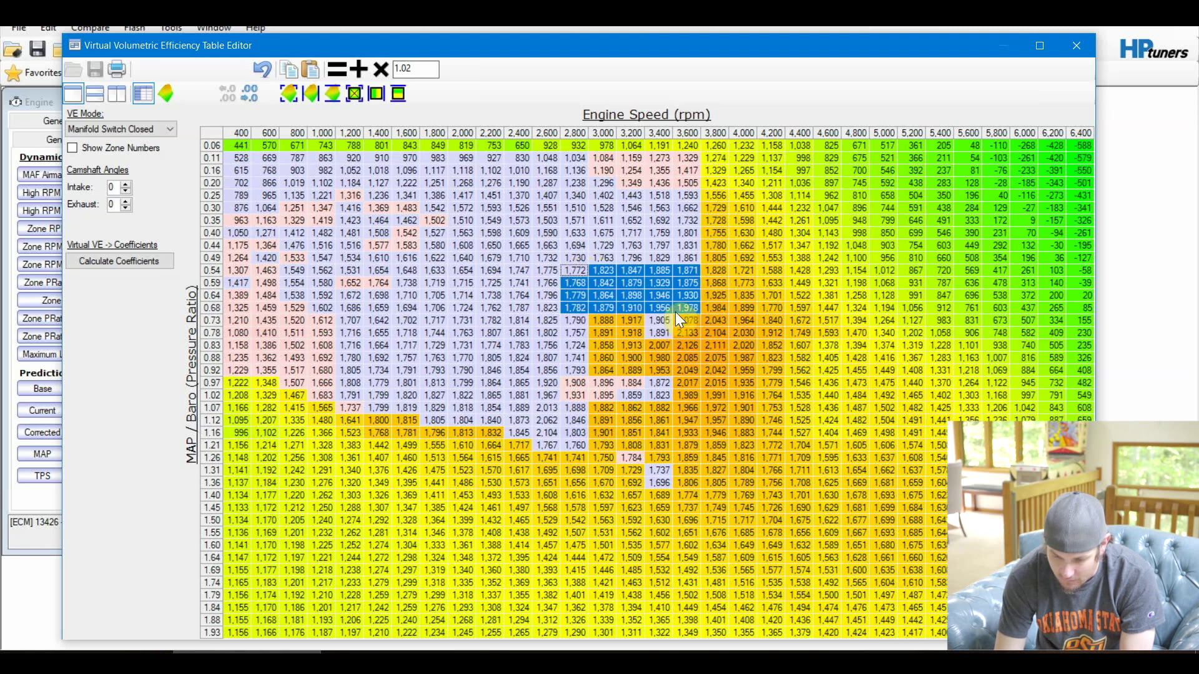
{"action": "left_click", "coordinate": [384, 91]}
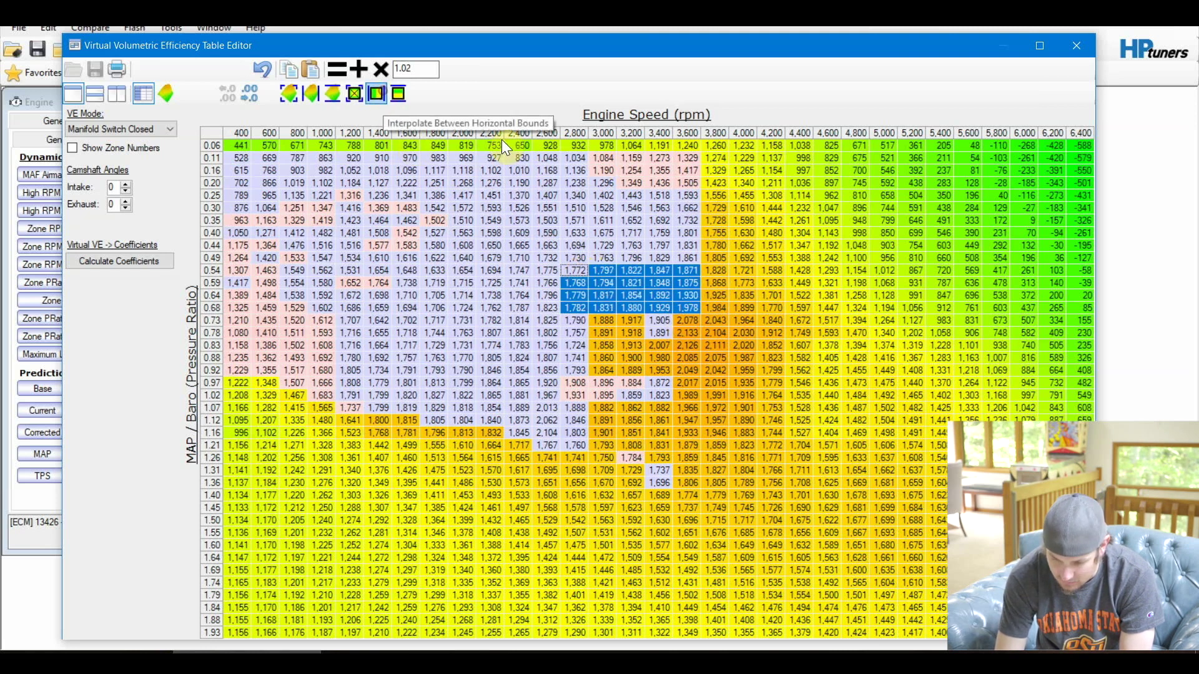
- Interpolate the 0.73 and 0.78 rows horizontally between 2,800 and 3,400 rpm
{"action": "left_click", "coordinate": [631, 321]}
{"action": "left_click_drag", "start_coordinate": [577, 319], "coordinate": [647, 331]}
{"action": "left_click", "coordinate": [378, 93]}
- Interpolate the 3,000 to 3,400 rpm columns vertically between the 0.78 and 0.97 rows
{"action": "left_click", "coordinate": [590, 356]}
{"action": "left_click_drag", "start_coordinate": [604, 334], "coordinate": [649, 382]}
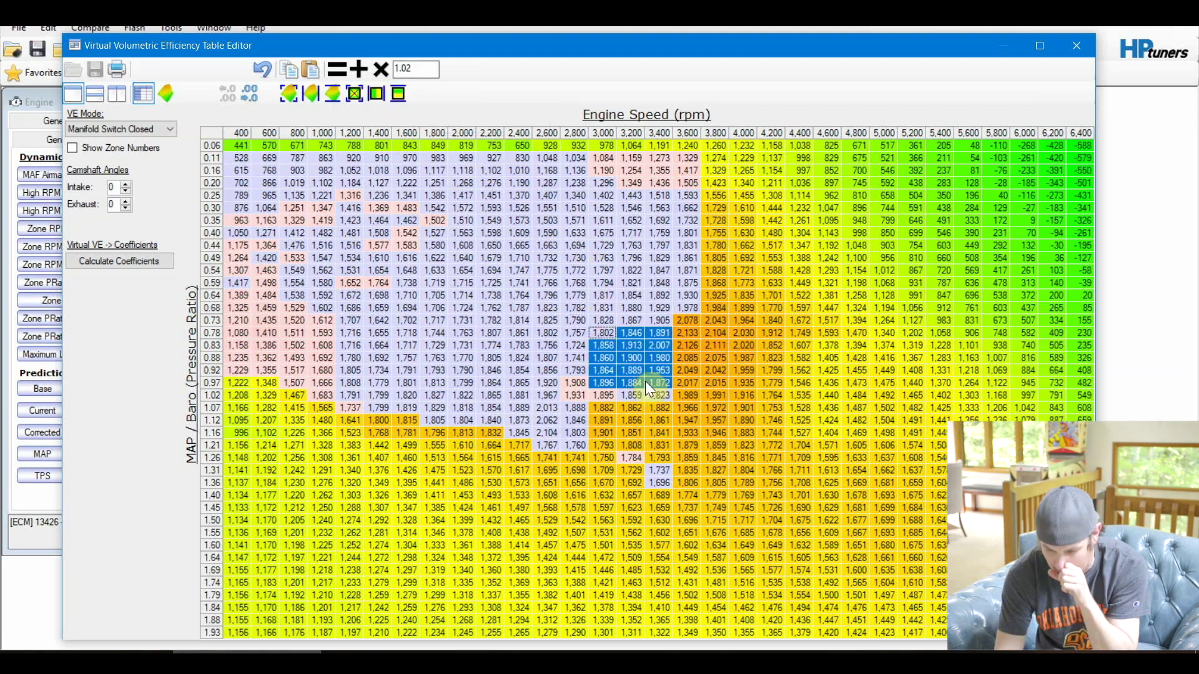
{"action": "left_click", "coordinate": [398, 94]}
{"action": "left_click", "coordinate": [581, 373]}
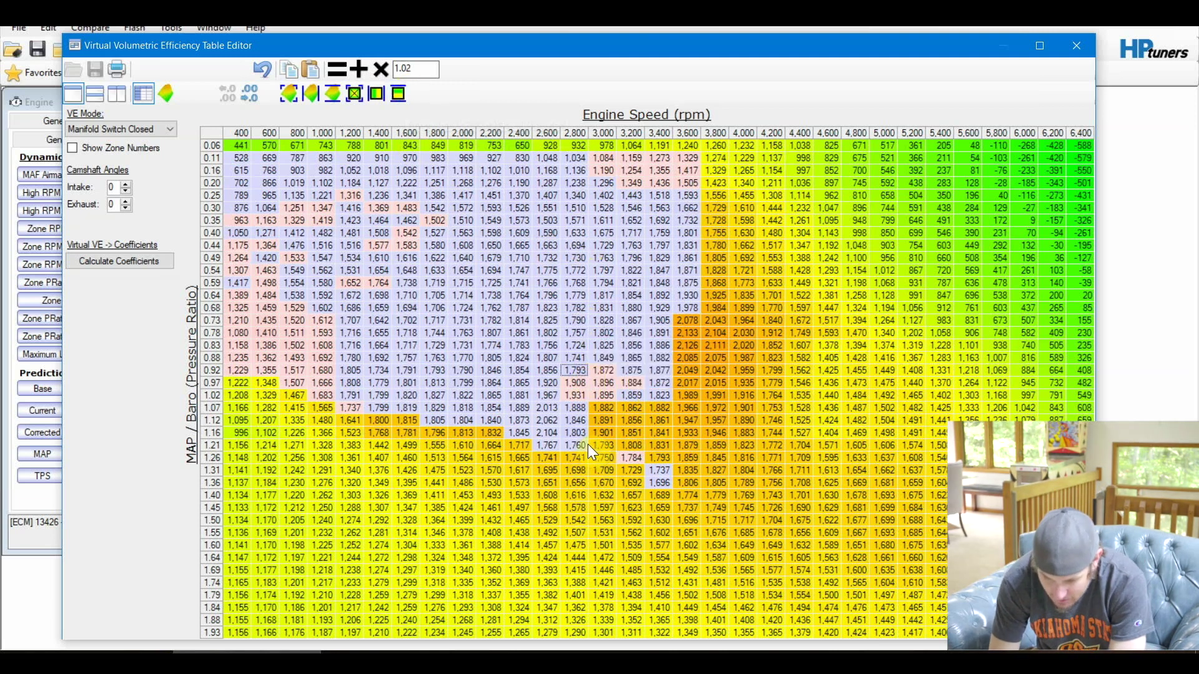
{"action": "left_click", "coordinate": [577, 458]}
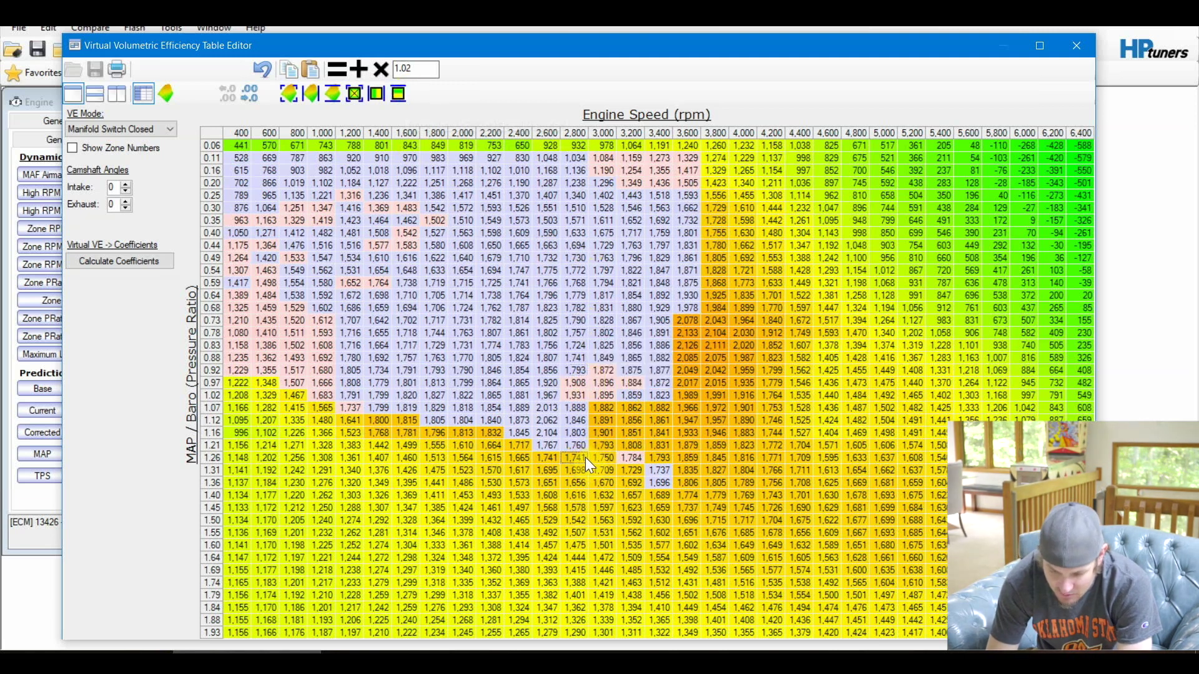
{"action": "left_click_drag", "start_coordinate": [579, 444], "coordinate": [572, 586]}
{"action": "left_click", "coordinate": [578, 518]}
{"action": "left_click", "coordinate": [572, 586]}
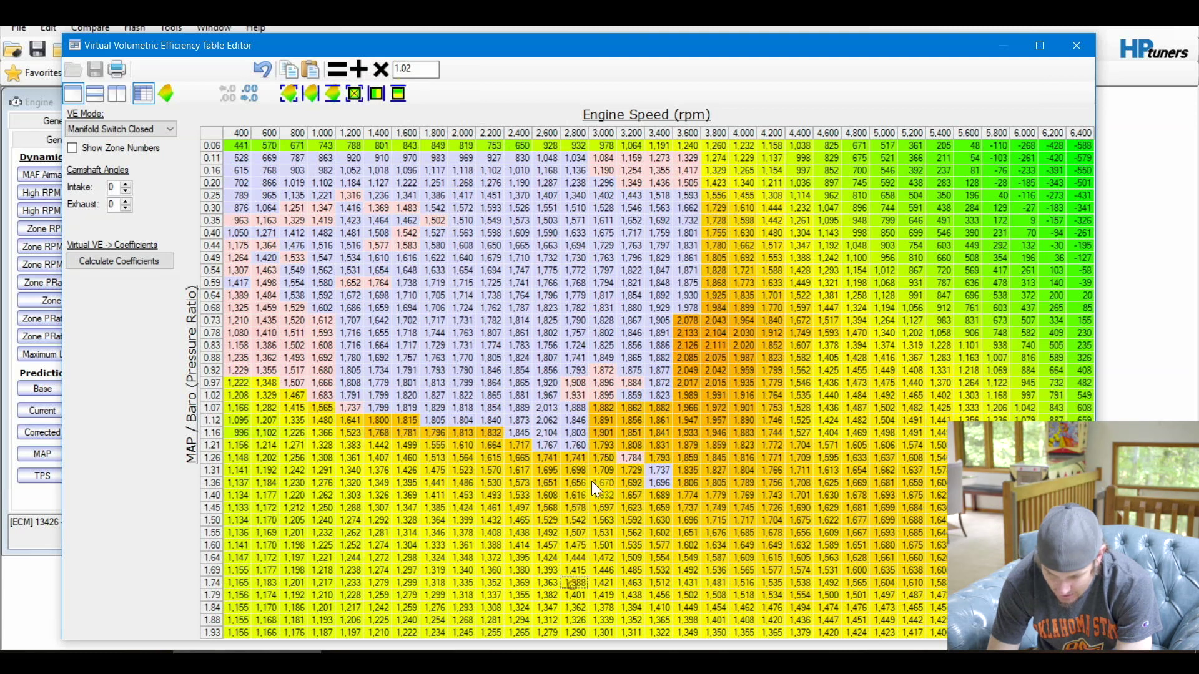
- Interpolate the 3,200 rpm column vertically between the 1.02 and 1.26 rows
{"action": "left_click_drag", "start_coordinate": [637, 457], "coordinate": [638, 399]}
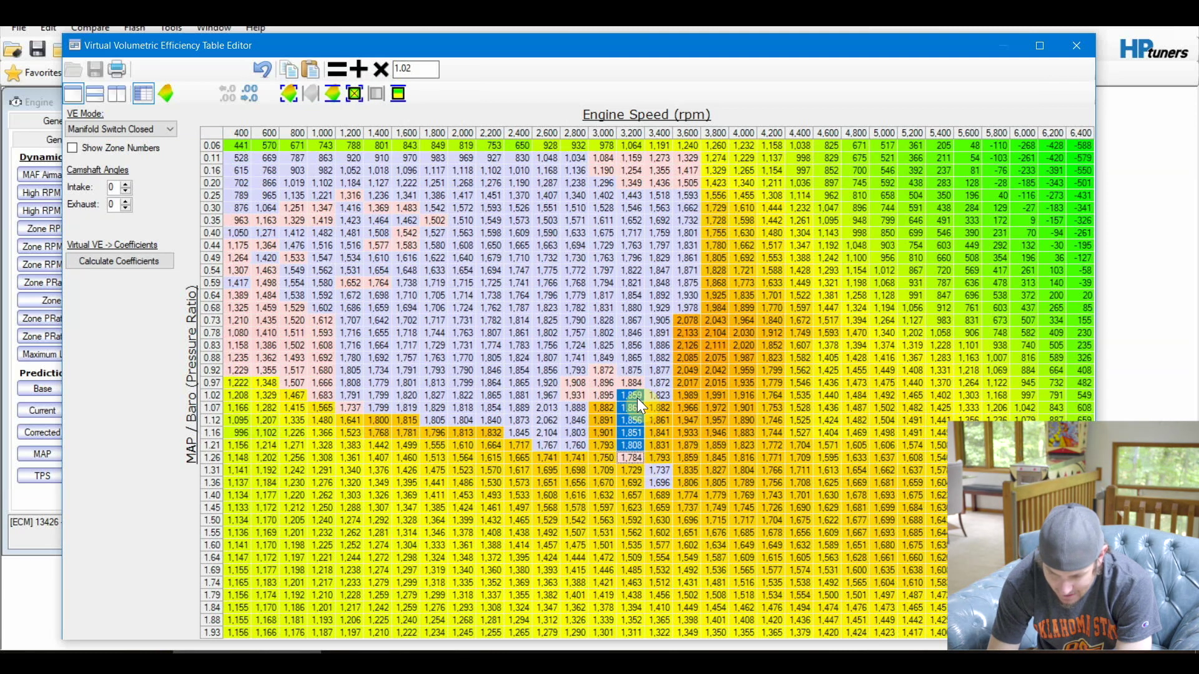
{"action": "left_click", "coordinate": [636, 400]}
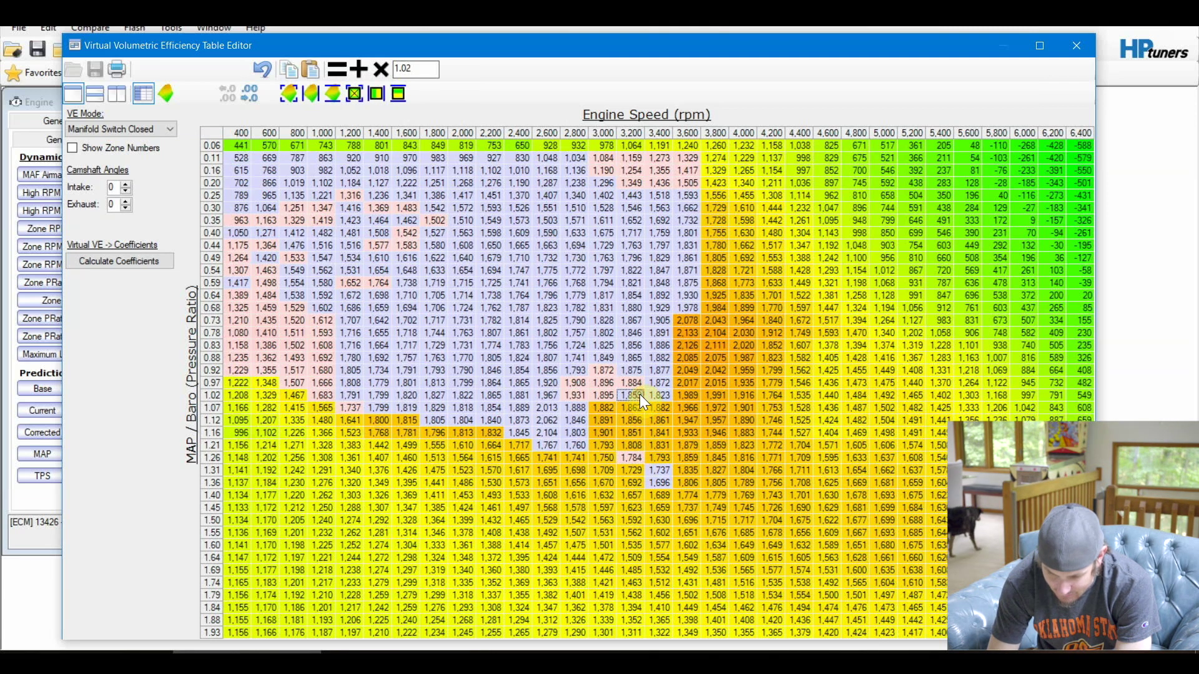
{"action": "left_click", "coordinate": [631, 458]}
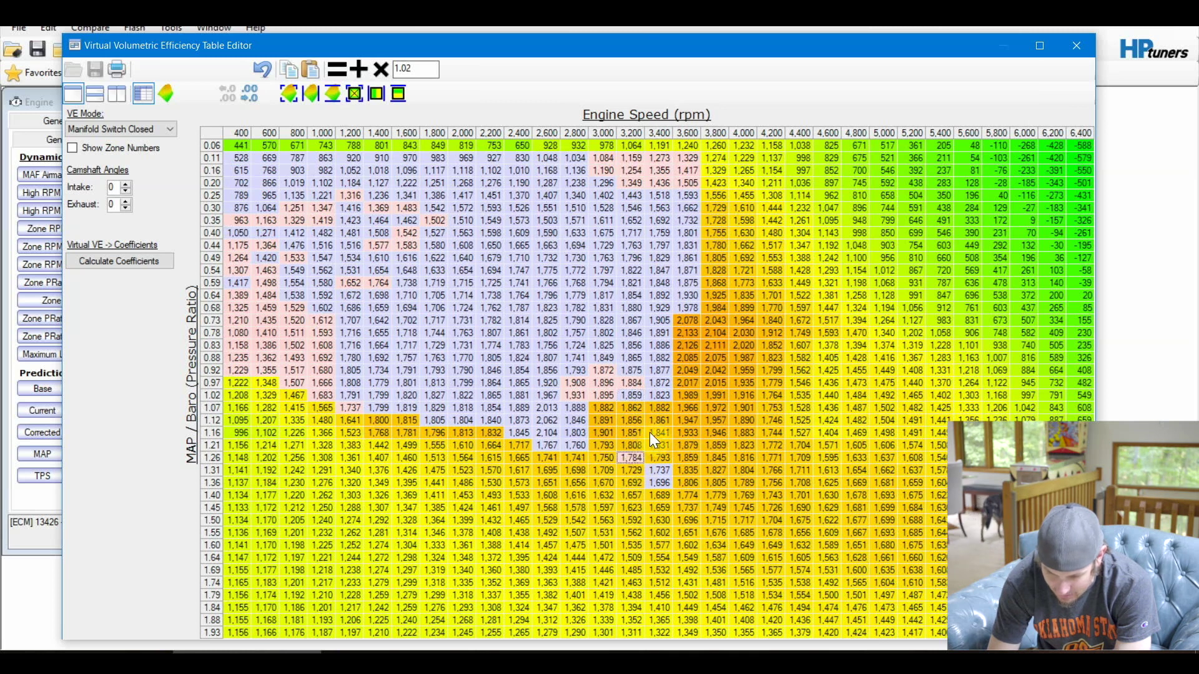
{"action": "left_click_drag", "start_coordinate": [639, 418], "coordinate": [634, 458]}
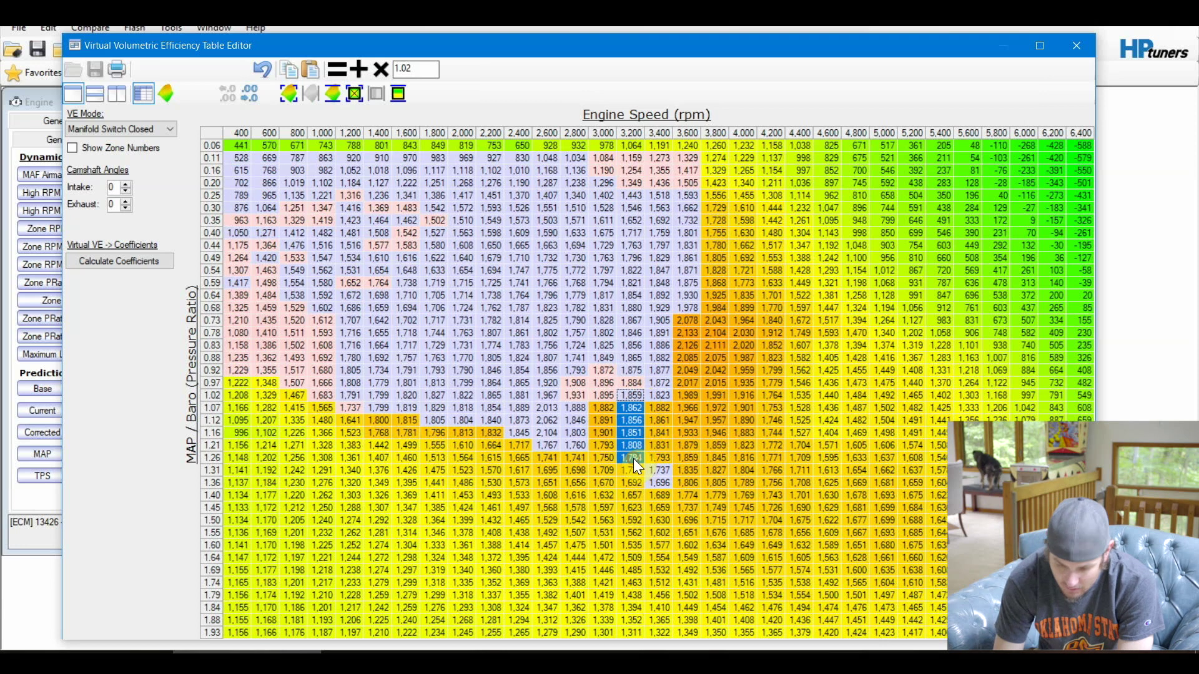
{"action": "left_click", "coordinate": [399, 94]}
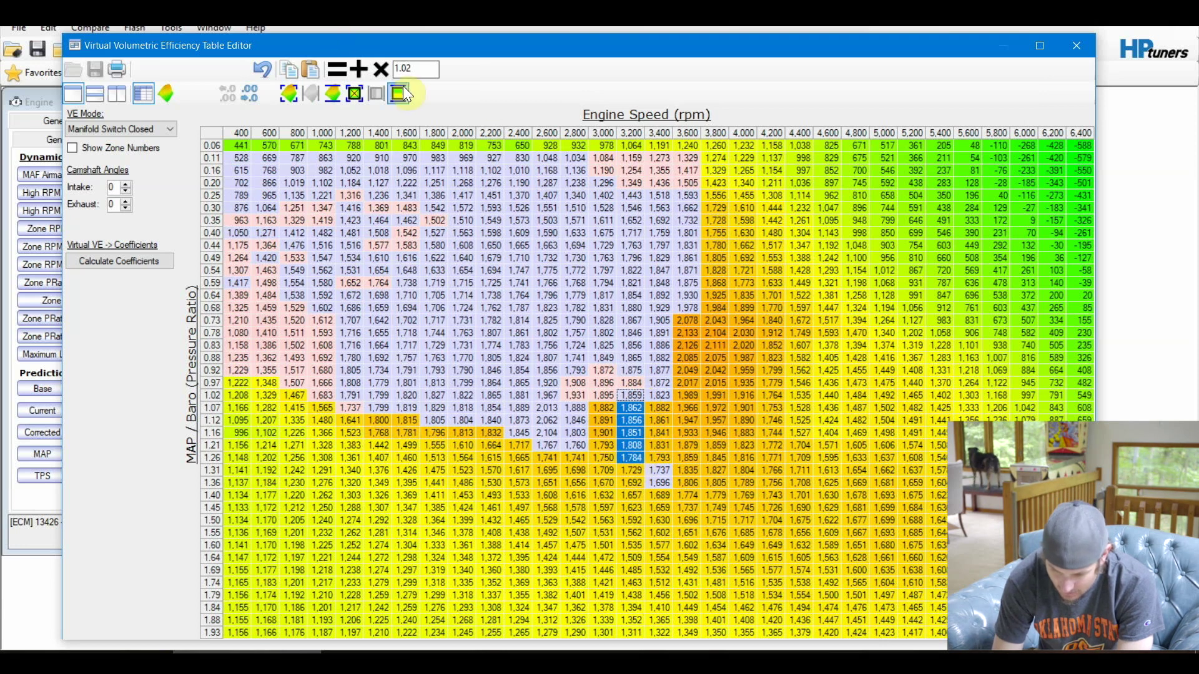
{"action": "left_click", "coordinate": [403, 91]}
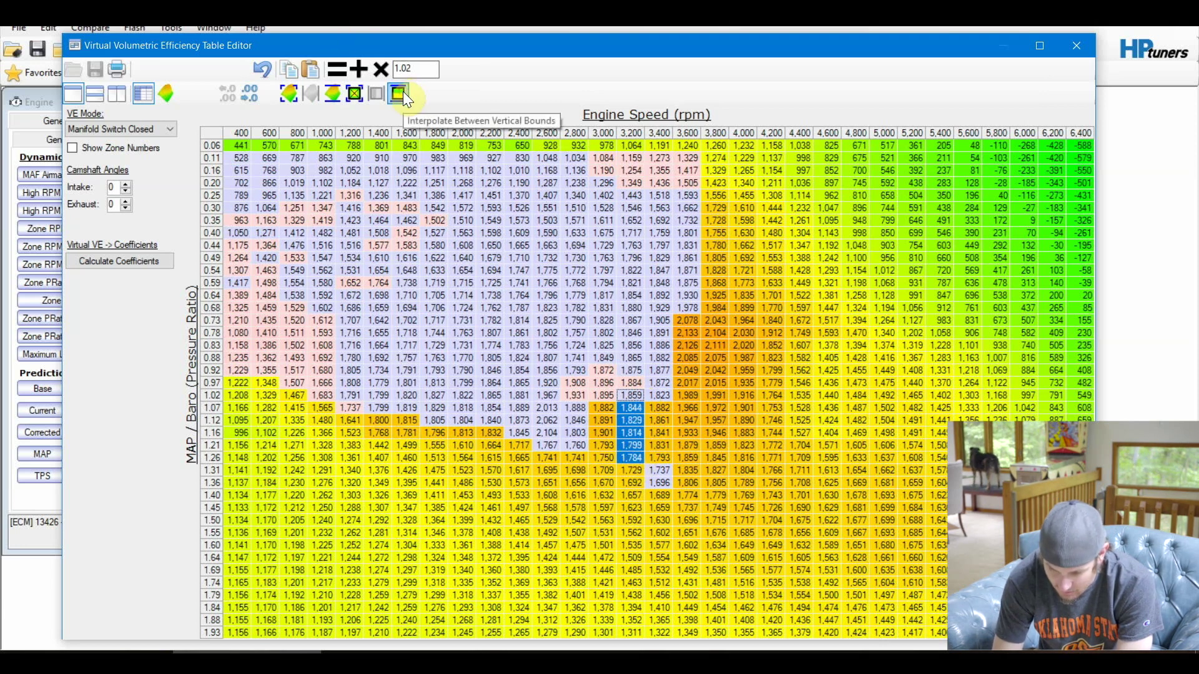
{"action": "left_click", "coordinate": [263, 68]}
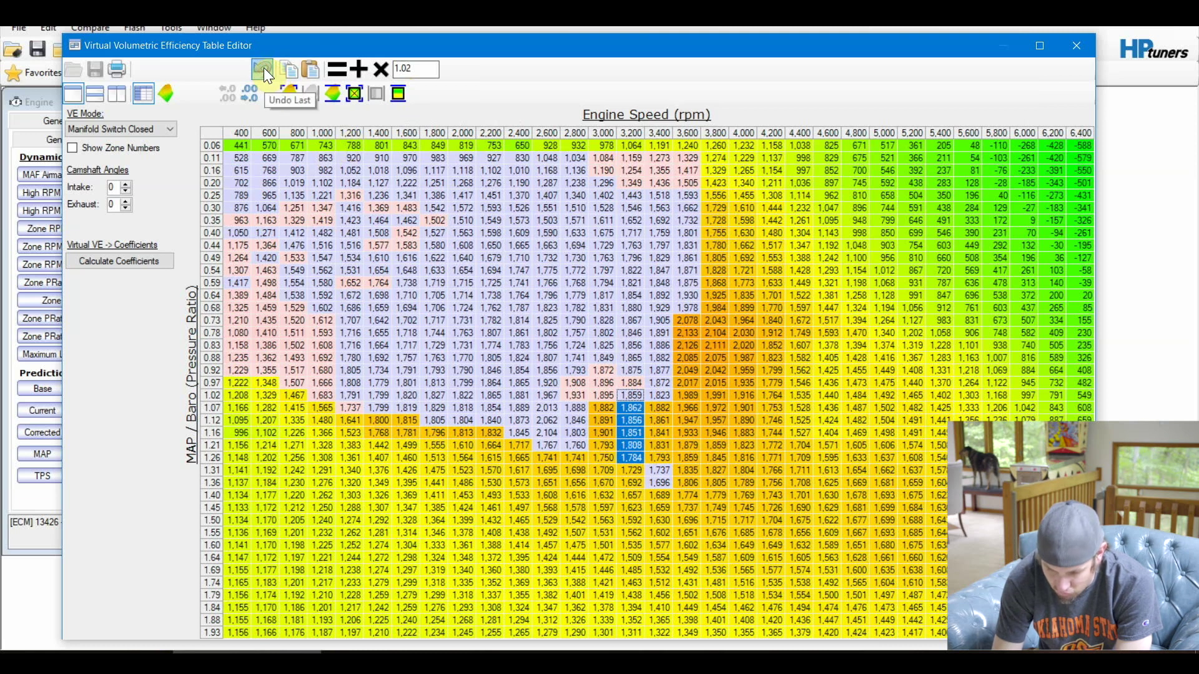
{"action": "left_click", "coordinate": [400, 95]}
{"action": "left_click", "coordinate": [632, 445]}
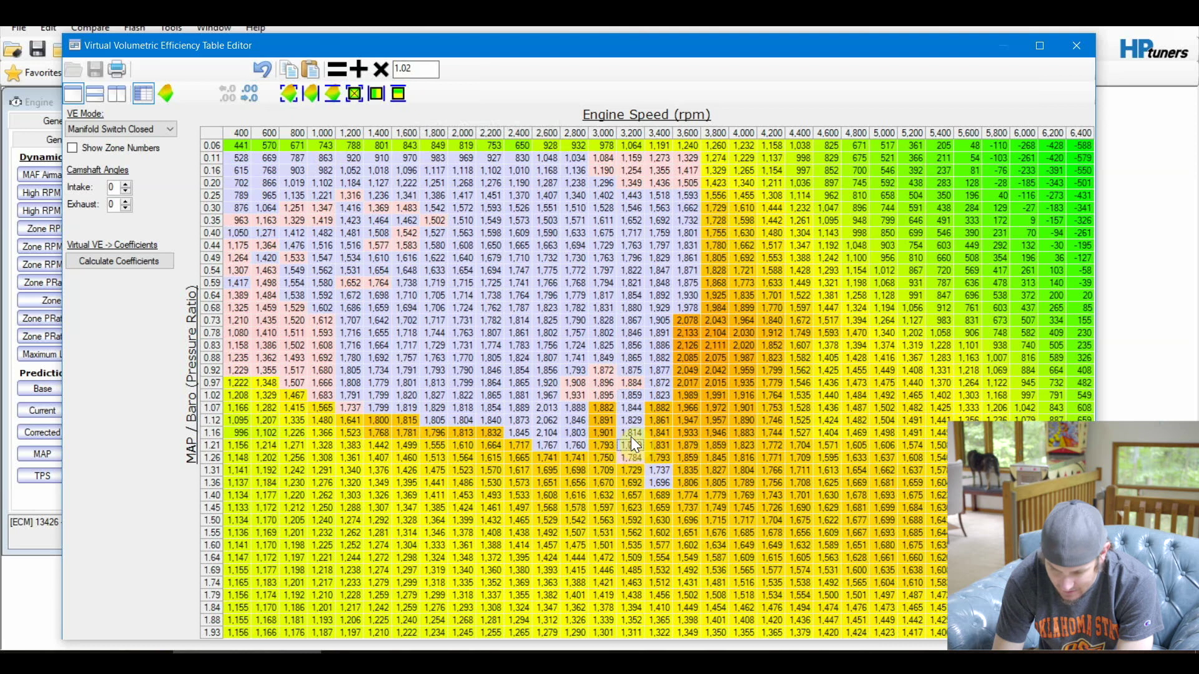
- Interpolate the 1.07 to 1.21 rows horizontally between 2,800 and 3,200 rpm
{"action": "left_click_drag", "start_coordinate": [575, 408], "coordinate": [631, 448]}
{"action": "left_click", "coordinate": [376, 94]}
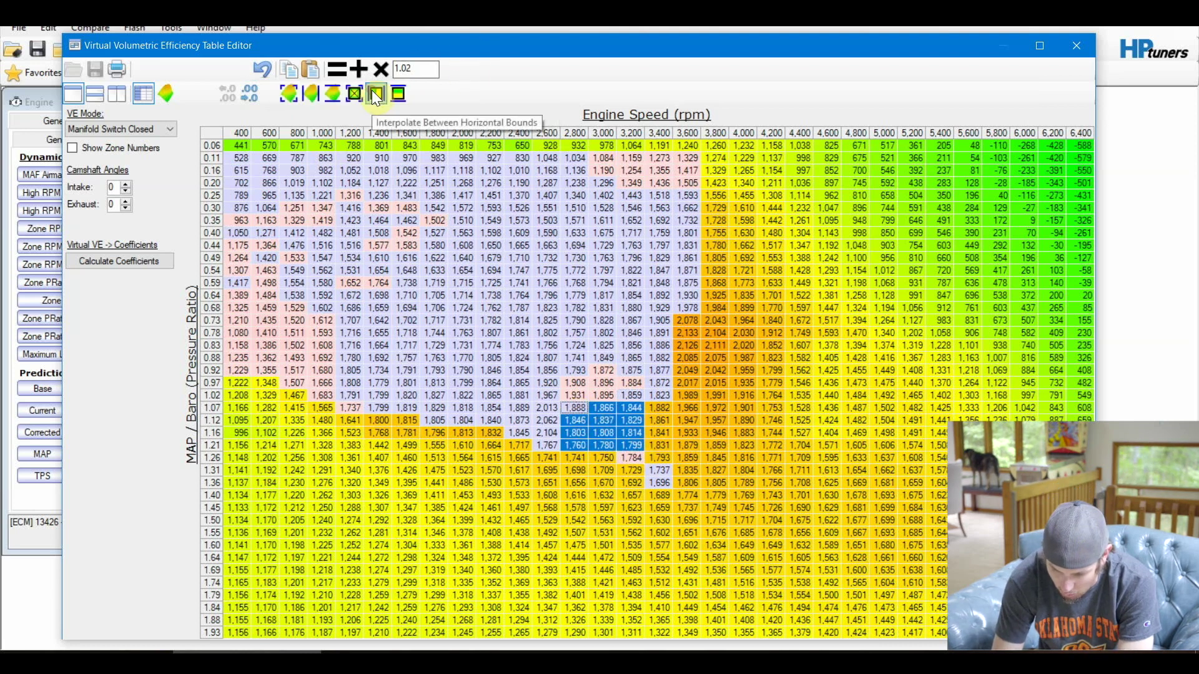
- Interpolate the 3,400 rpm column vertically between the 1.02 and 1.31 rows
{"action": "left_click", "coordinate": [676, 422]}
{"action": "left_click_drag", "start_coordinate": [662, 395], "coordinate": [660, 469]}
{"action": "left_click", "coordinate": [405, 95]}
{"action": "left_click", "coordinate": [643, 447]}
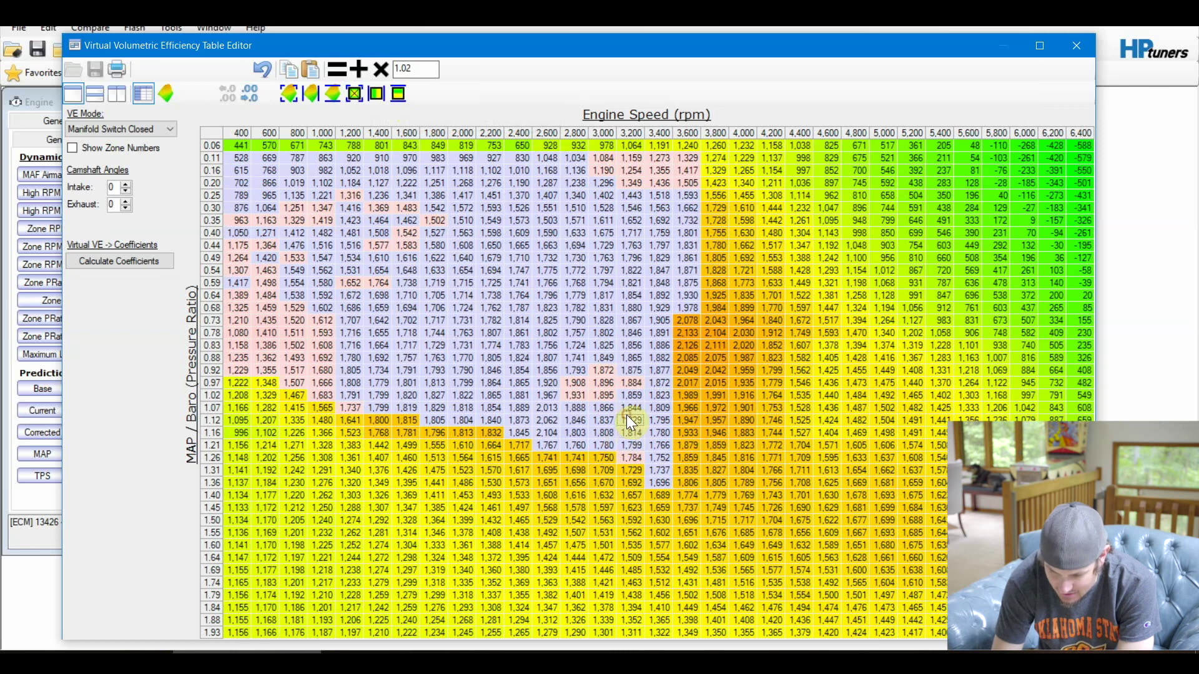
- Compare the 3,200, 3,400 and 3,600 rpm cells across the 0.73 to 1.36 rows to judge the transition between columns
{"action": "left_click", "coordinate": [630, 420]}
{"action": "left_click", "coordinate": [691, 422]}
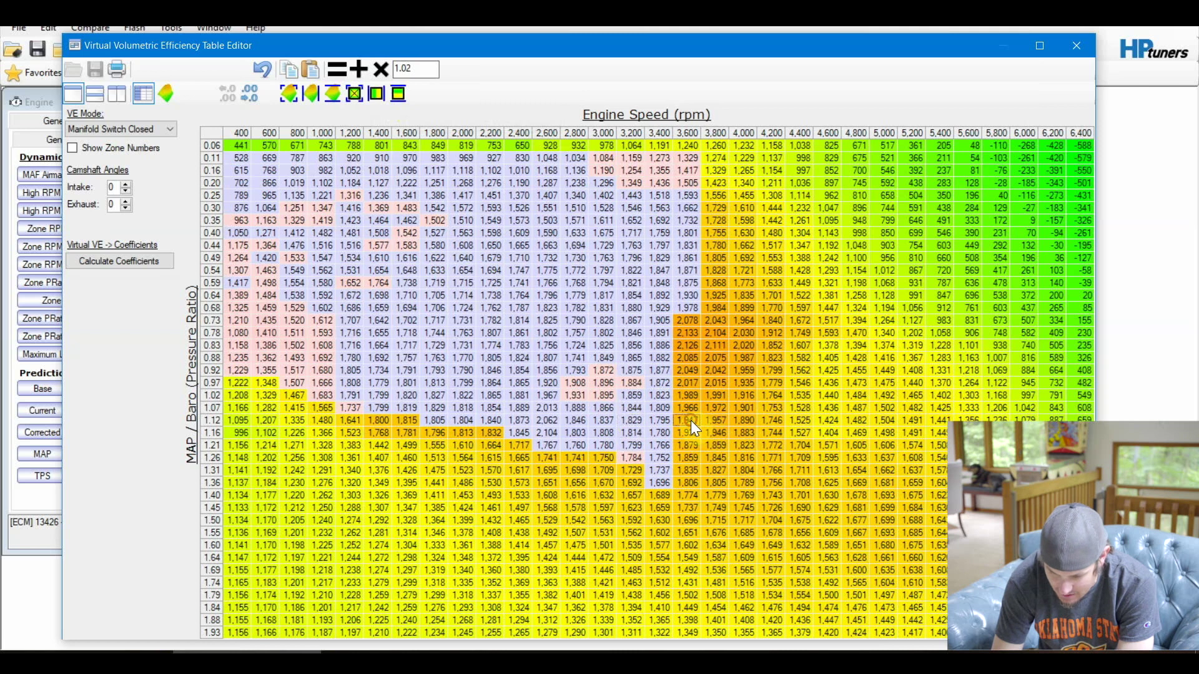
{"action": "left_click", "coordinate": [654, 419]}
{"action": "left_click", "coordinate": [662, 407]}
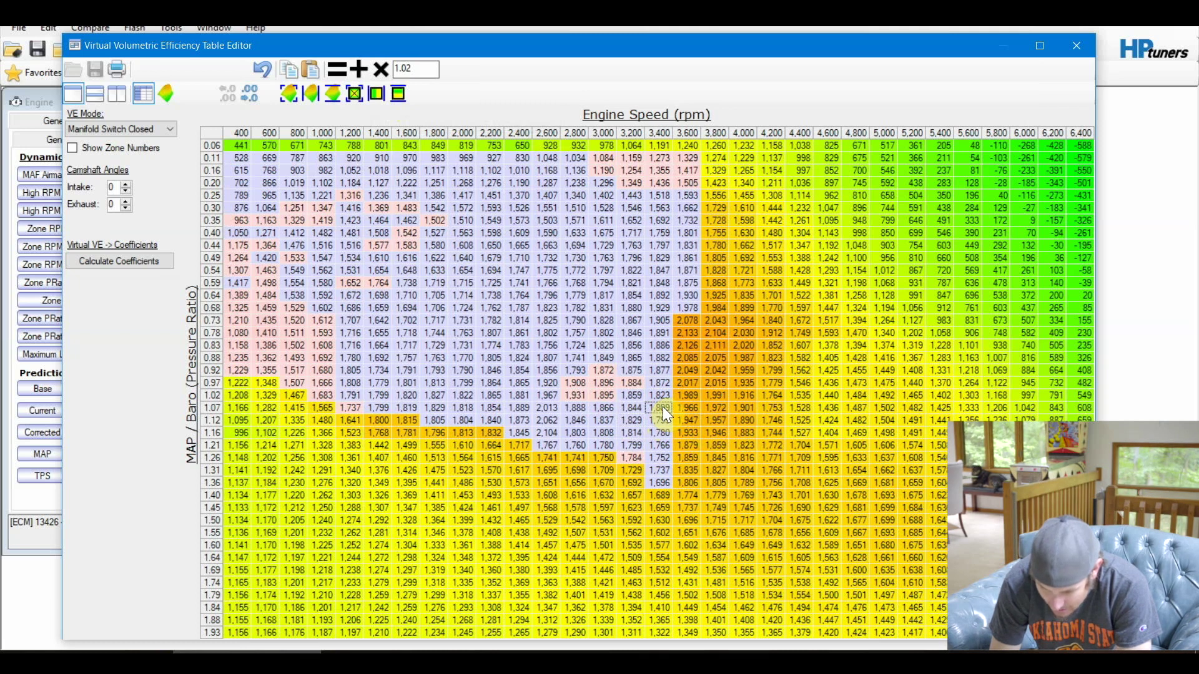
{"action": "left_click_drag", "start_coordinate": [635, 394], "coordinate": [673, 395]}
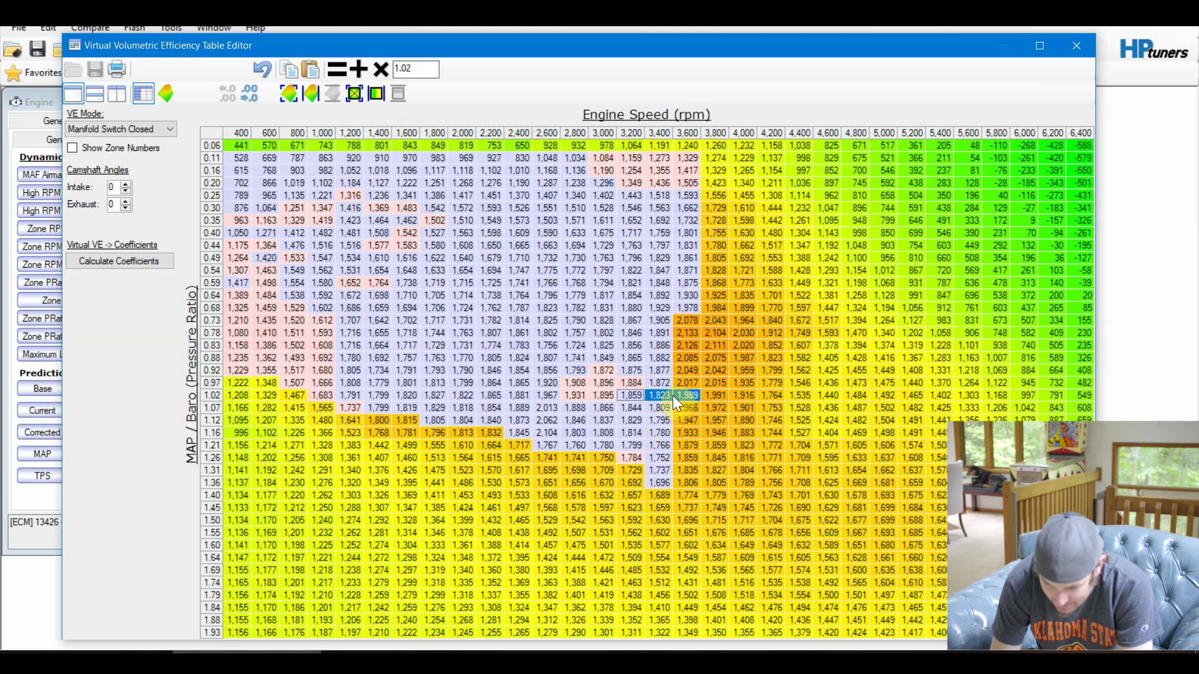
{"action": "left_click_drag", "start_coordinate": [633, 384], "coordinate": [679, 386]}
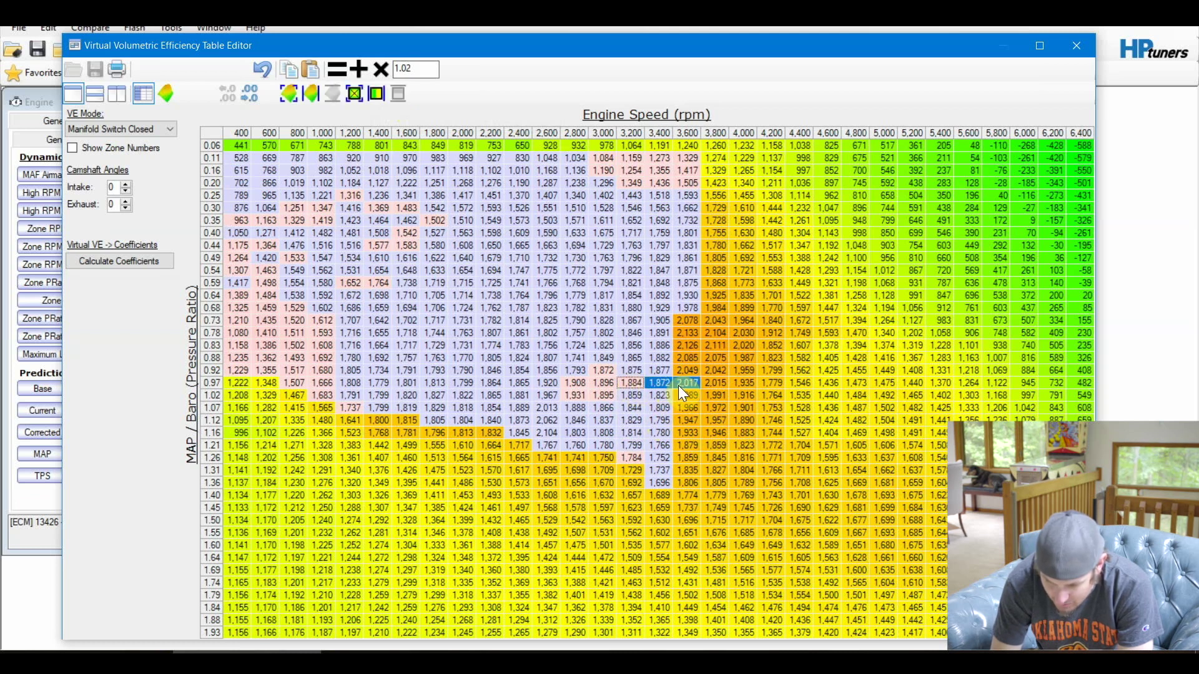
{"action": "left_click", "coordinate": [694, 321]}
{"action": "left_click_drag", "start_coordinate": [695, 321], "coordinate": [695, 377]}
{"action": "left_click", "coordinate": [694, 377]}
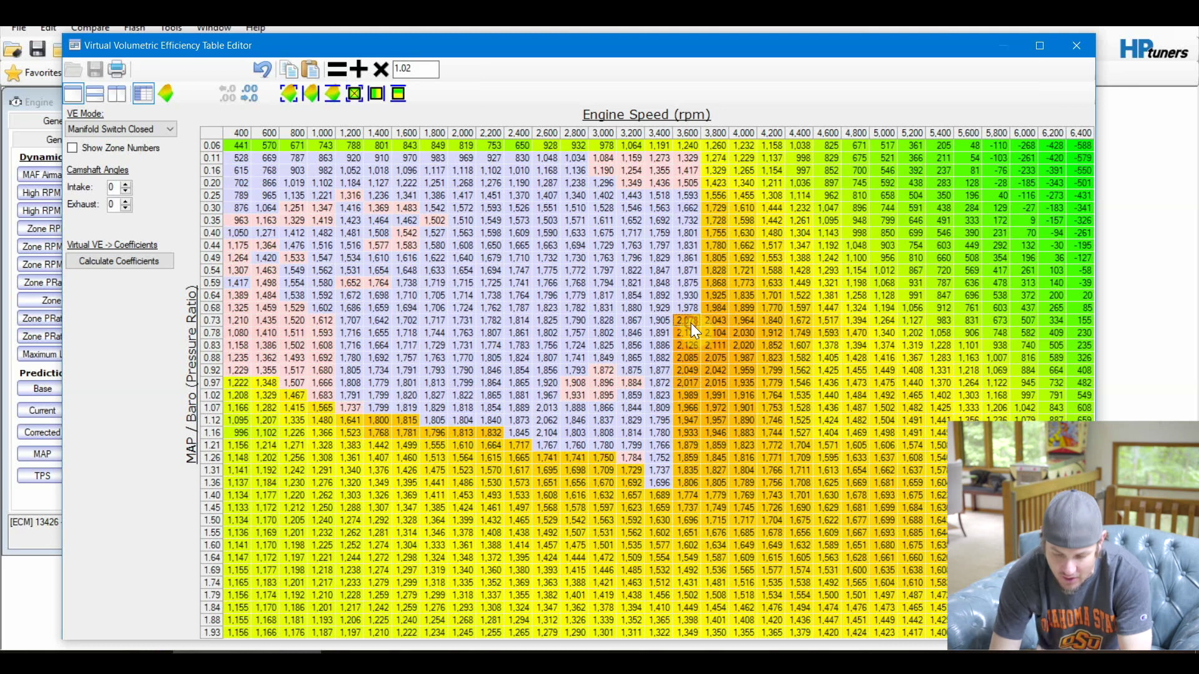
{"action": "left_click_drag", "start_coordinate": [689, 322], "coordinate": [687, 411]}
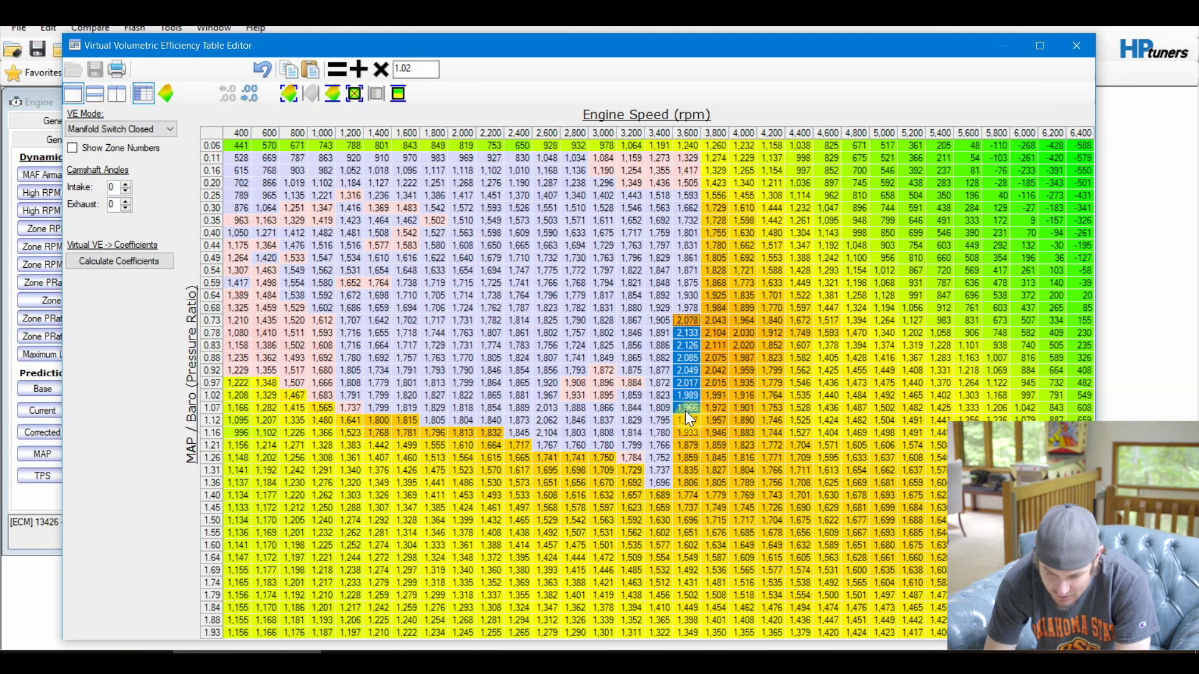
{"action": "left_click", "coordinate": [680, 478]}
{"action": "left_click", "coordinate": [632, 420]}
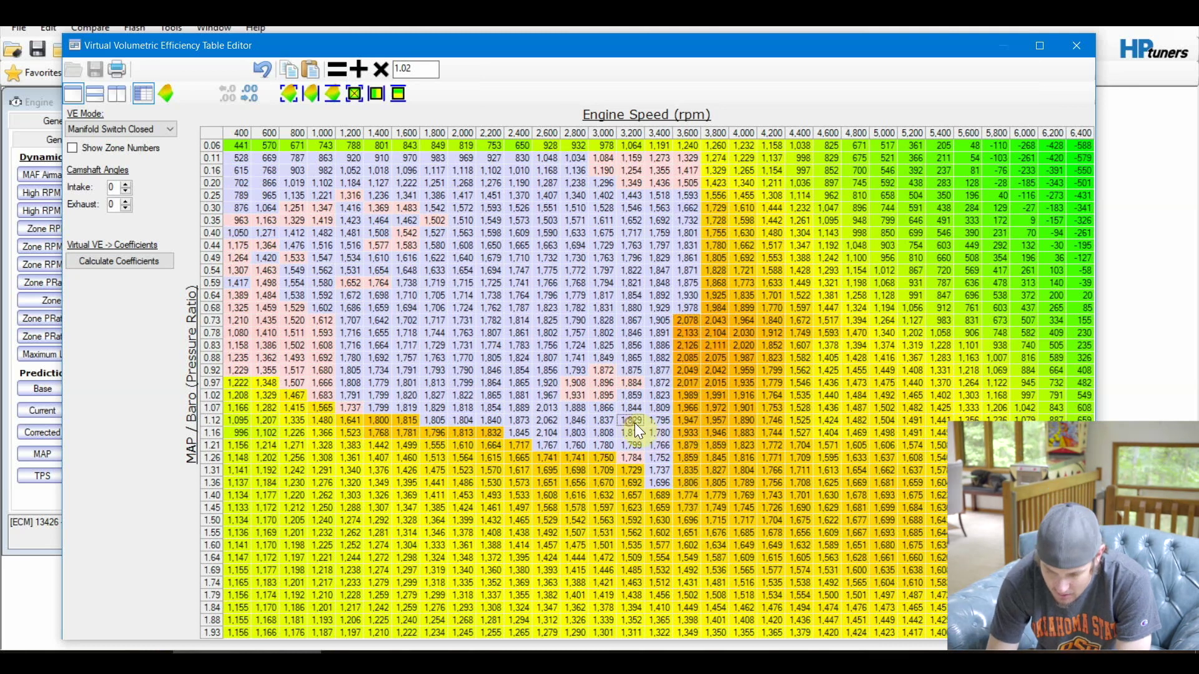
{"action": "left_click_drag", "start_coordinate": [635, 422], "coordinate": [682, 422]}
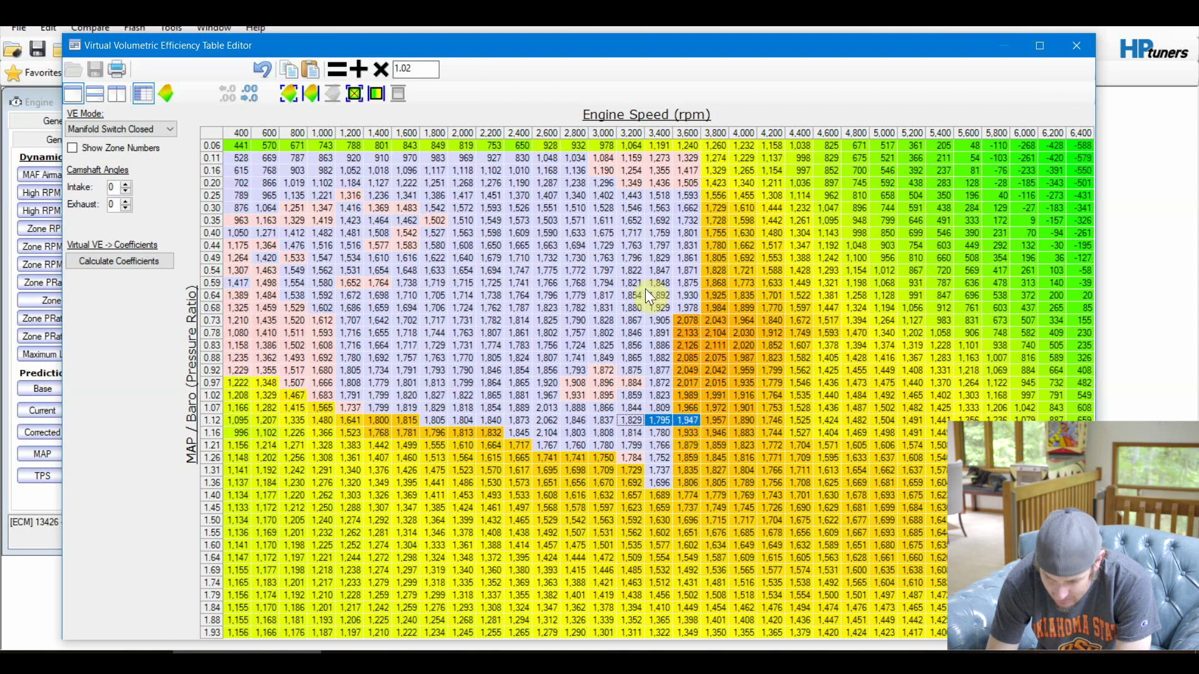
{"action": "left_click", "coordinate": [650, 395]}
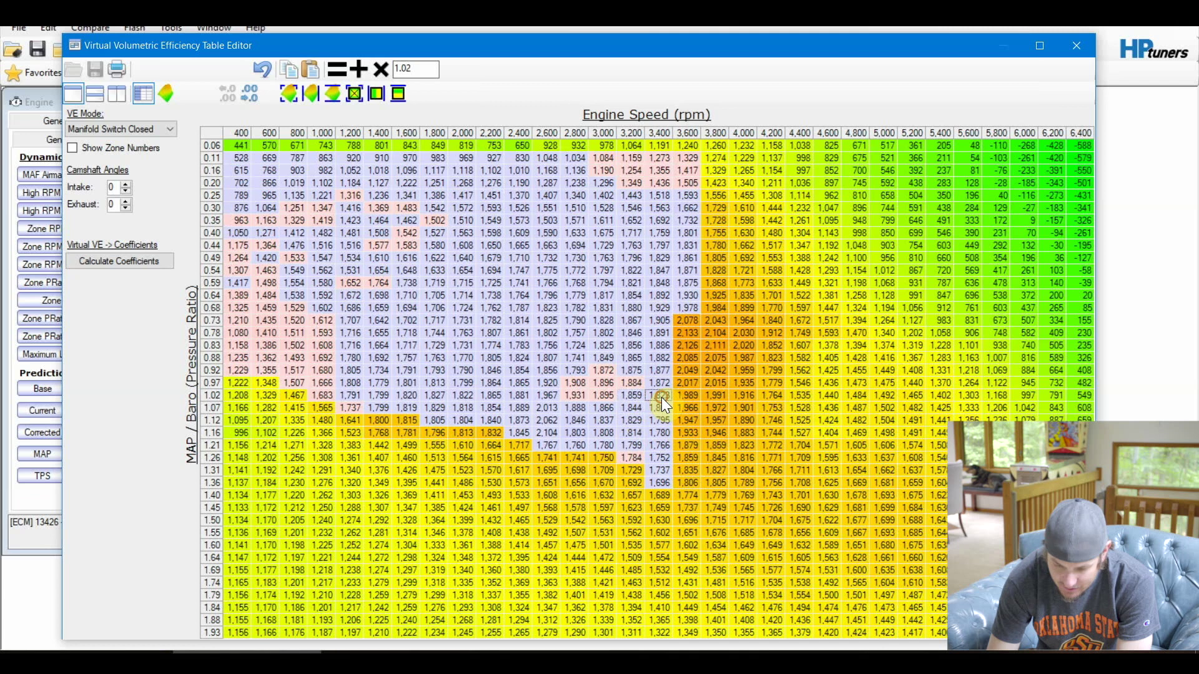
{"action": "left_click_drag", "start_coordinate": [662, 397], "coordinate": [663, 432]}
{"action": "left_click", "coordinate": [629, 396]}
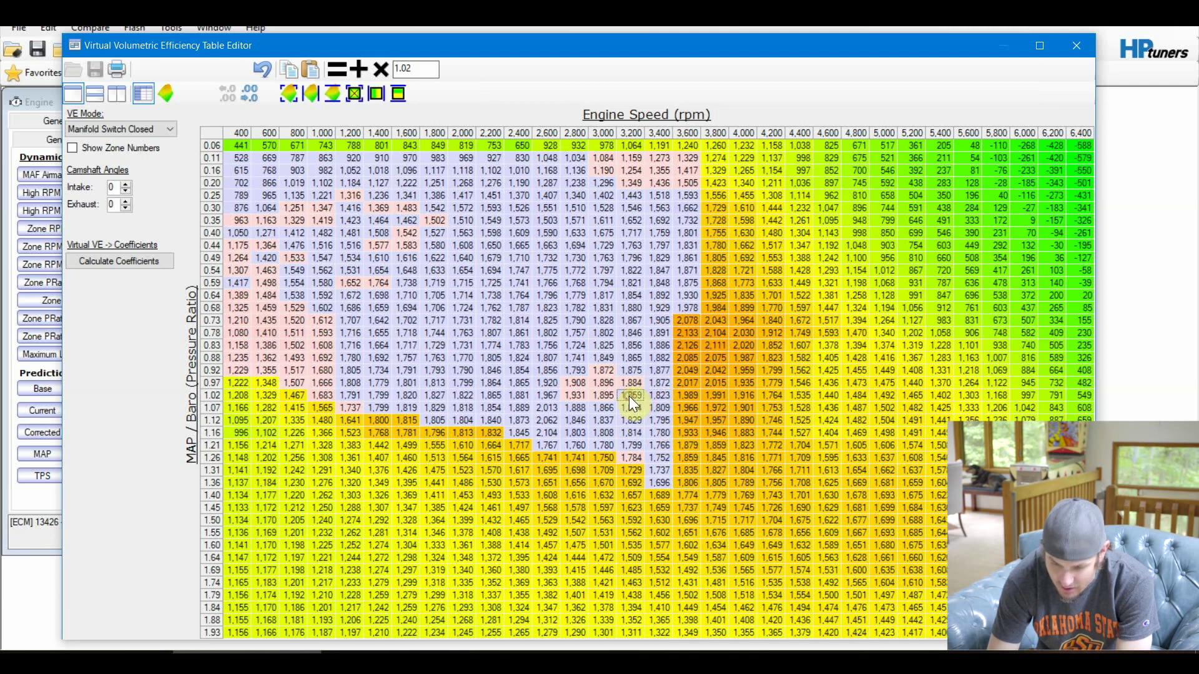
{"action": "left_click_drag", "start_coordinate": [629, 395], "coordinate": [684, 395]}
{"action": "left_click", "coordinate": [684, 395]}
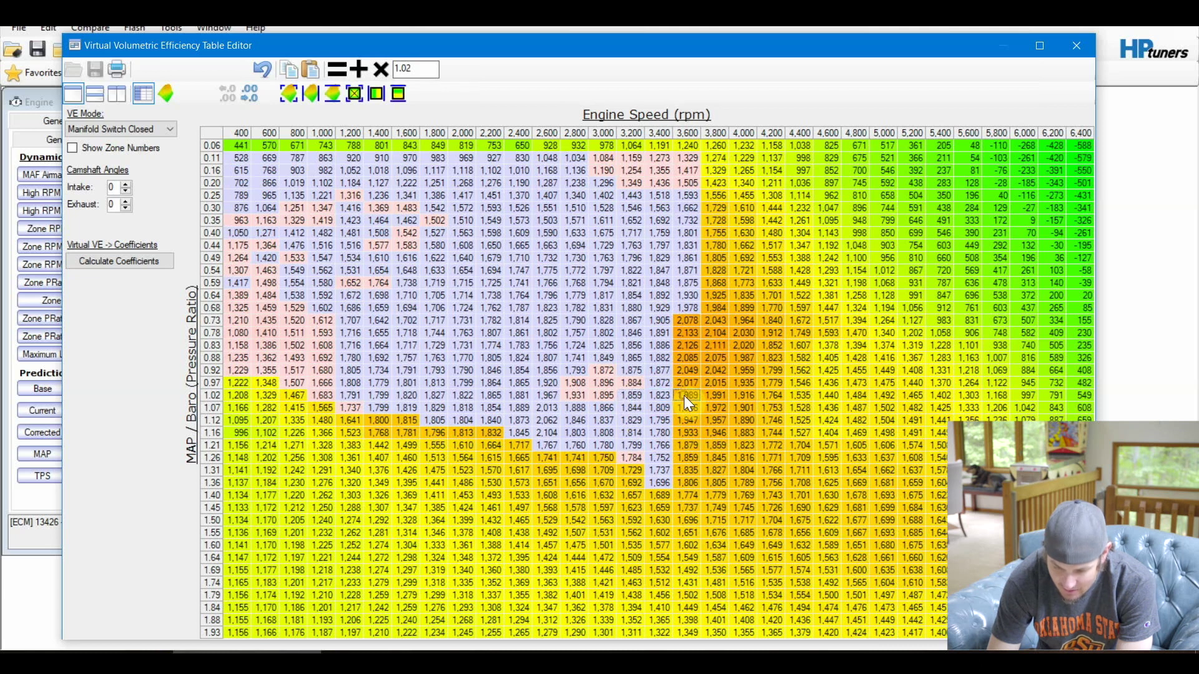
- Interpolate the 0.97 to 1.26 rows horizontally between 3,200 and 3,600 rpm
{"action": "left_click_drag", "start_coordinate": [632, 372], "coordinate": [671, 430]}
{"action": "left_click", "coordinate": [632, 384]}
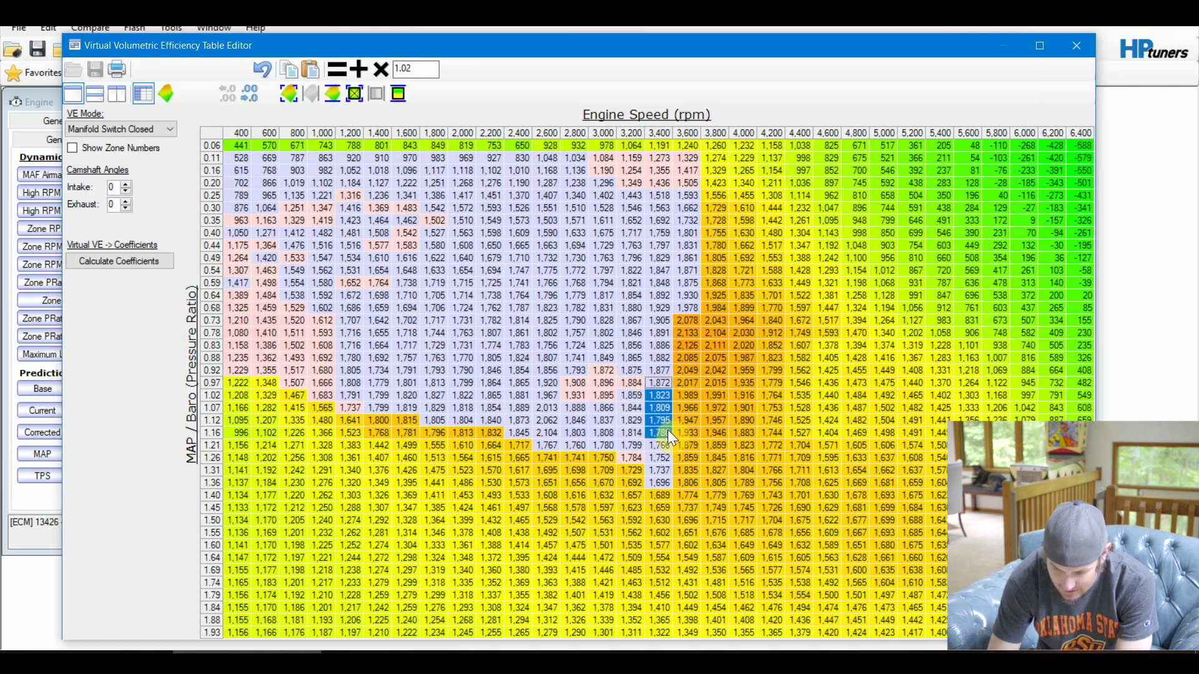
{"action": "left_click_drag", "start_coordinate": [666, 442], "coordinate": [664, 464]}
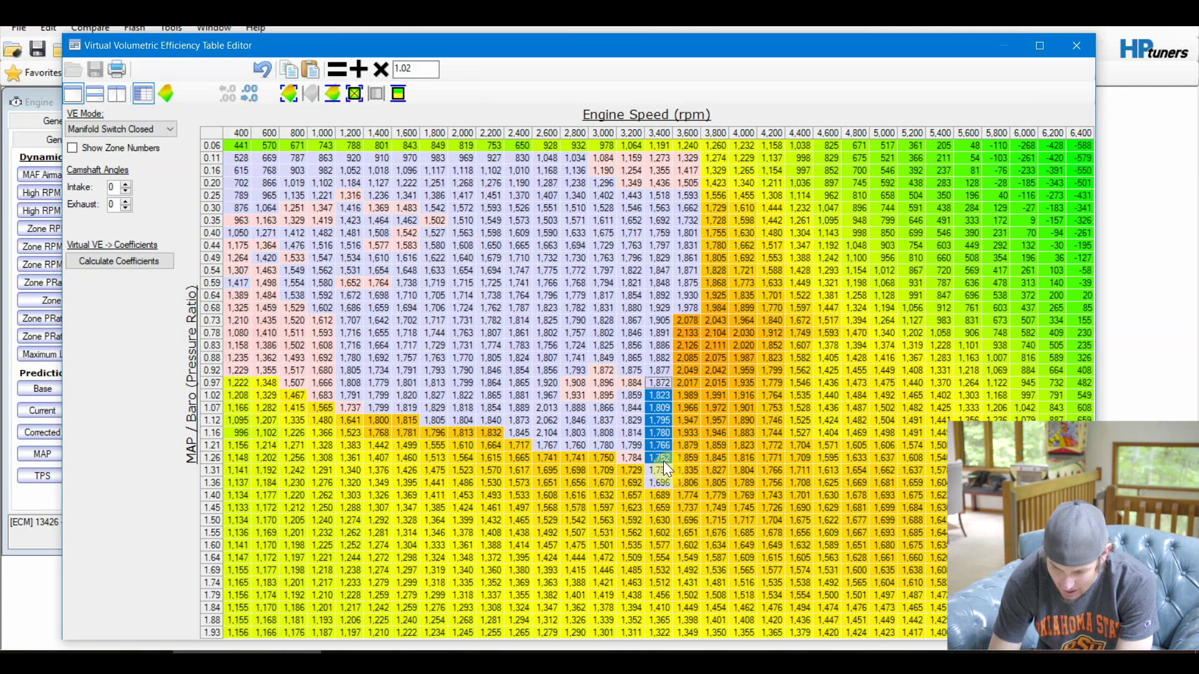
{"action": "left_click", "coordinate": [635, 382]}
{"action": "left_click_drag", "start_coordinate": [634, 380], "coordinate": [677, 458]}
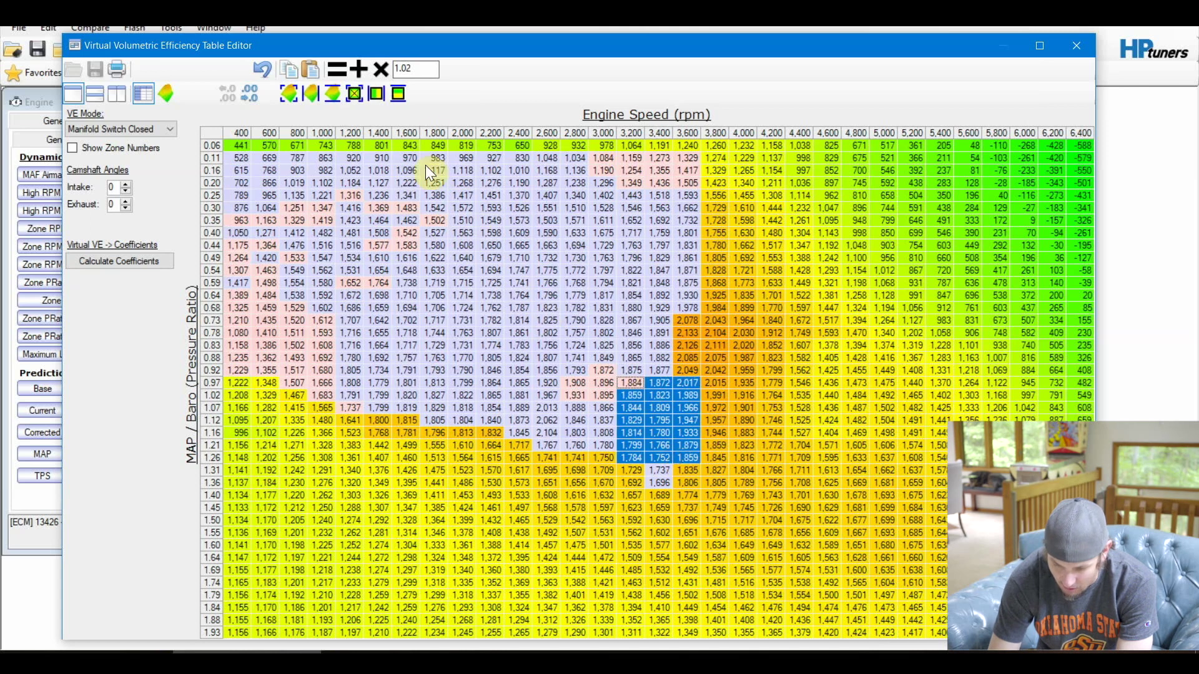
{"action": "left_click", "coordinate": [381, 92]}
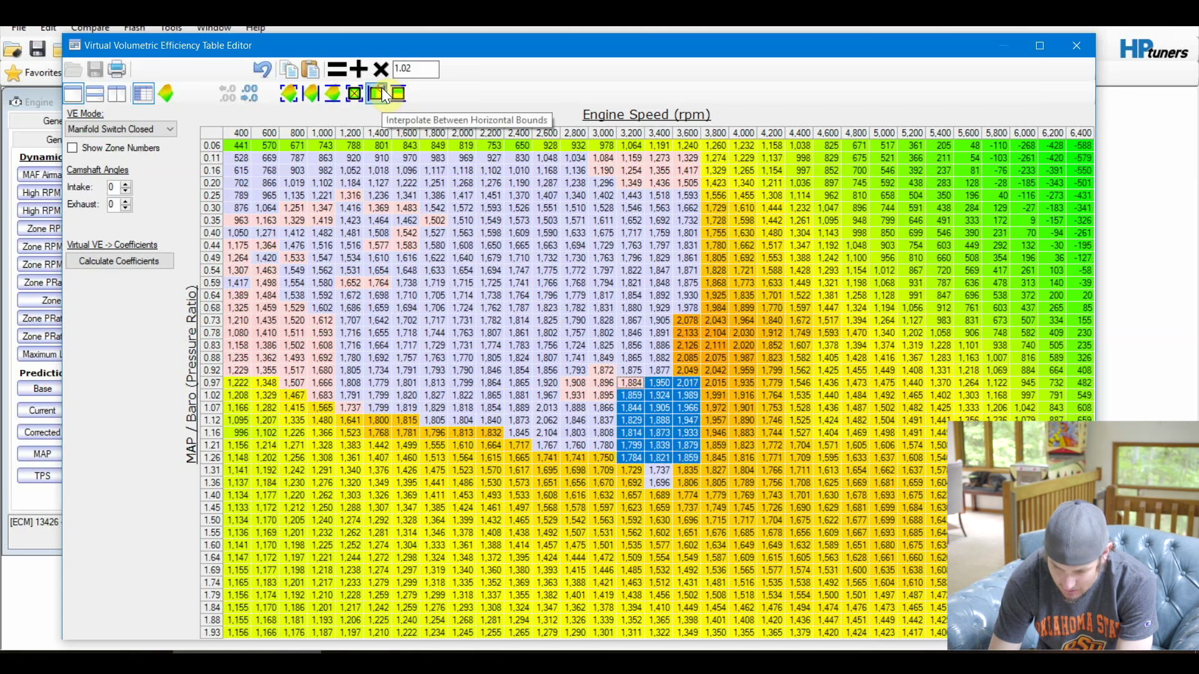
{"action": "left_click", "coordinate": [642, 403]}
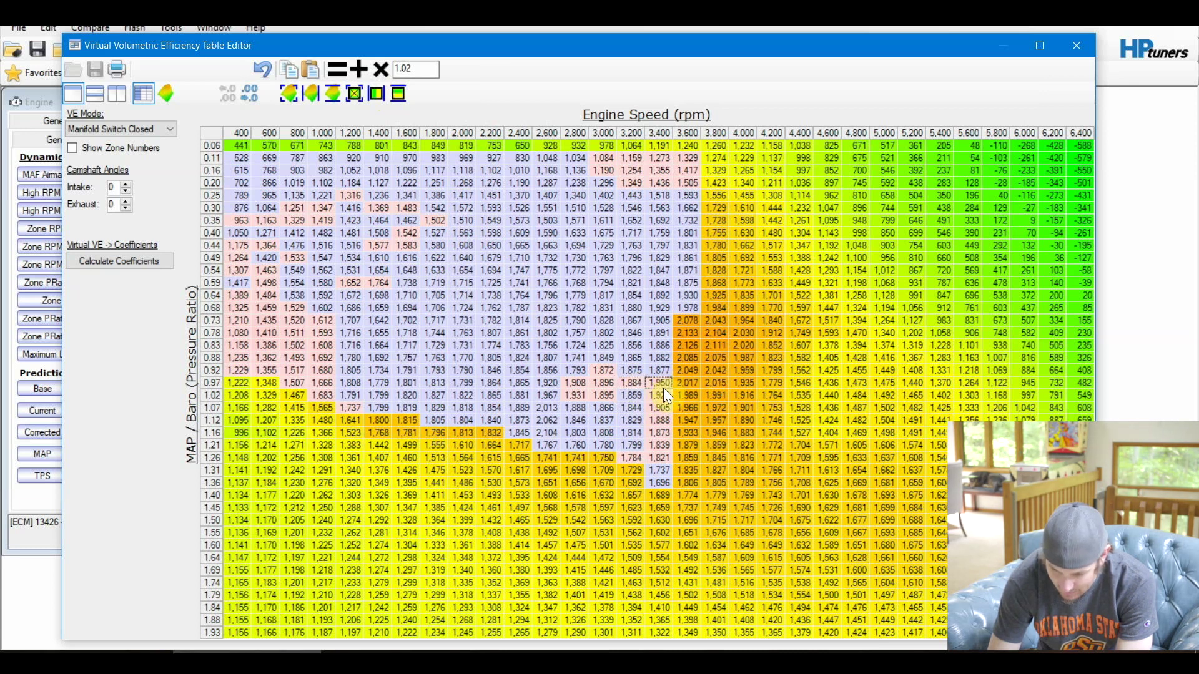
- Interpolate the 3,400 rpm column vertically between the 0.92 and 1.02 rows
{"action": "left_click_drag", "start_coordinate": [661, 368], "coordinate": [664, 398]}
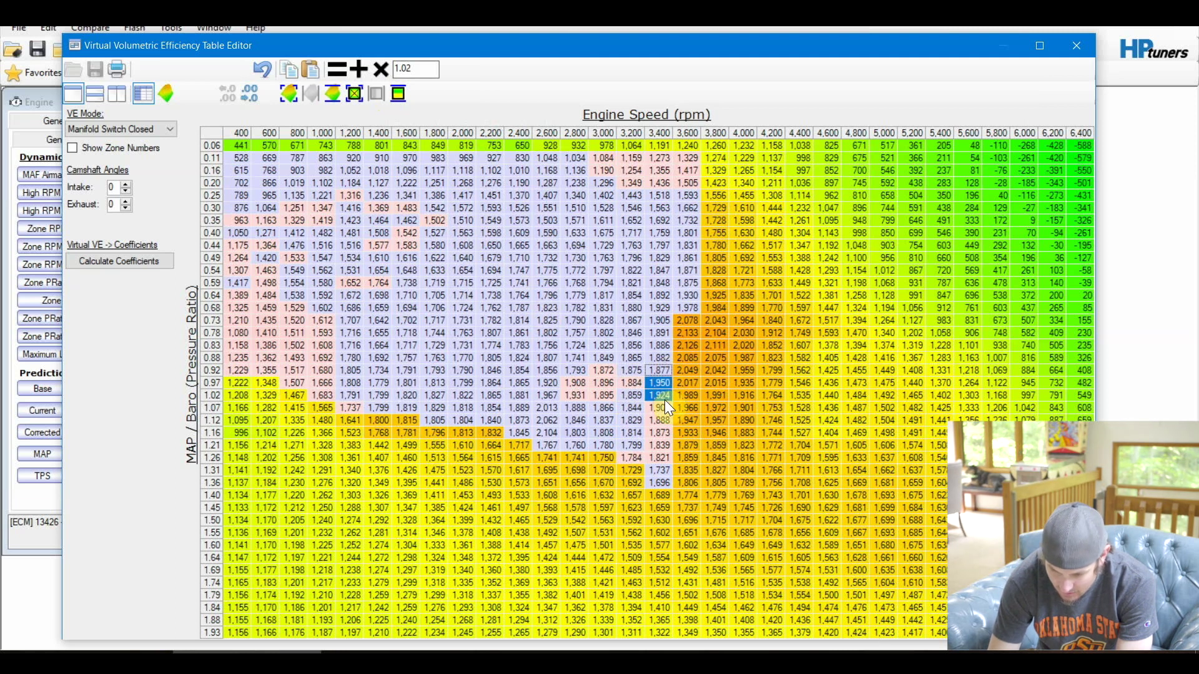
{"action": "left_click", "coordinate": [400, 94]}
{"action": "left_click", "coordinate": [628, 399]}
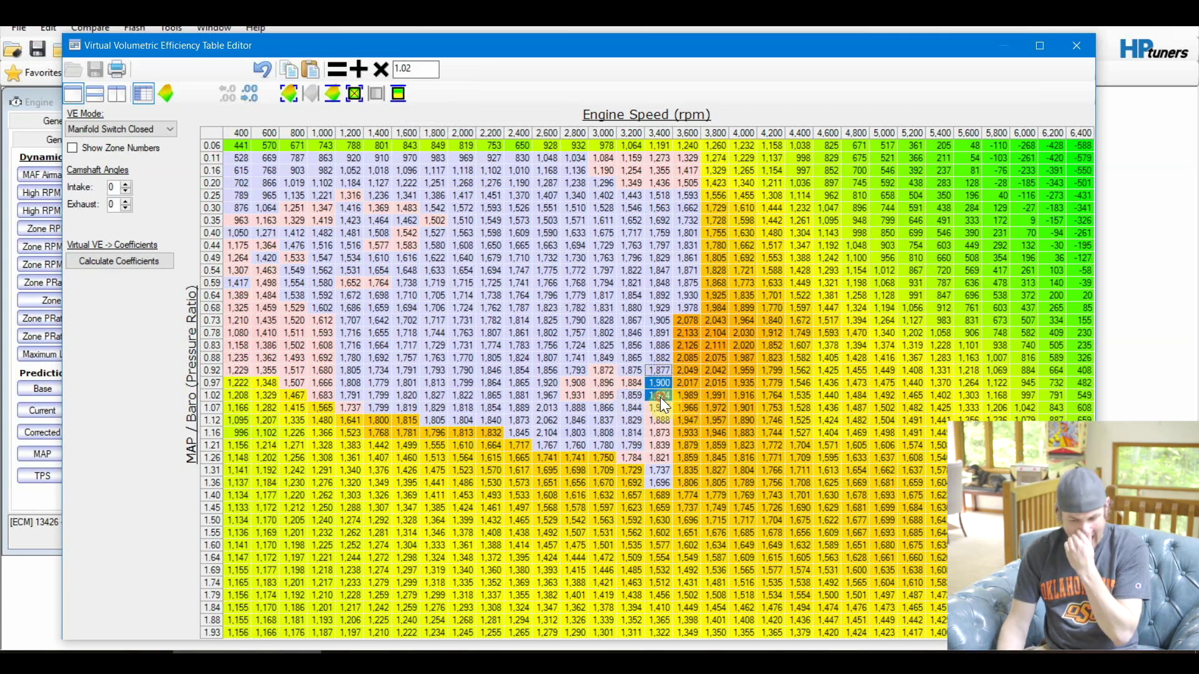
{"action": "left_click_drag", "start_coordinate": [635, 384], "coordinate": [685, 387]}
{"action": "left_click", "coordinate": [685, 386]}
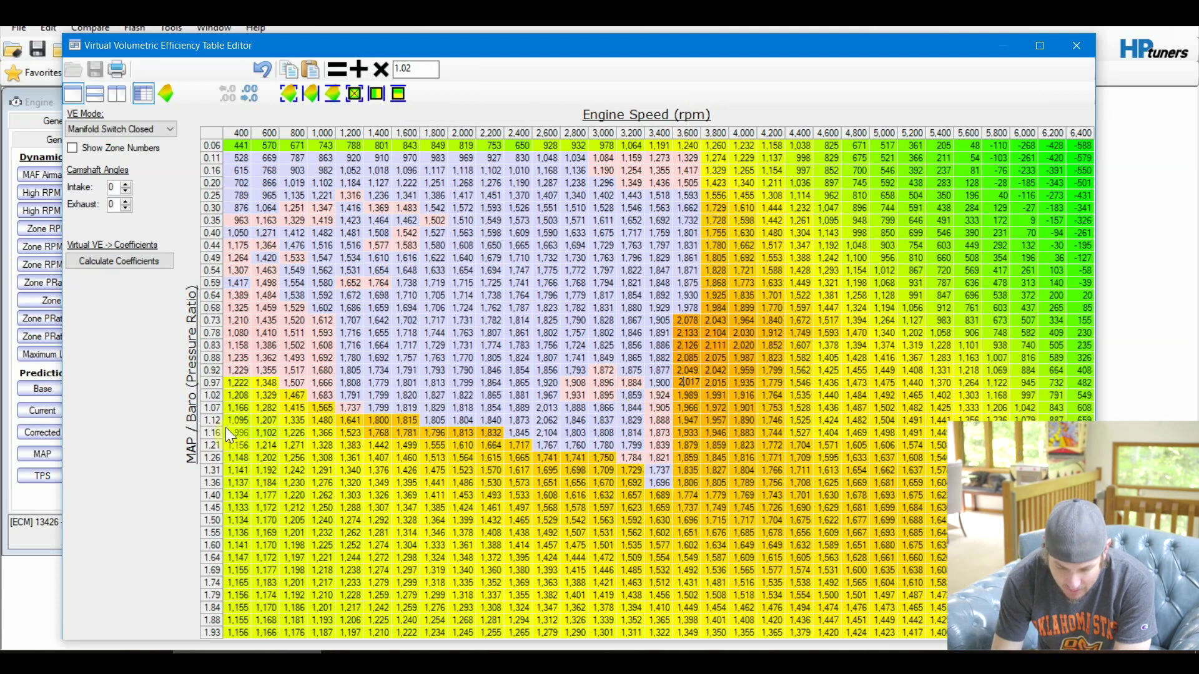
- Vertically interpolate the 1,400 to 2,200 rpm columns between rows 1.16 and 1.31, and the 1,600 to 2,200 rpm columns between rows 1.26 and 1.40
{"action": "left_click_drag", "start_coordinate": [388, 433], "coordinate": [481, 441]}
{"action": "left_click", "coordinate": [371, 444]}
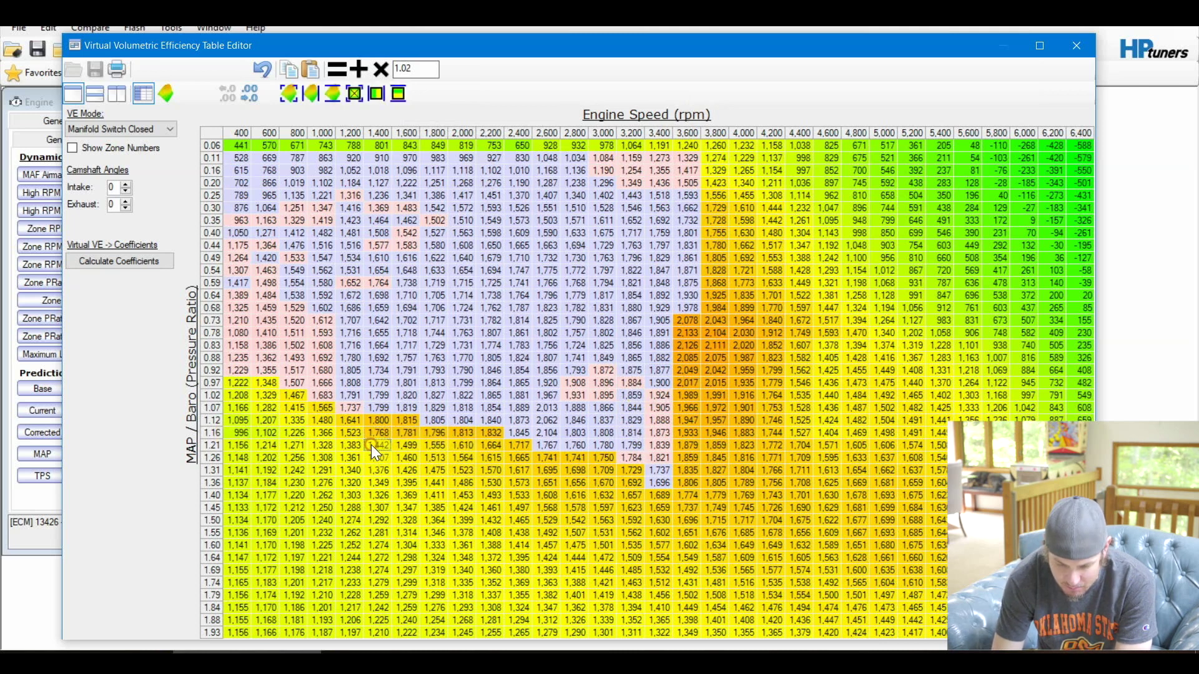
{"action": "left_click_drag", "start_coordinate": [374, 432], "coordinate": [493, 472]}
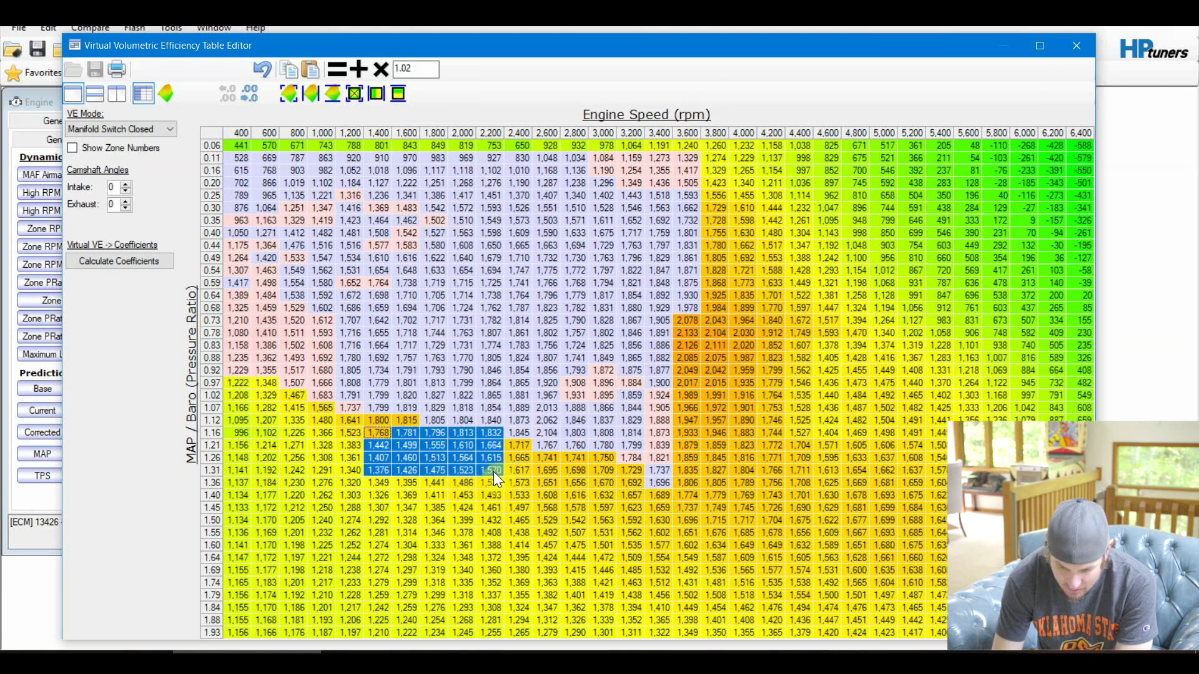
{"action": "left_click", "coordinate": [393, 100]}
{"action": "left_click_drag", "start_coordinate": [406, 458], "coordinate": [488, 493]}
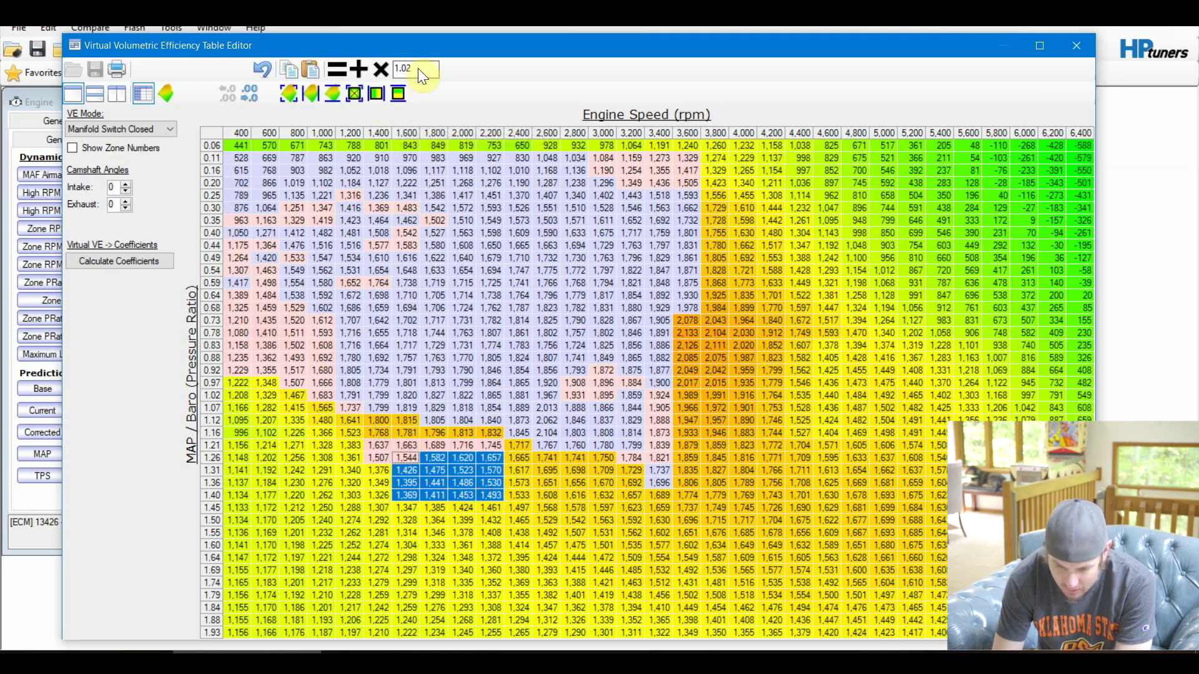
{"action": "left_click", "coordinate": [403, 95]}
- Interpolate the 1.21 row horizontally between 2,200 and 2,600 rpm, and the 2,400 to 3,000 rpm columns vertically between rows 1.21 and 1.45
{"action": "left_click_drag", "start_coordinate": [486, 445], "coordinate": [536, 447]}
{"action": "left_click", "coordinate": [381, 91]}
{"action": "left_click", "coordinate": [537, 481]}
{"action": "left_click_drag", "start_coordinate": [513, 444], "coordinate": [590, 504]}
{"action": "left_click", "coordinate": [395, 95]}
{"action": "left_click", "coordinate": [607, 473]}
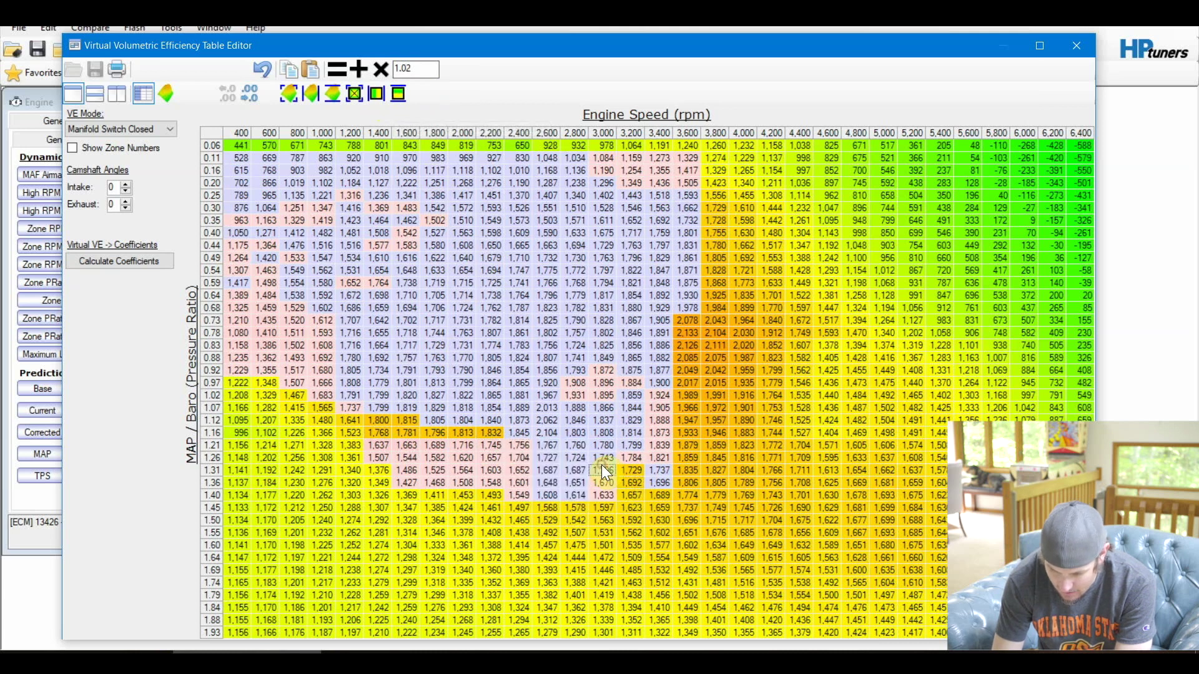
- Interpolate rows 1.31 and 1.36 horizontally between 3,000 and 3,400 rpm, and the 3,200 and 3,400 rpm columns vertically between rows 1.36 and 1.50
{"action": "left_click_drag", "start_coordinate": [601, 464], "coordinate": [650, 478]}
{"action": "left_click", "coordinate": [376, 94]}
{"action": "left_click", "coordinate": [670, 555]}
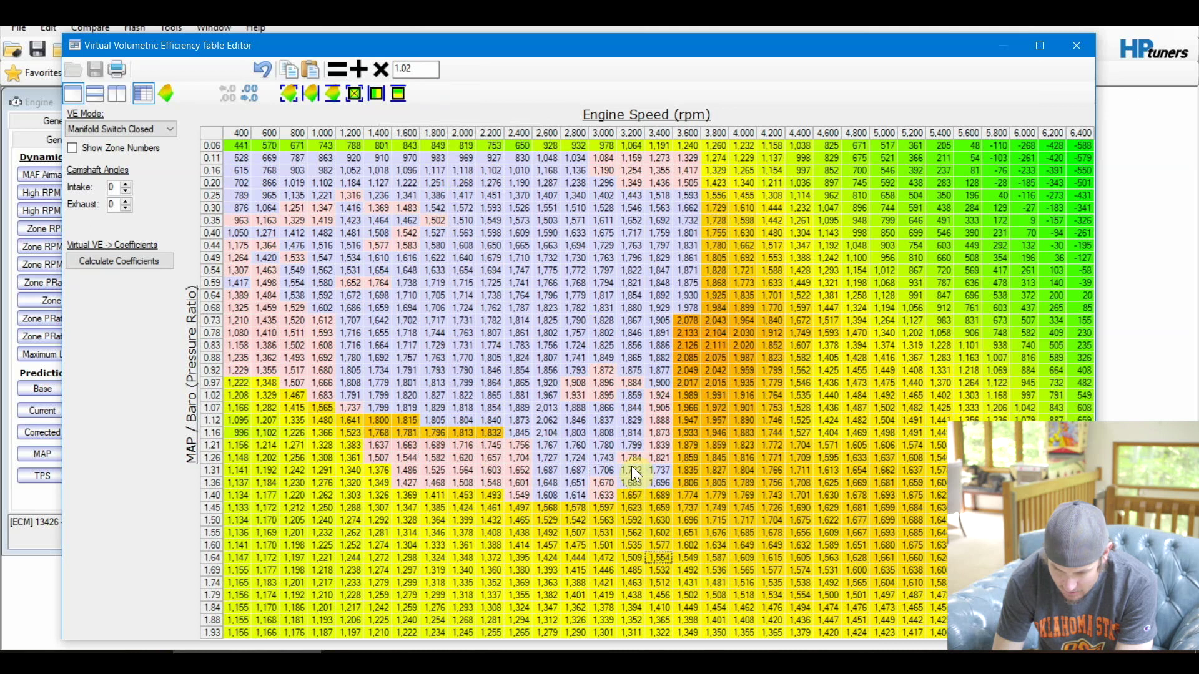
{"action": "left_click_drag", "start_coordinate": [630, 478], "coordinate": [658, 517]}
{"action": "left_click", "coordinate": [400, 92]}
{"action": "left_click", "coordinate": [437, 471]}
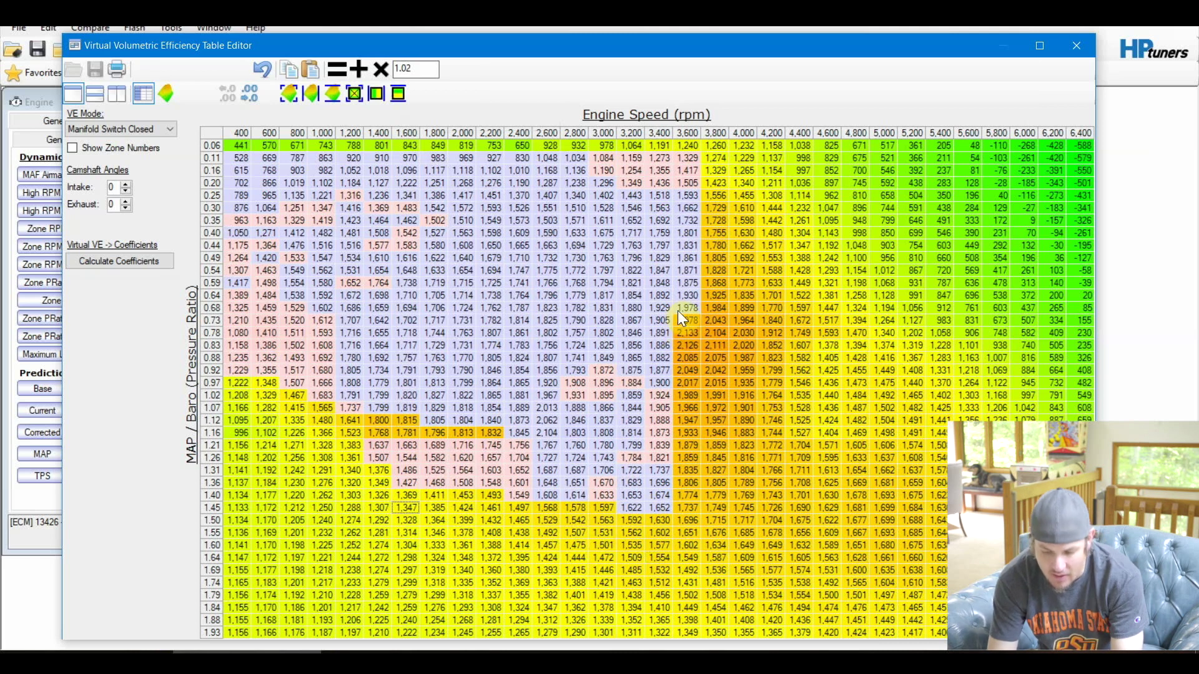
- Examine the region from 3,400 rpm upward below the 0.73 row, comparing the 3,400 and 3,600 rpm columns for their trend with pressure
{"action": "left_click_drag", "start_coordinate": [666, 318], "coordinate": [882, 516]}
{"action": "right_click", "coordinate": [881, 516]}
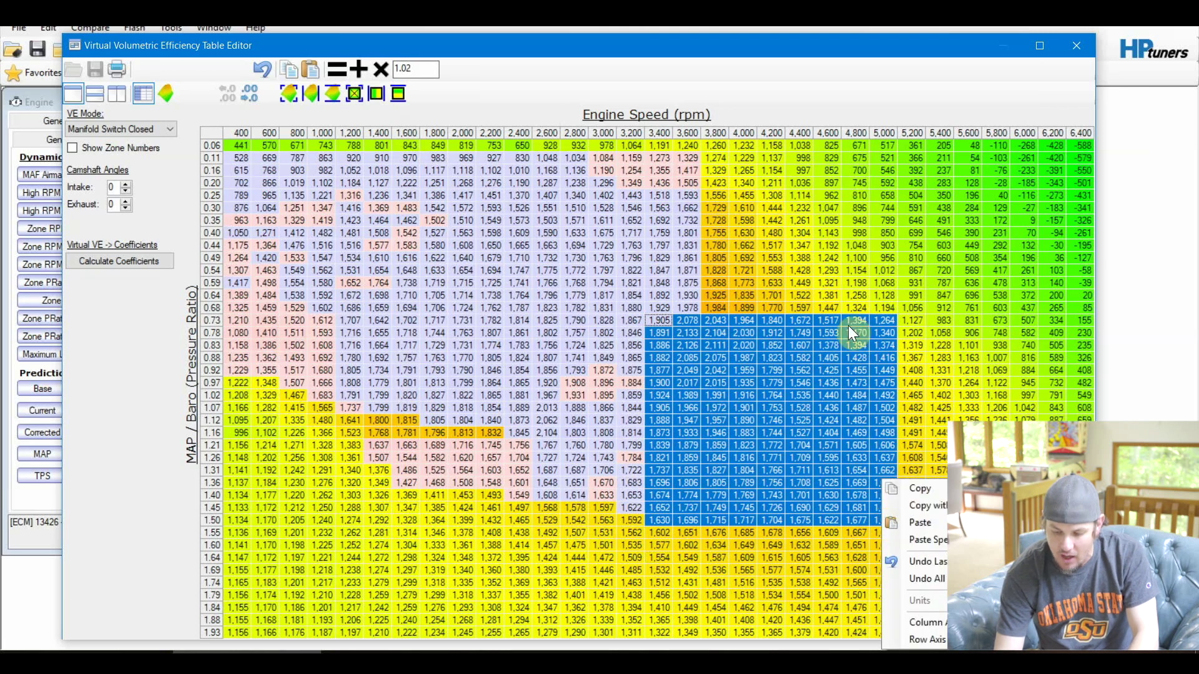
{"action": "left_click", "coordinate": [822, 297]}
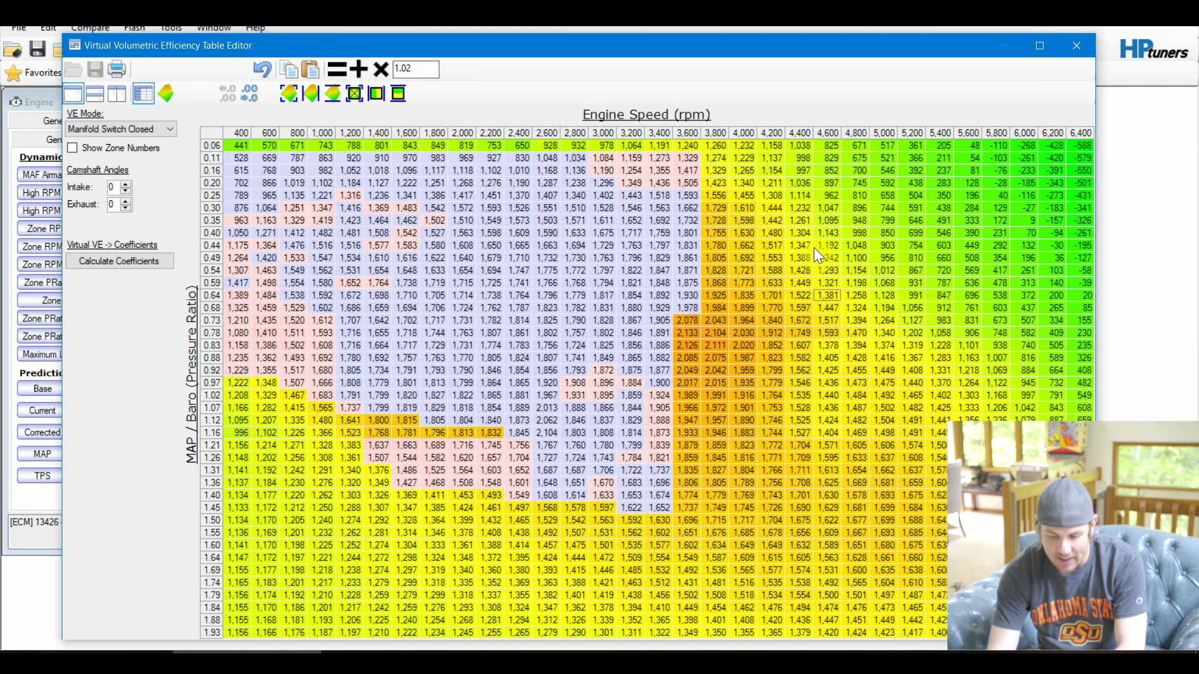
{"action": "left_click", "coordinate": [681, 325]}
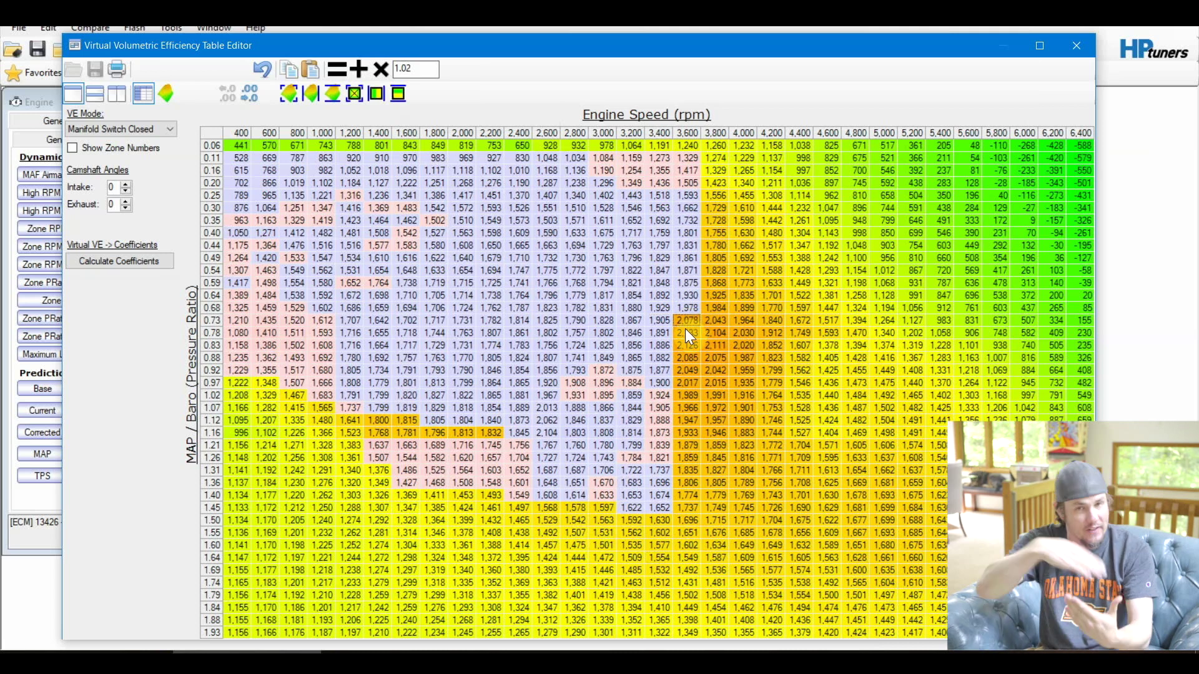
{"action": "left_click_drag", "start_coordinate": [667, 317], "coordinate": [661, 432]}
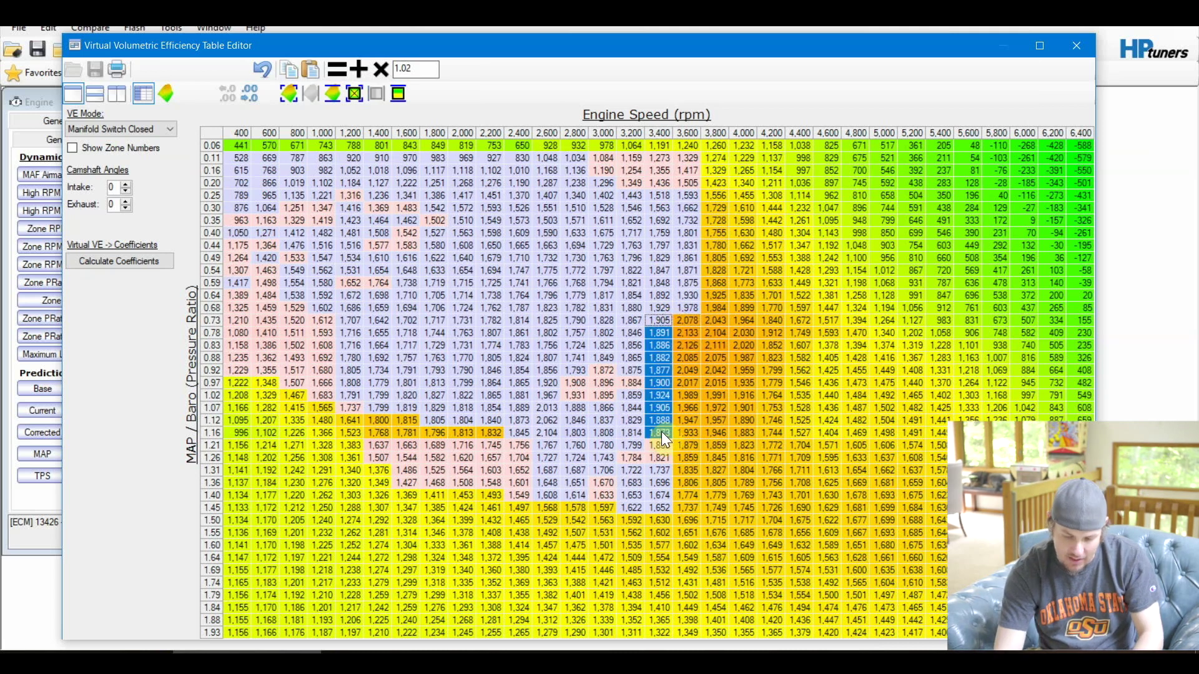
{"action": "left_click_drag", "start_coordinate": [688, 320], "coordinate": [684, 458]}
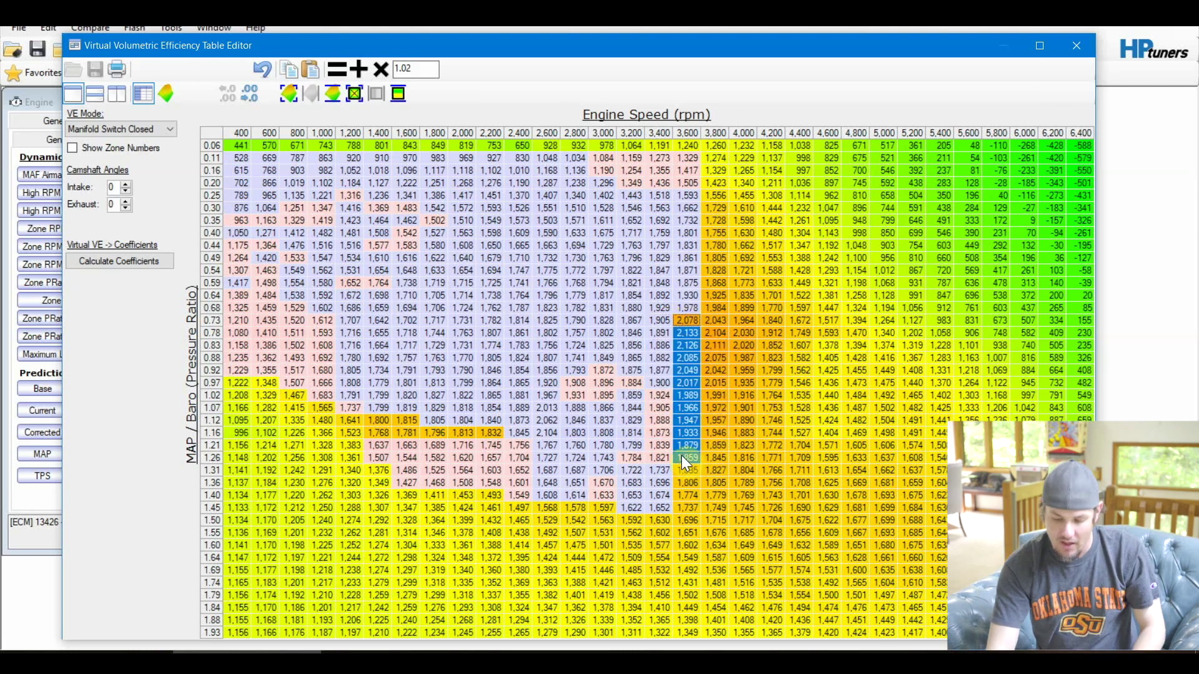
{"action": "left_click", "coordinate": [666, 324]}
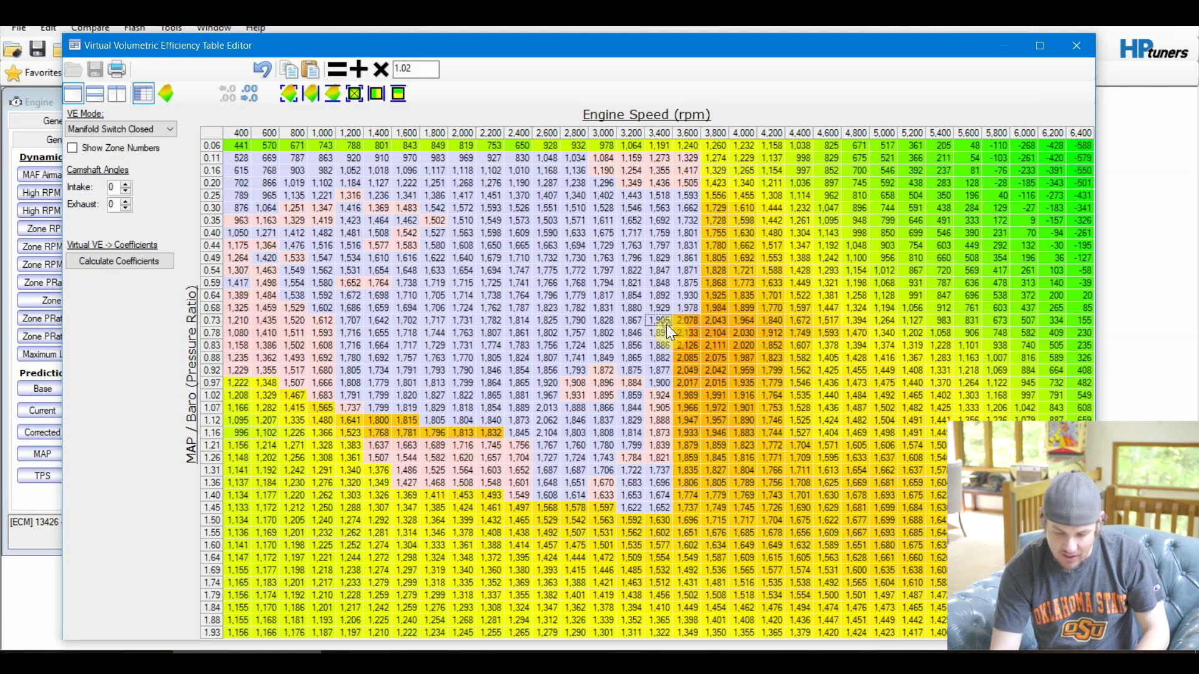
{"action": "left_click_drag", "start_coordinate": [667, 325], "coordinate": [661, 403]}
{"action": "left_click_drag", "start_coordinate": [692, 329], "coordinate": [690, 395]}
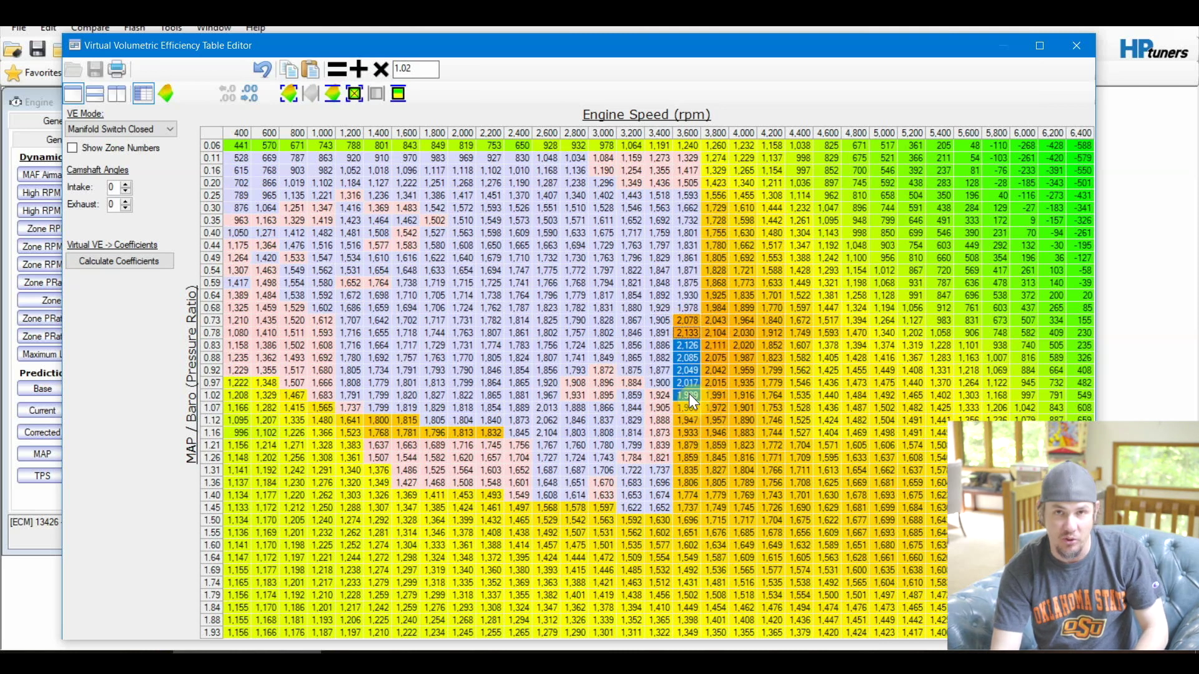
{"action": "left_click_drag", "start_coordinate": [663, 324], "coordinate": [654, 393]}
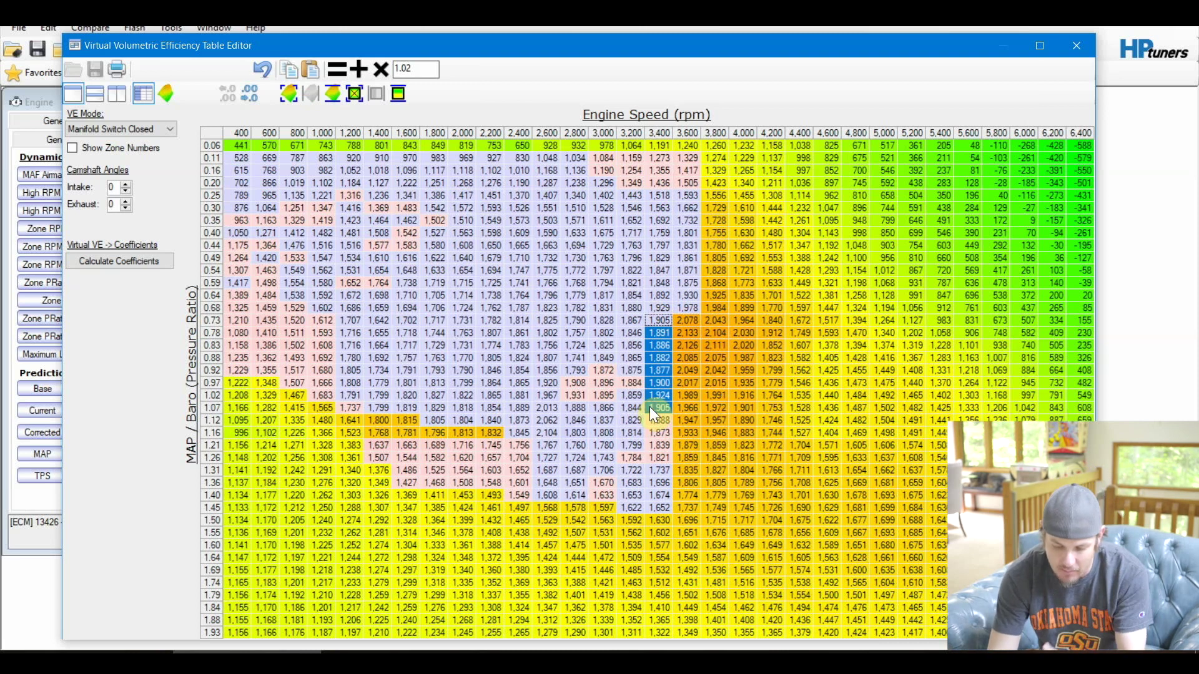
{"action": "left_click_drag", "start_coordinate": [692, 320], "coordinate": [693, 409]}
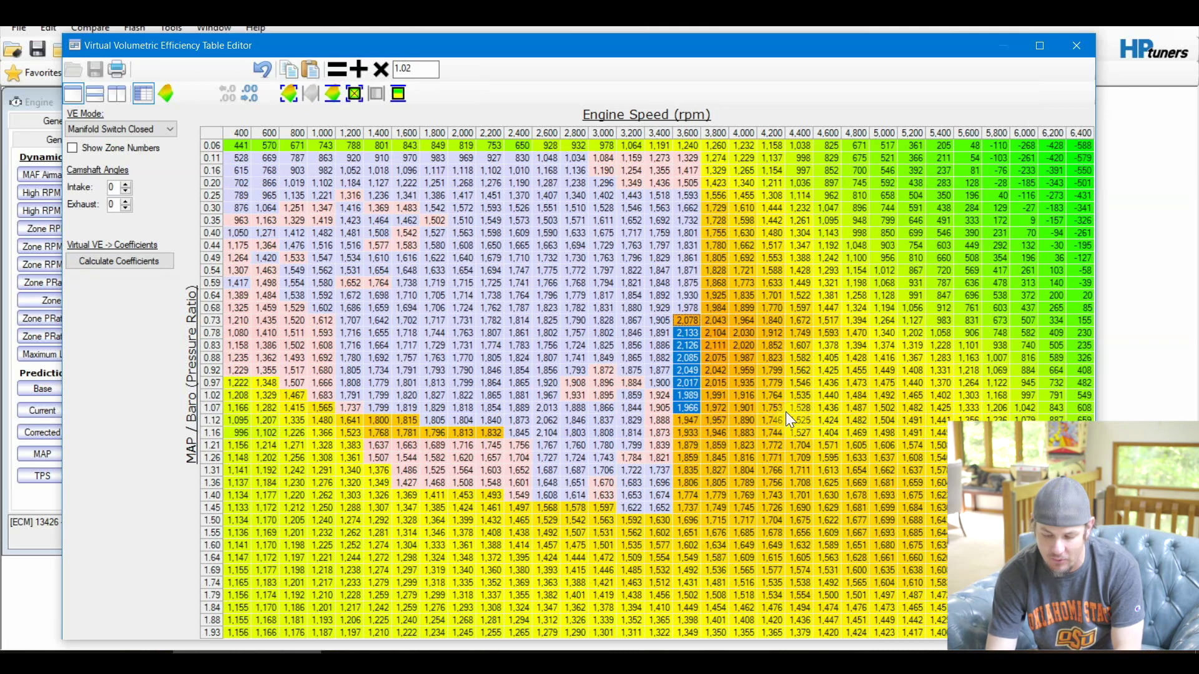
- Interpolate the 1.07 row horizontally between 4,200 and 5,400 rpm
{"action": "left_click_drag", "start_coordinate": [802, 344], "coordinate": [907, 431]}
{"action": "left_click", "coordinate": [903, 432]}
{"action": "left_click_drag", "start_coordinate": [798, 331], "coordinate": [930, 412]}
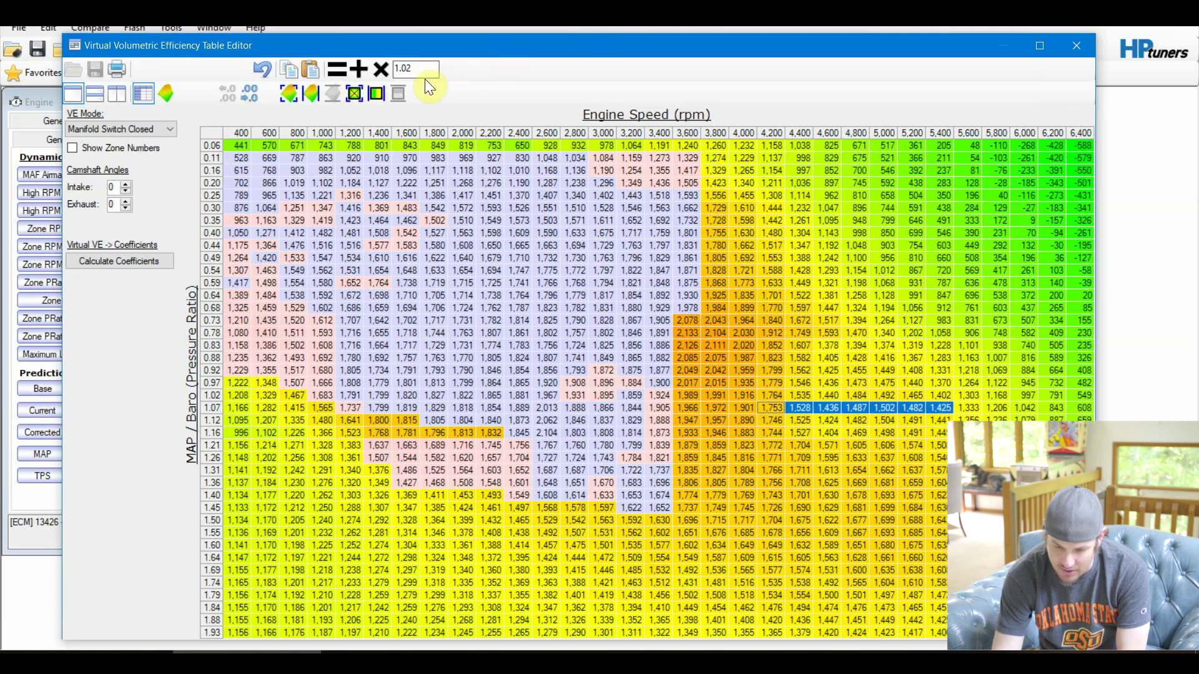
{"action": "left_click", "coordinate": [799, 408]}
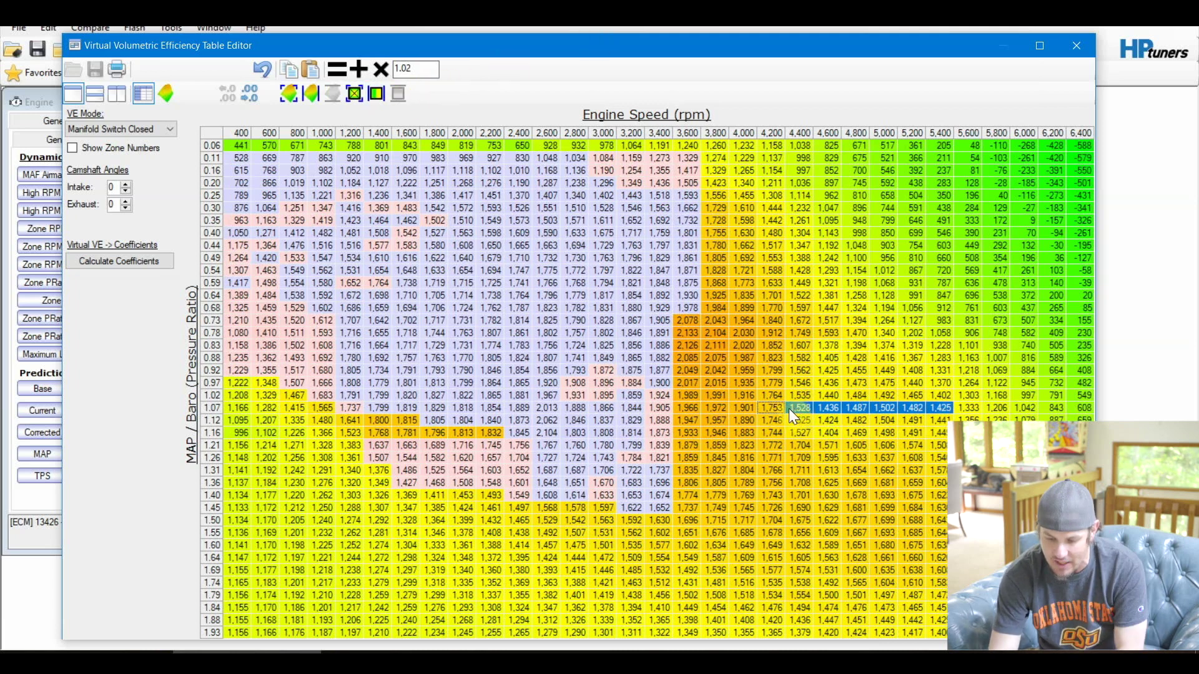
{"action": "left_click", "coordinate": [376, 95]}
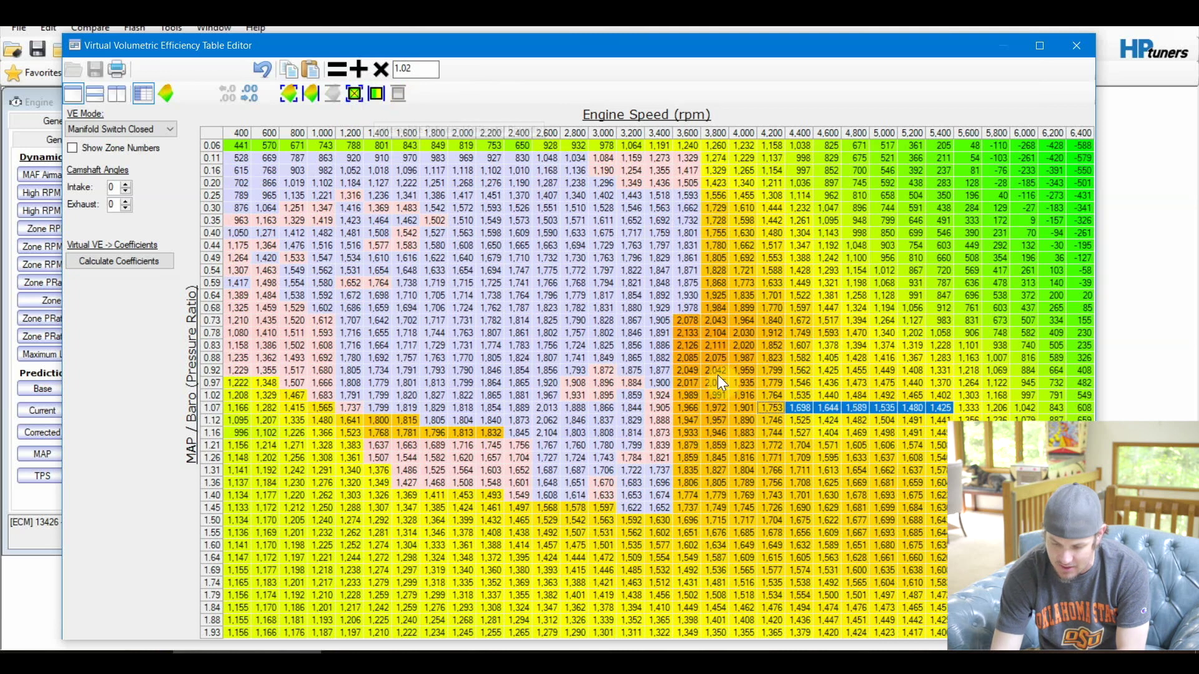
{"action": "left_click", "coordinate": [775, 407]}
- Interpolate the 4,400 to 5,200 rpm columns vertically between the 1.07 and 1.21 rows
{"action": "left_click_drag", "start_coordinate": [808, 406], "coordinate": [903, 450]}
{"action": "left_click", "coordinate": [398, 93]}
{"action": "left_click", "coordinate": [774, 398]}
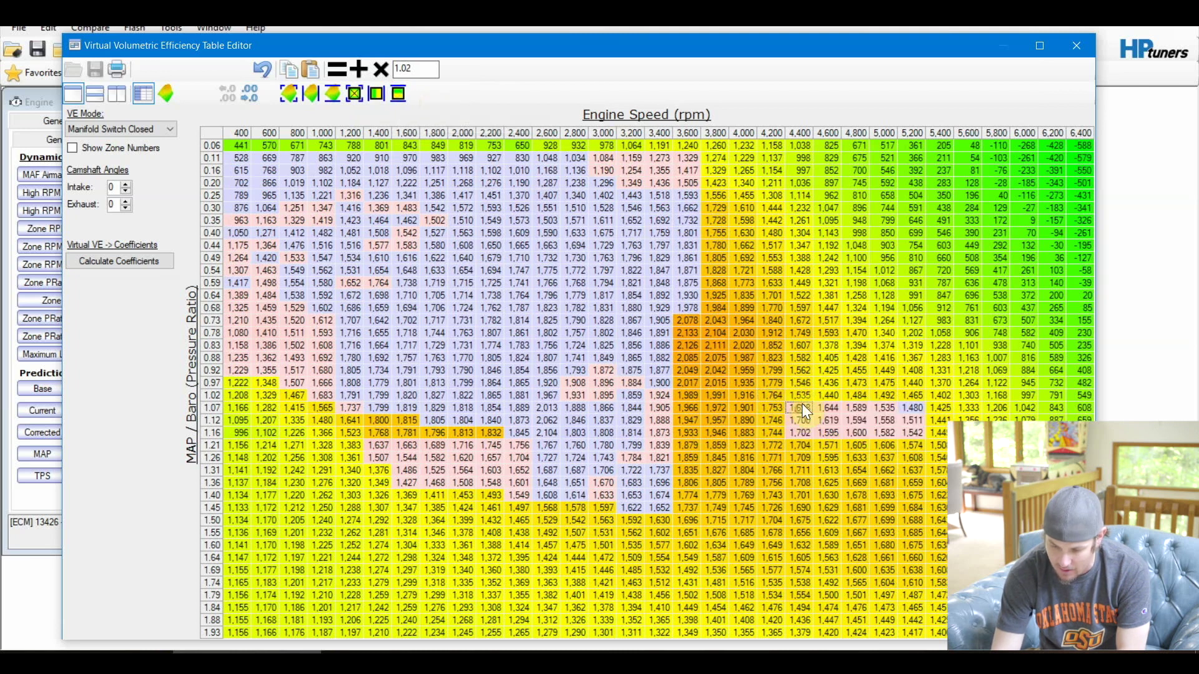
- Interpolate the 4,400 rpm column vertically between the 0.78 and 1.07 rows
{"action": "left_click", "coordinate": [829, 408]}
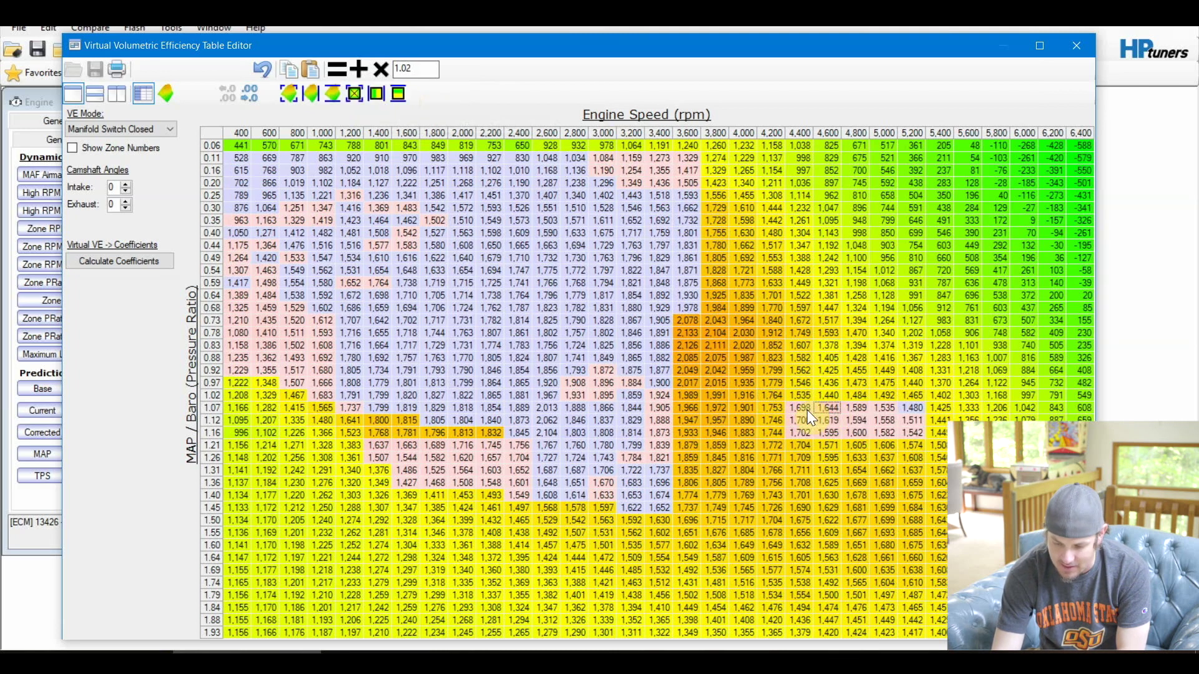
{"action": "left_click_drag", "start_coordinate": [797, 407], "coordinate": [842, 357]}
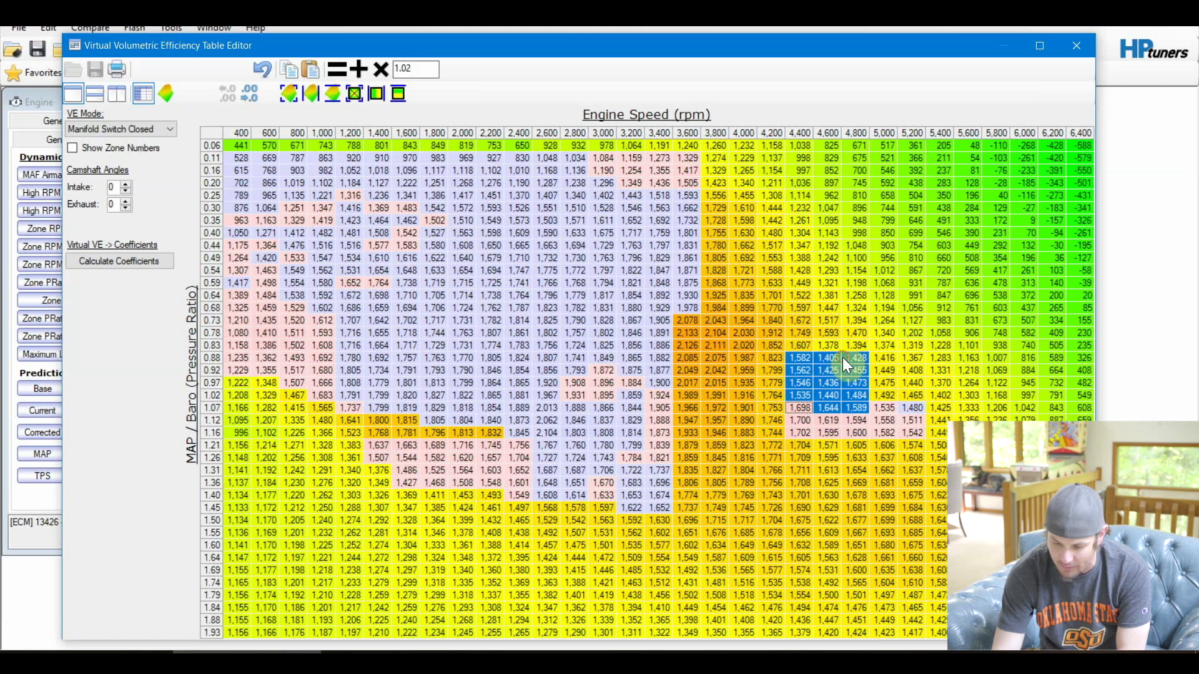
{"action": "left_click", "coordinate": [913, 407]}
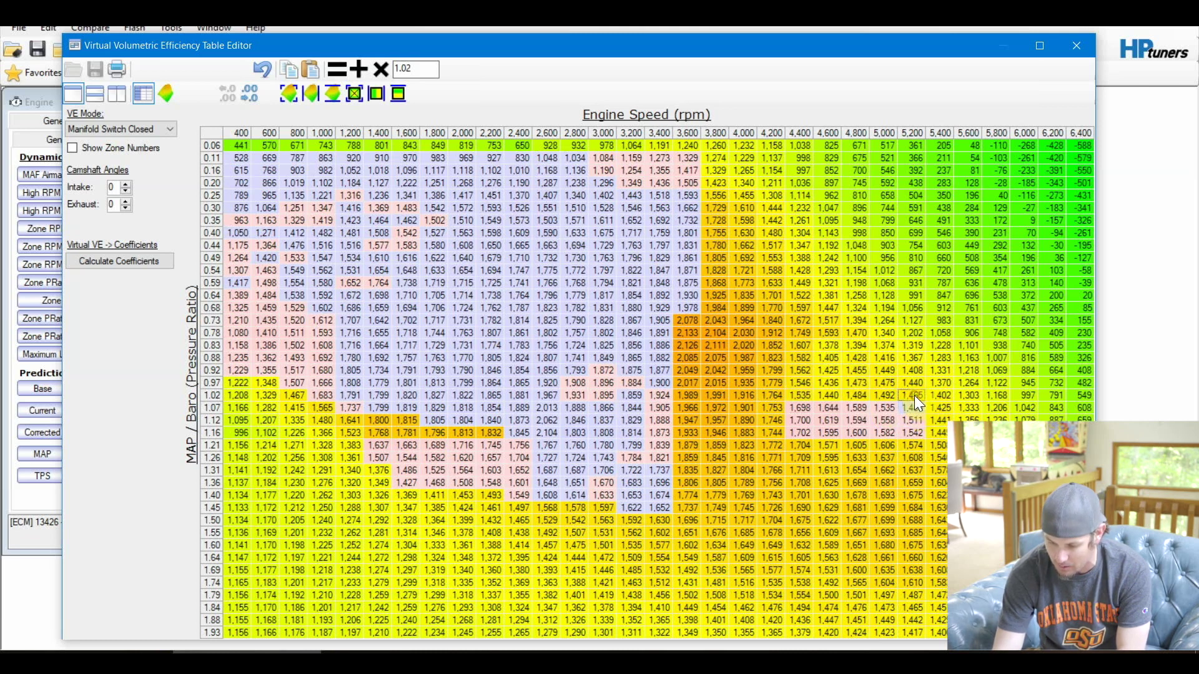
{"action": "left_click", "coordinate": [801, 408], "text": "ctrl"}
{"action": "left_click_drag", "start_coordinate": [799, 402], "coordinate": [808, 329]}
{"action": "left_click", "coordinate": [406, 95]}
- Interpolate the 4,600 and 4,800 rpm columns vertically between the 0.78 and 1.07 rows
{"action": "left_click", "coordinate": [844, 359]}
{"action": "left_click_drag", "start_coordinate": [825, 332], "coordinate": [862, 411]}
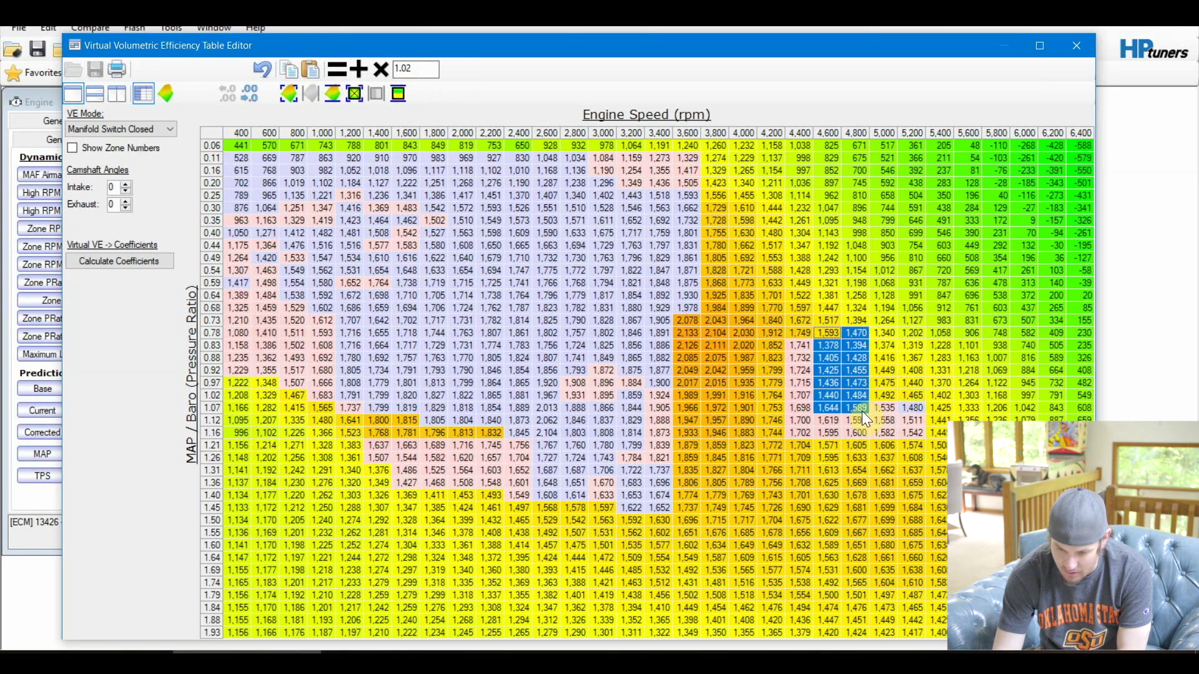
{"action": "left_click", "coordinate": [401, 94]}
{"action": "left_click", "coordinate": [932, 410]}
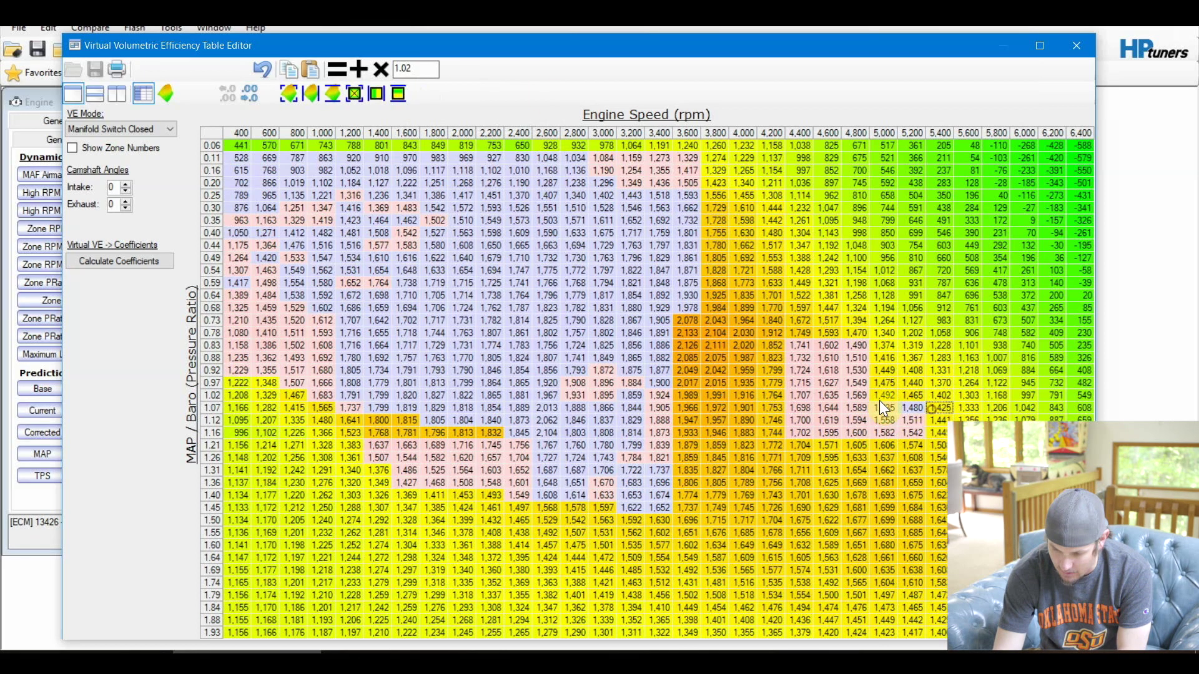
- Interpolate the 4,800 to 5,200 rpm columns vertically between the 0.92 and 1.02 rows
{"action": "left_click_drag", "start_coordinate": [854, 395], "coordinate": [971, 373]}
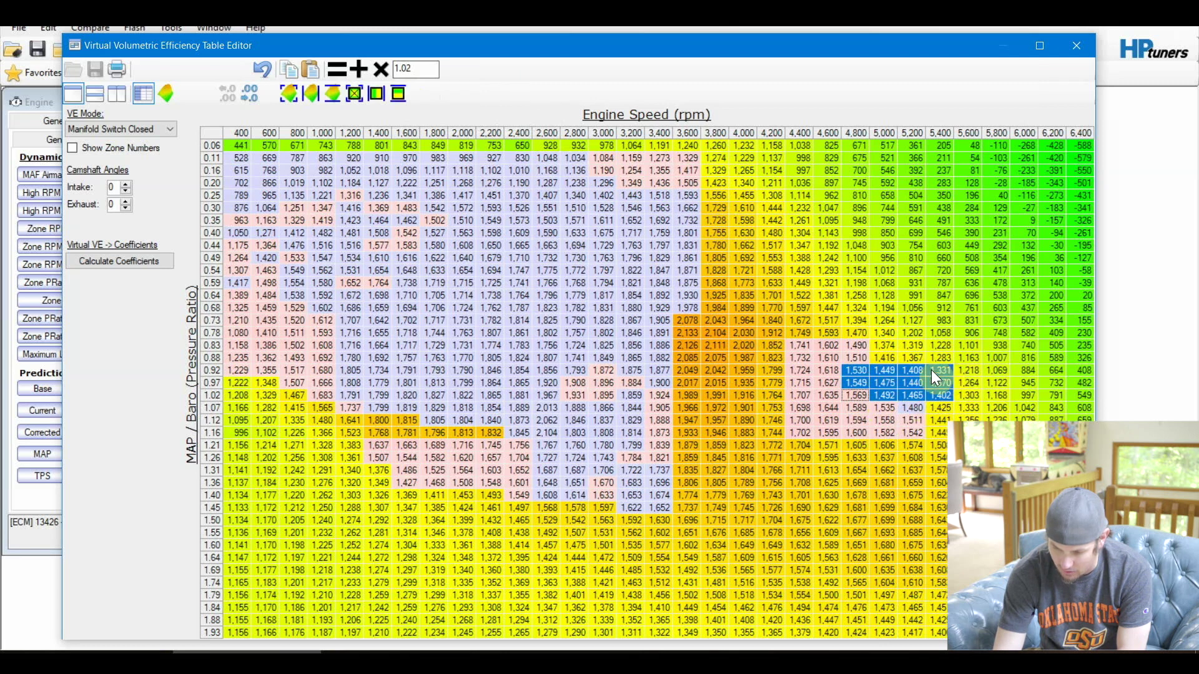
{"action": "left_click", "coordinate": [398, 94]}
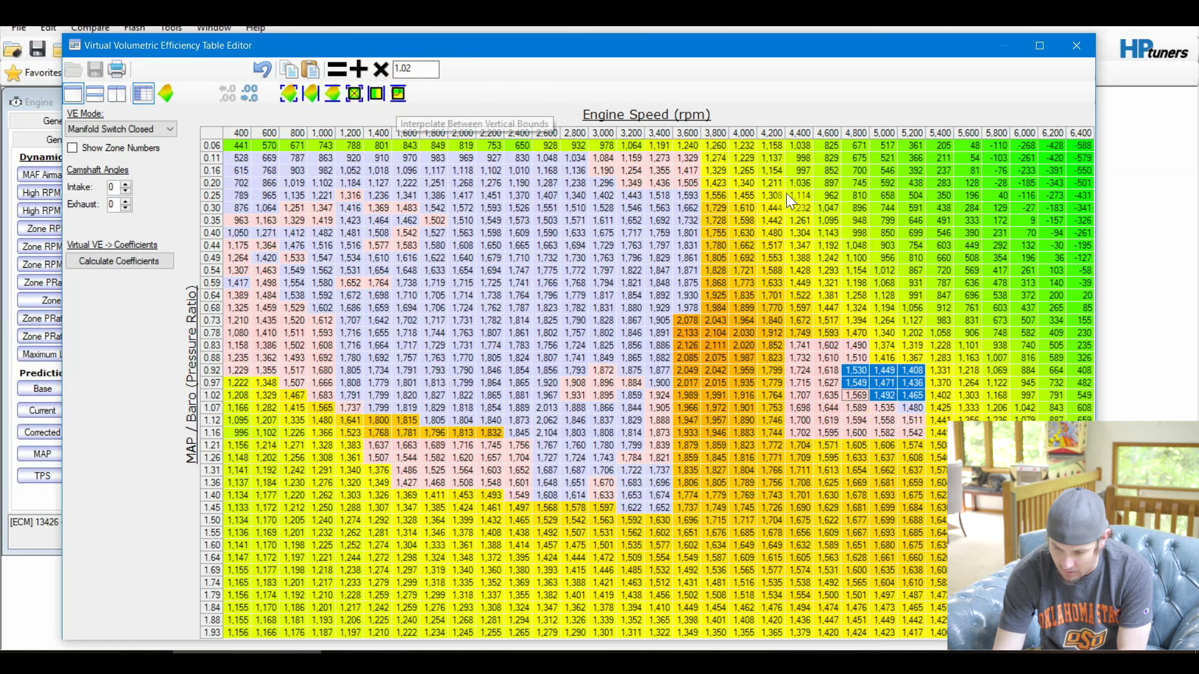
{"action": "left_click", "coordinate": [824, 365]}
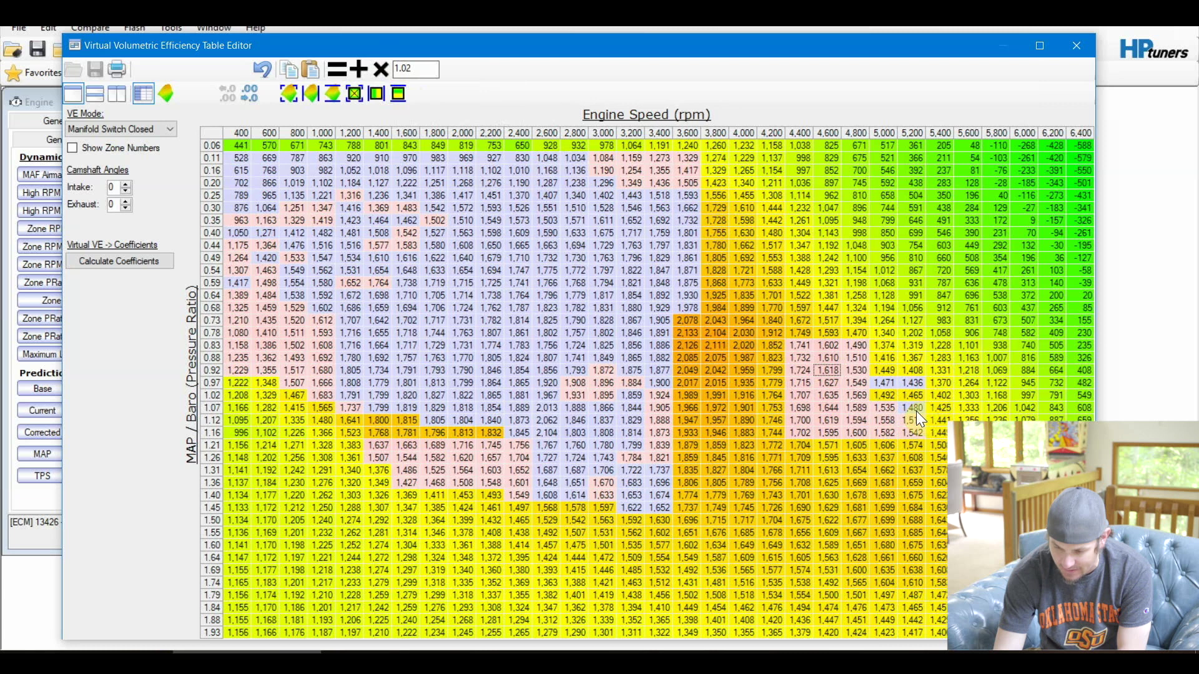
{"action": "left_click_drag", "start_coordinate": [860, 395], "coordinate": [912, 393]}
{"action": "left_click", "coordinate": [911, 393]}
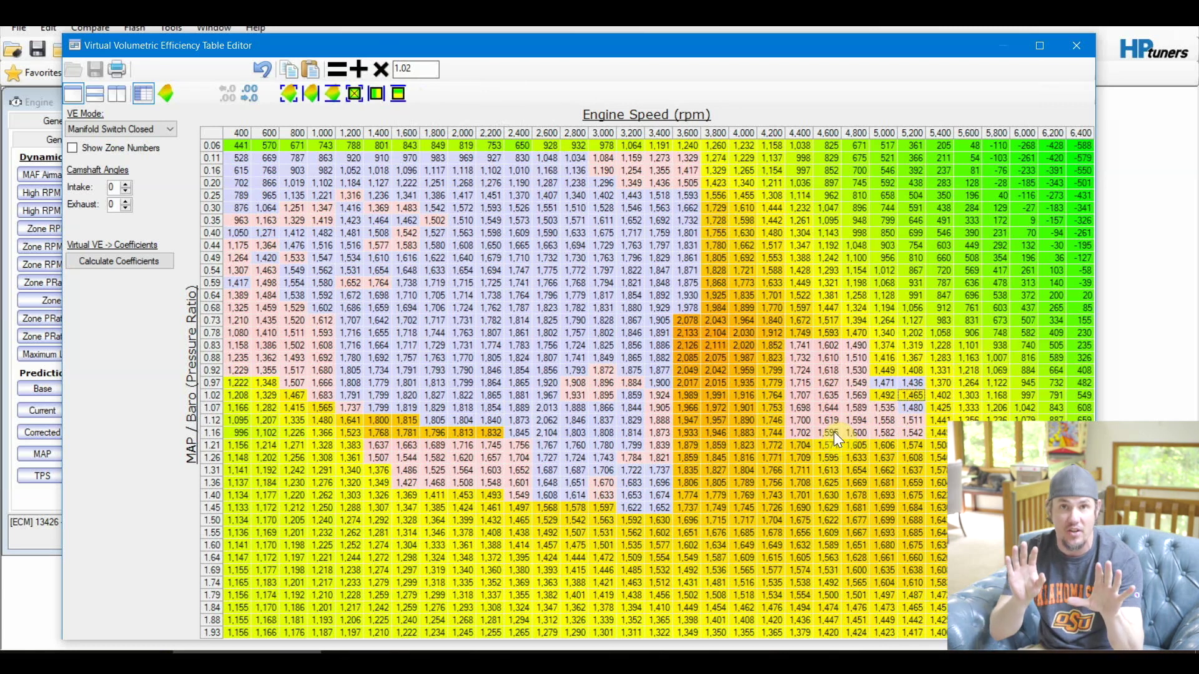
{"action": "left_click", "coordinate": [716, 483]}
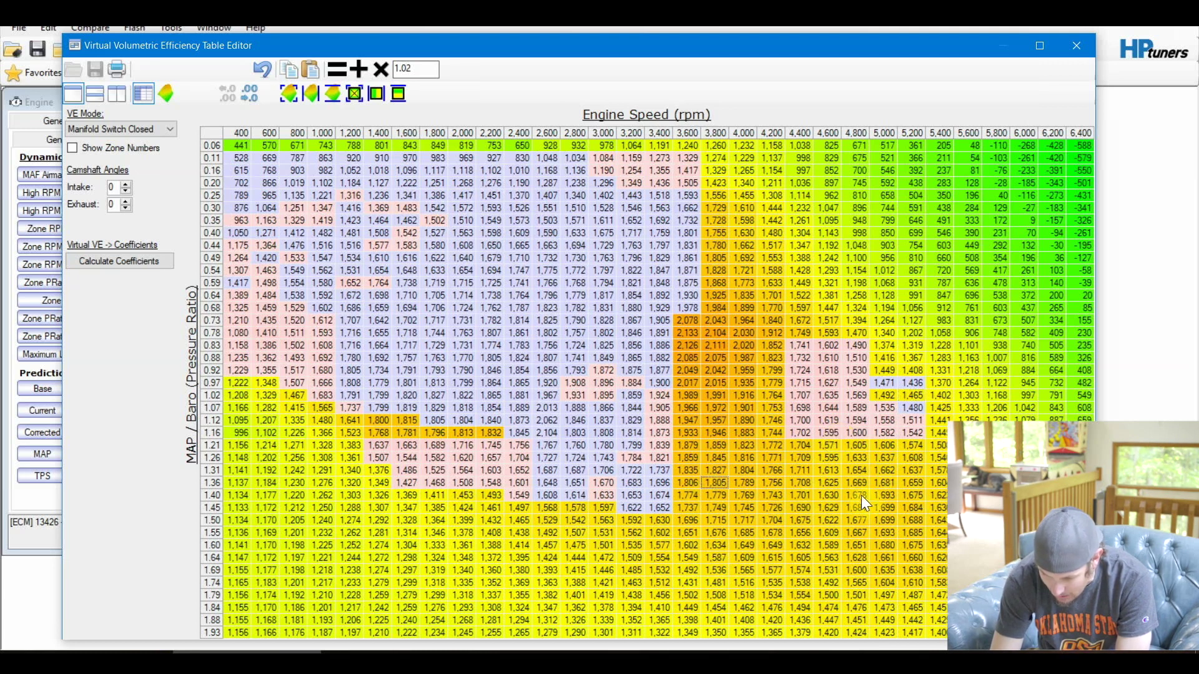
- Interpolate the 1.21 to 1.50 rows horizontally between 4,200 and 4,800 rpm
{"action": "left_click_drag", "start_coordinate": [777, 443], "coordinate": [862, 513]}
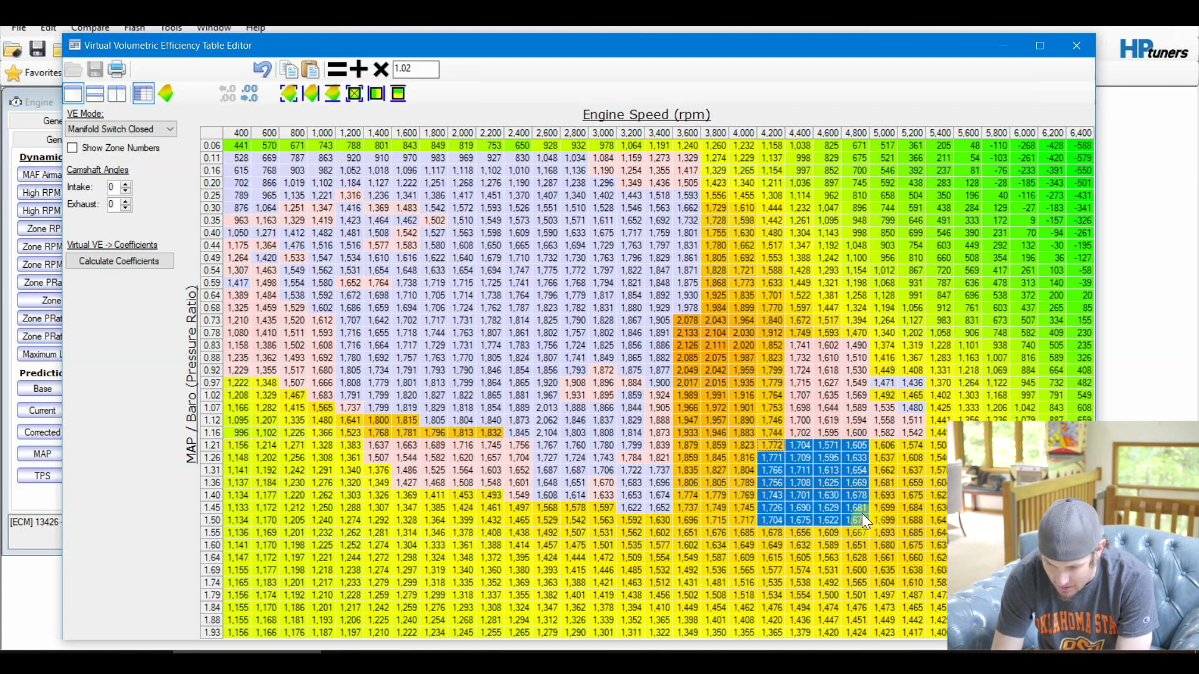
{"action": "left_click", "coordinate": [377, 93]}
{"action": "left_click", "coordinate": [774, 470]}
{"action": "left_click", "coordinate": [812, 496]}
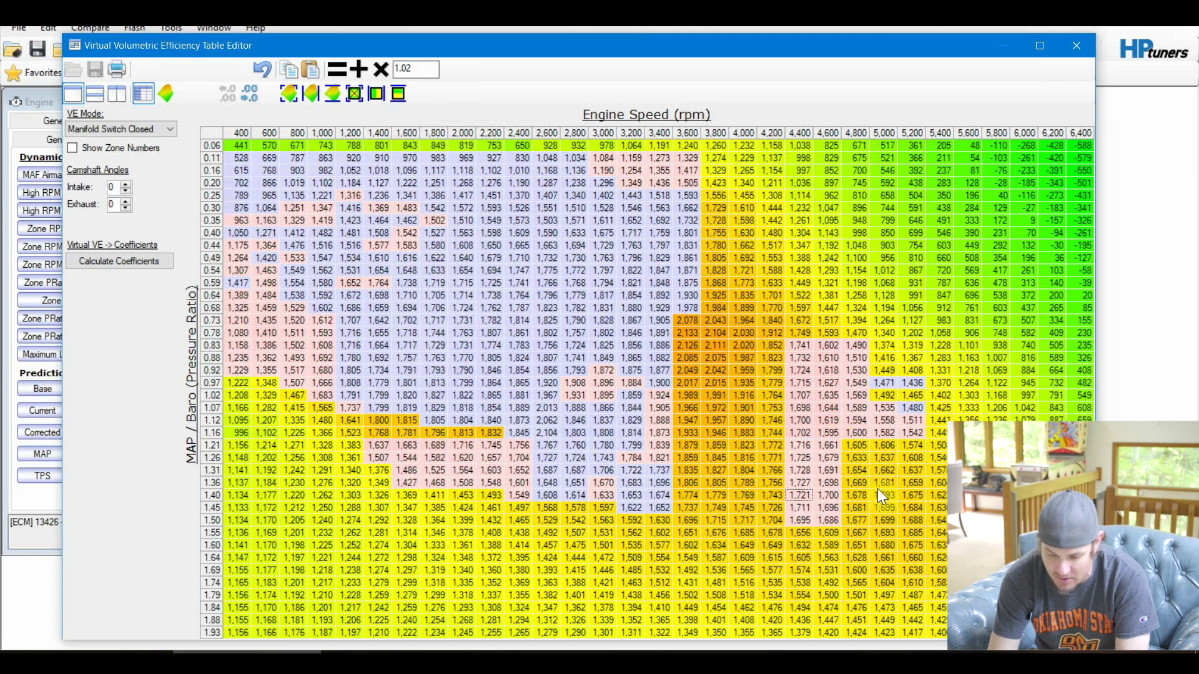
{"action": "left_click", "coordinate": [811, 473]}
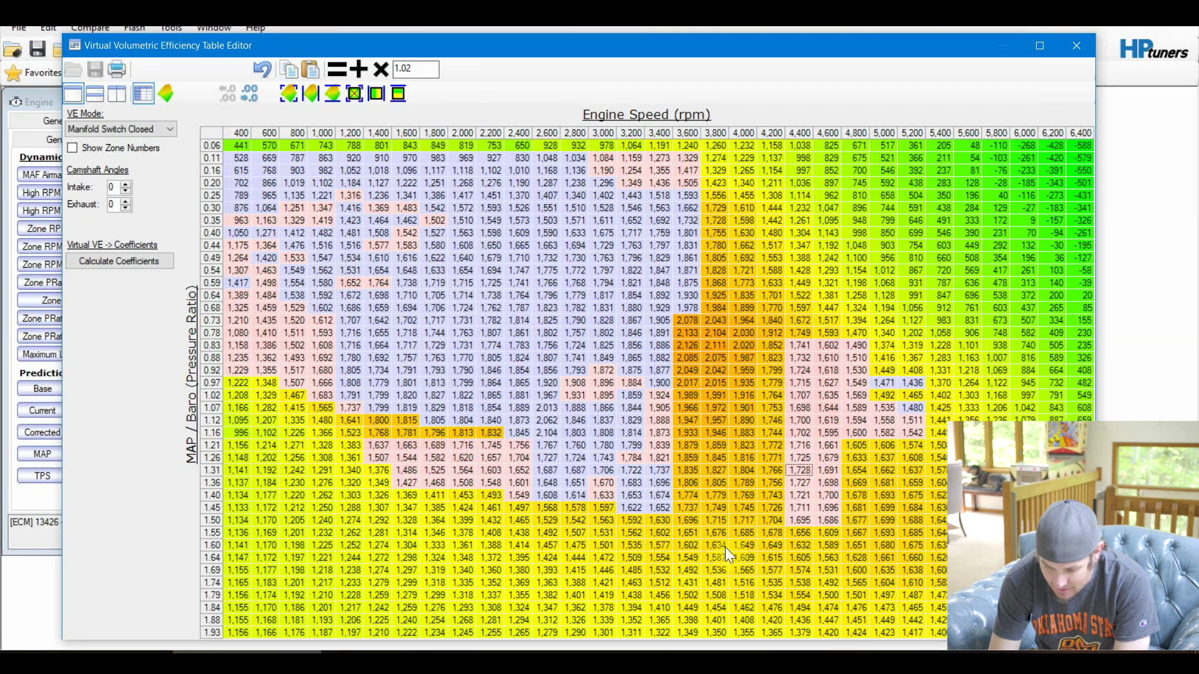
- Copy the entire Manifold Switch Closed table and calculate its coefficients from the edited values
{"action": "left_click", "coordinate": [770, 570]}
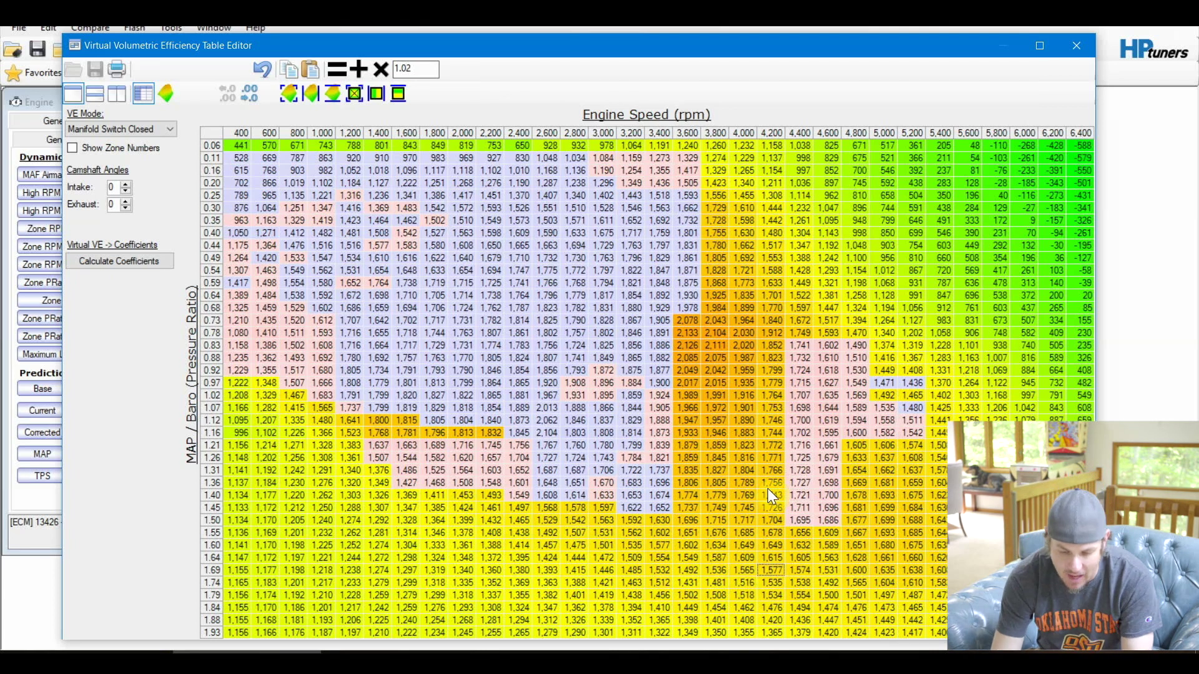
{"action": "left_click", "coordinate": [216, 130]}
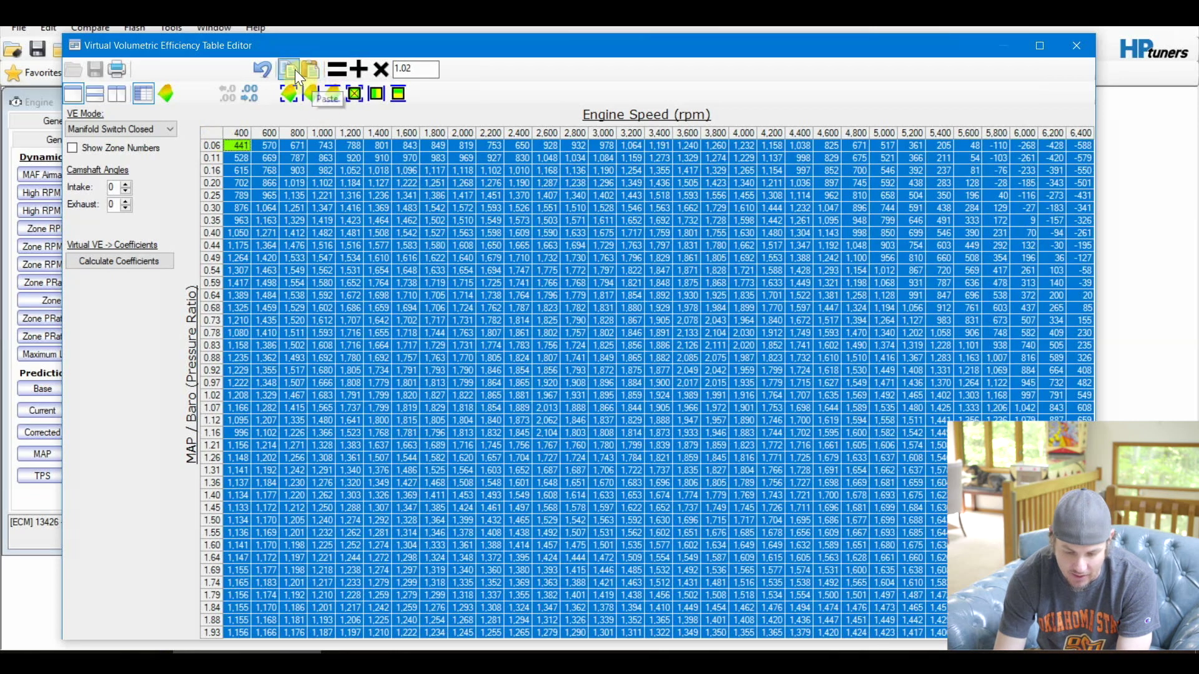
{"action": "left_click", "coordinate": [125, 263]}
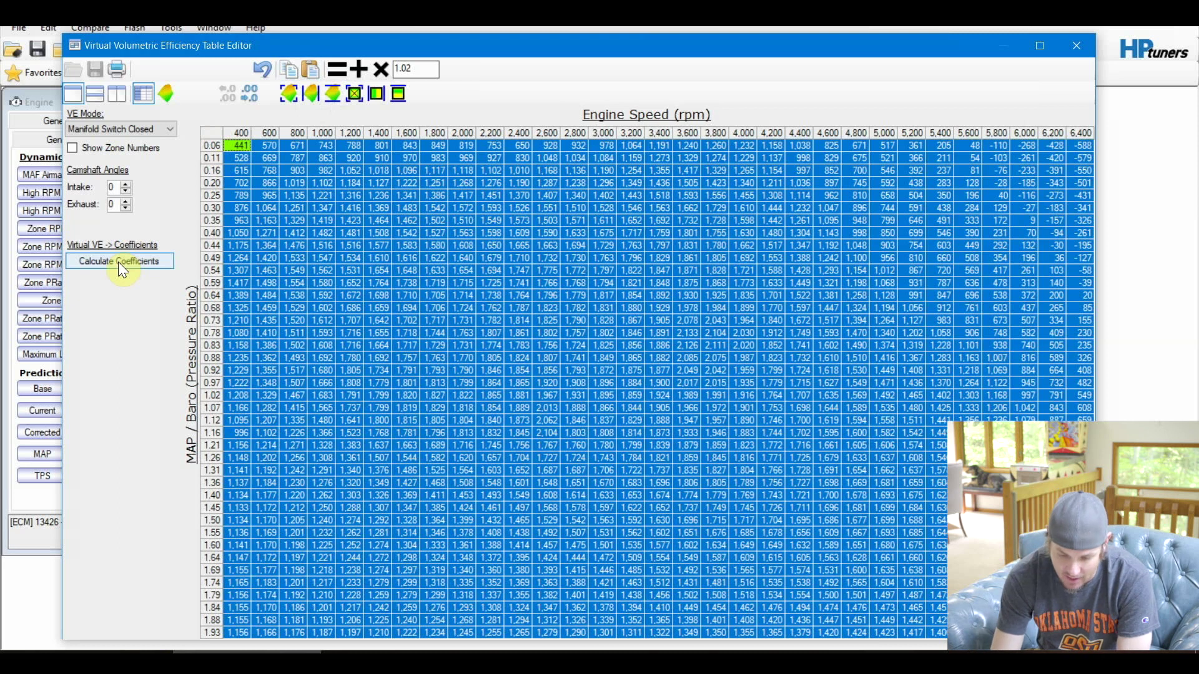
{"action": "left_click", "coordinate": [118, 261]}
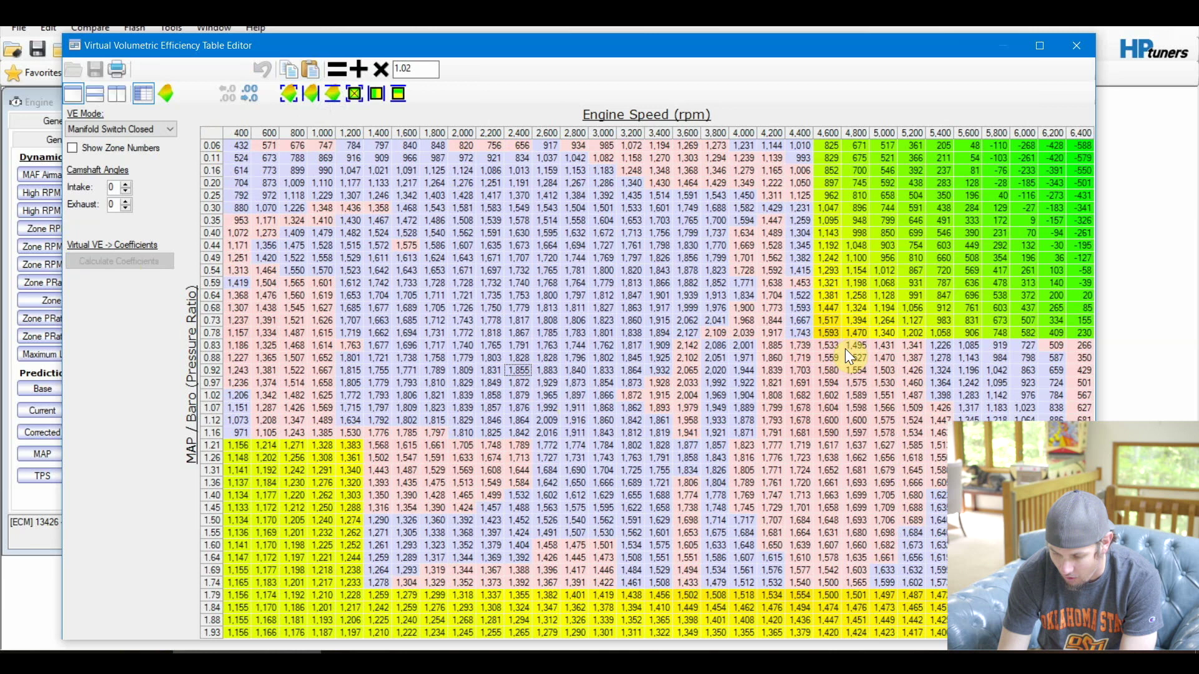
{"action": "left_click_drag", "start_coordinate": [828, 345], "coordinate": [1087, 583]}
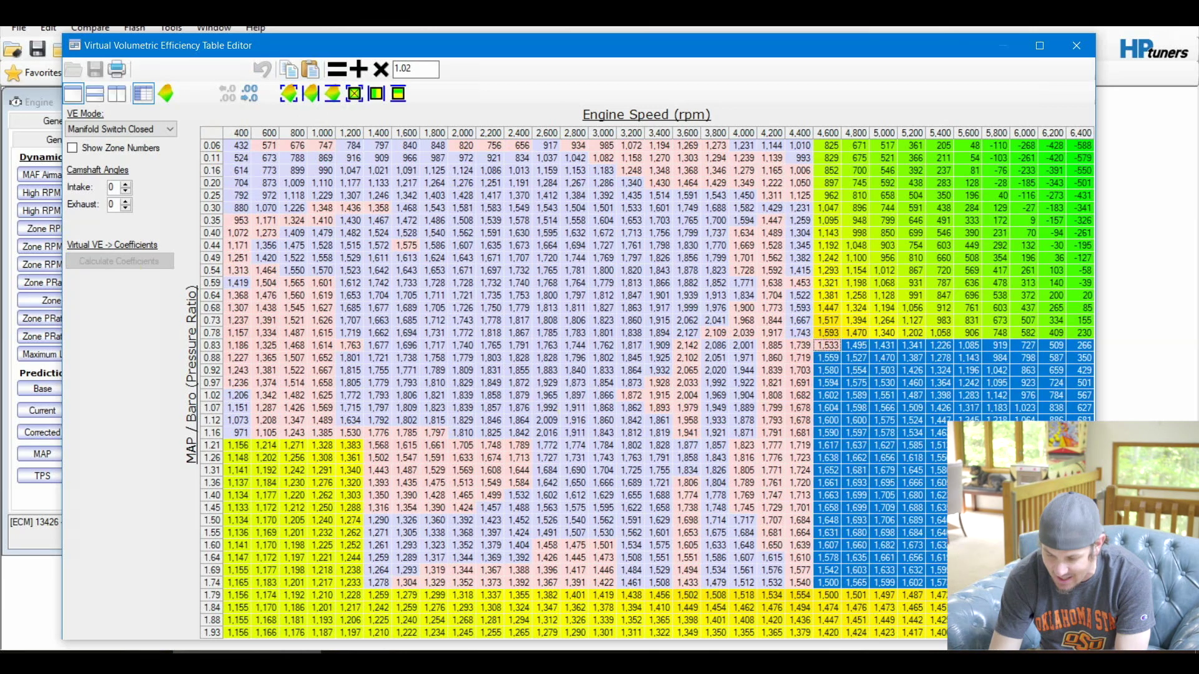
{"action": "left_click", "coordinate": [961, 375]}
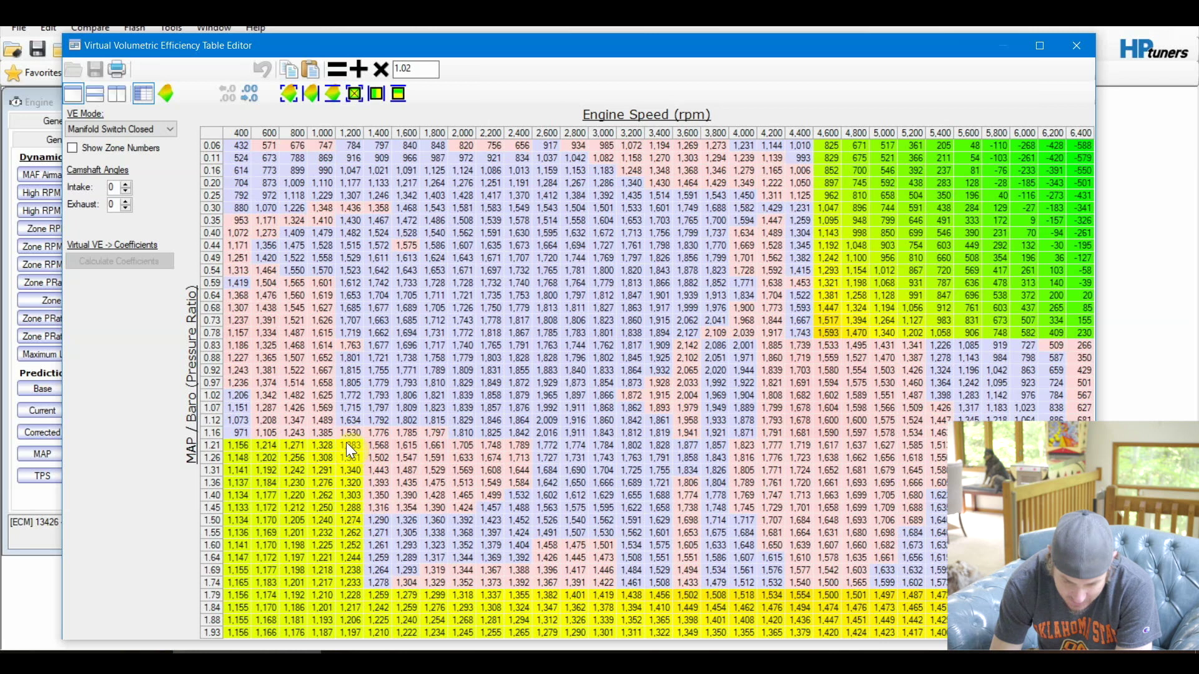
- Interpolate the 1,200 rpm column vertically between the 1.16 and 1.64 rows
{"action": "left_click_drag", "start_coordinate": [347, 443], "coordinate": [352, 556]}
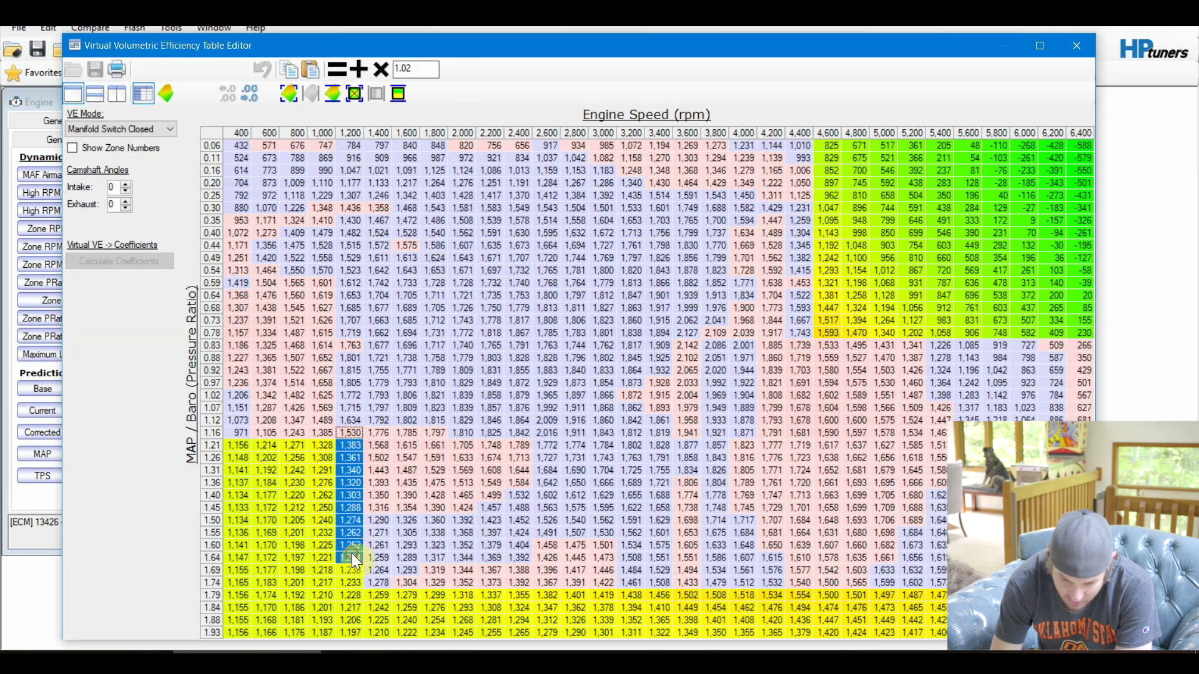
{"action": "left_click", "coordinate": [396, 97]}
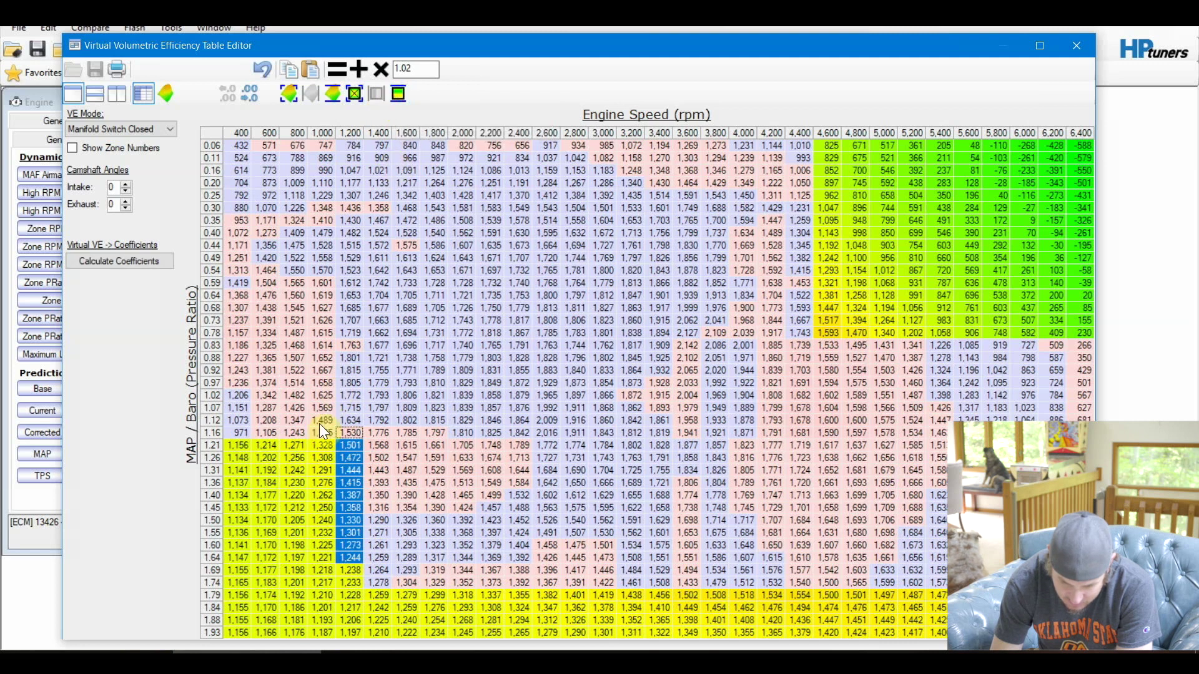
{"action": "left_click", "coordinate": [319, 447]}
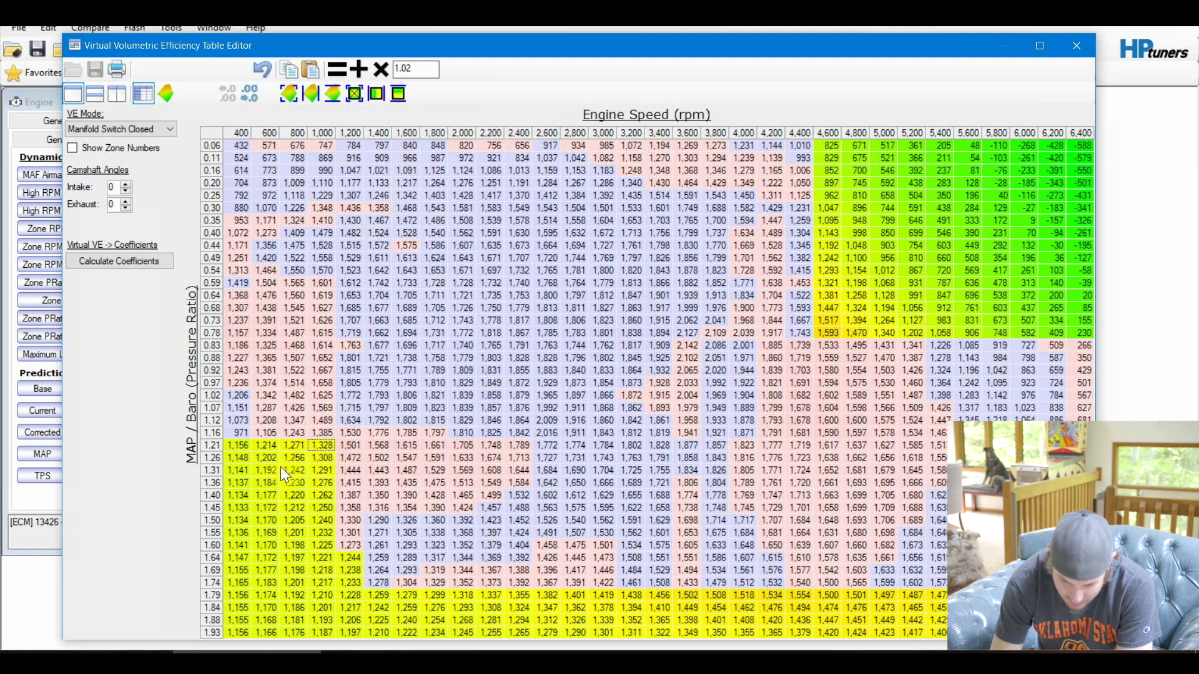
- Interpolate the 1.21 to 1.45 rows horizontally between 600 and 1,200 rpm
{"action": "left_click_drag", "start_coordinate": [271, 445], "coordinate": [346, 510]}
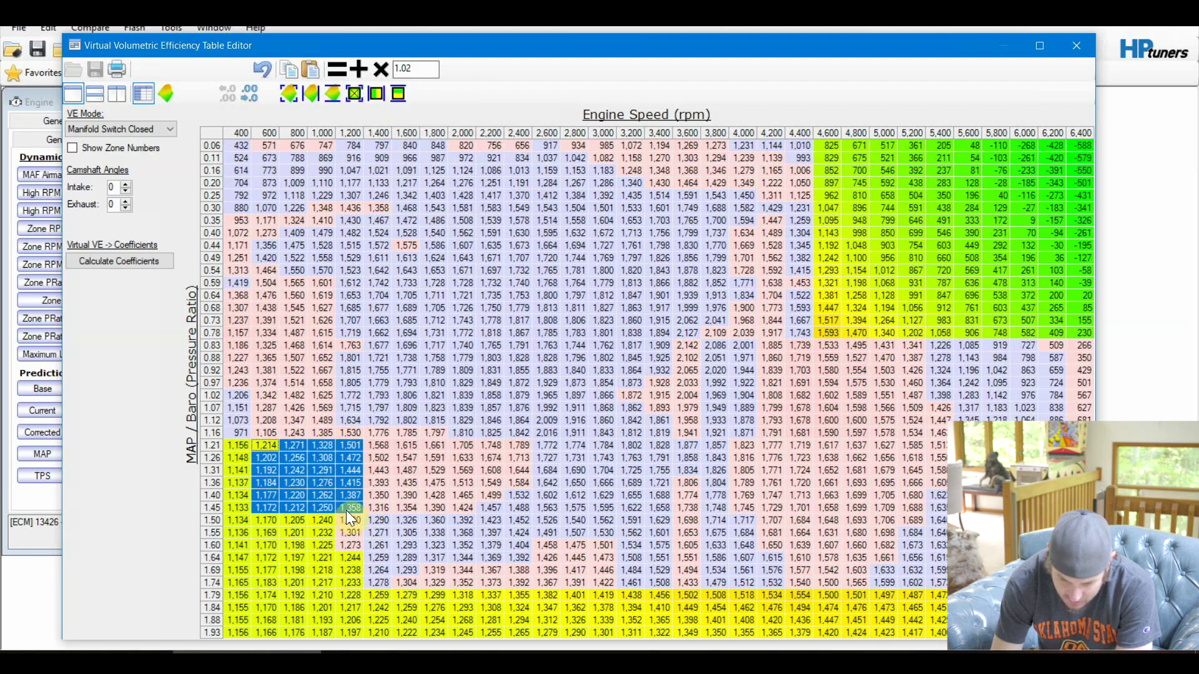
{"action": "left_click", "coordinate": [377, 94]}
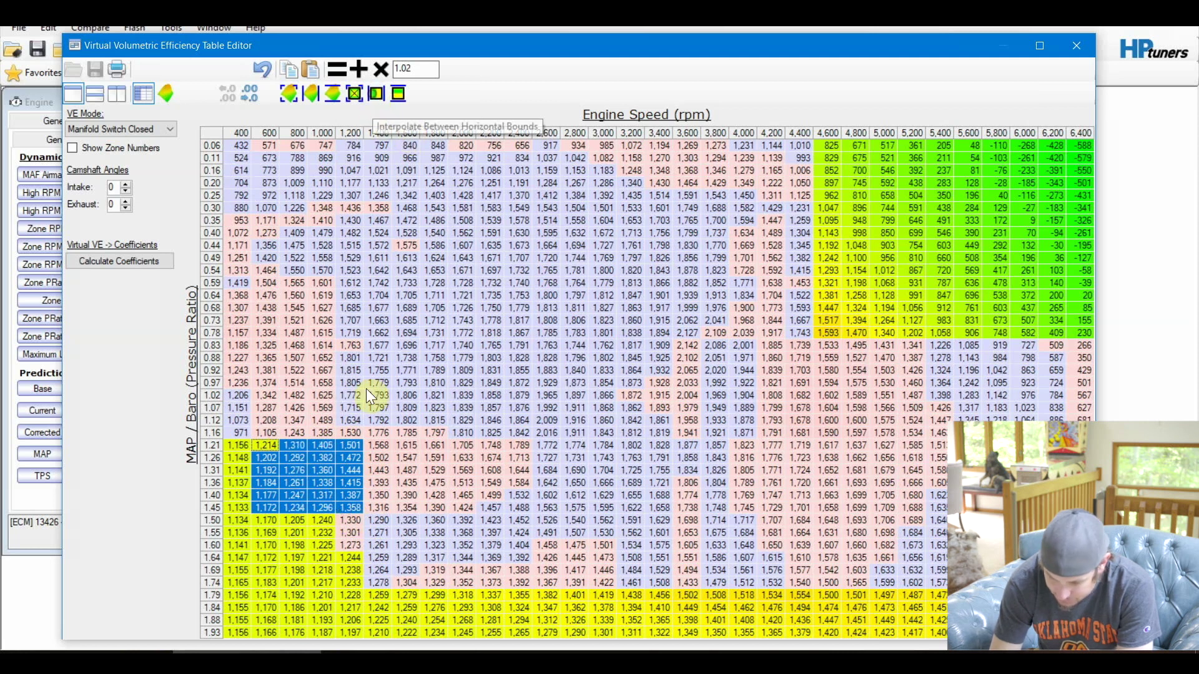
{"action": "left_click", "coordinate": [345, 541]}
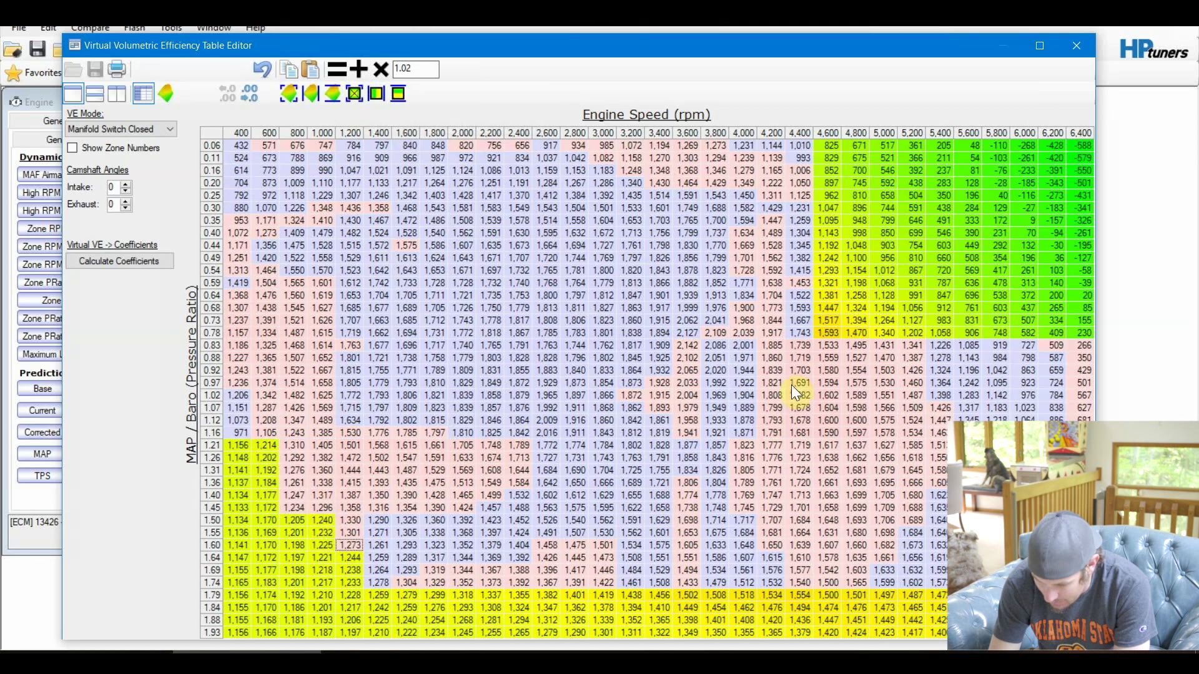
- Interpolate the 0.64 to 0.78 rows horizontally between 4,400 and 5,000 rpm
{"action": "left_click", "coordinate": [801, 296]}
{"action": "left_click_drag", "start_coordinate": [803, 298], "coordinate": [883, 332]}
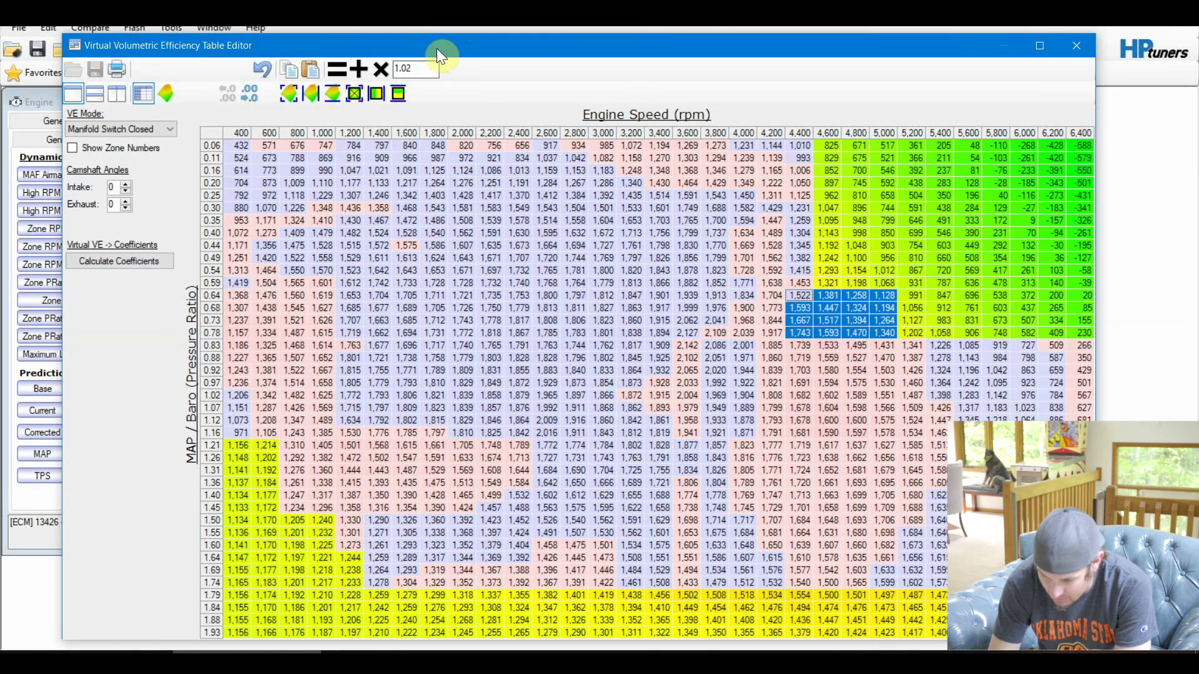
{"action": "left_click", "coordinate": [376, 95]}
{"action": "left_click", "coordinate": [887, 358]}
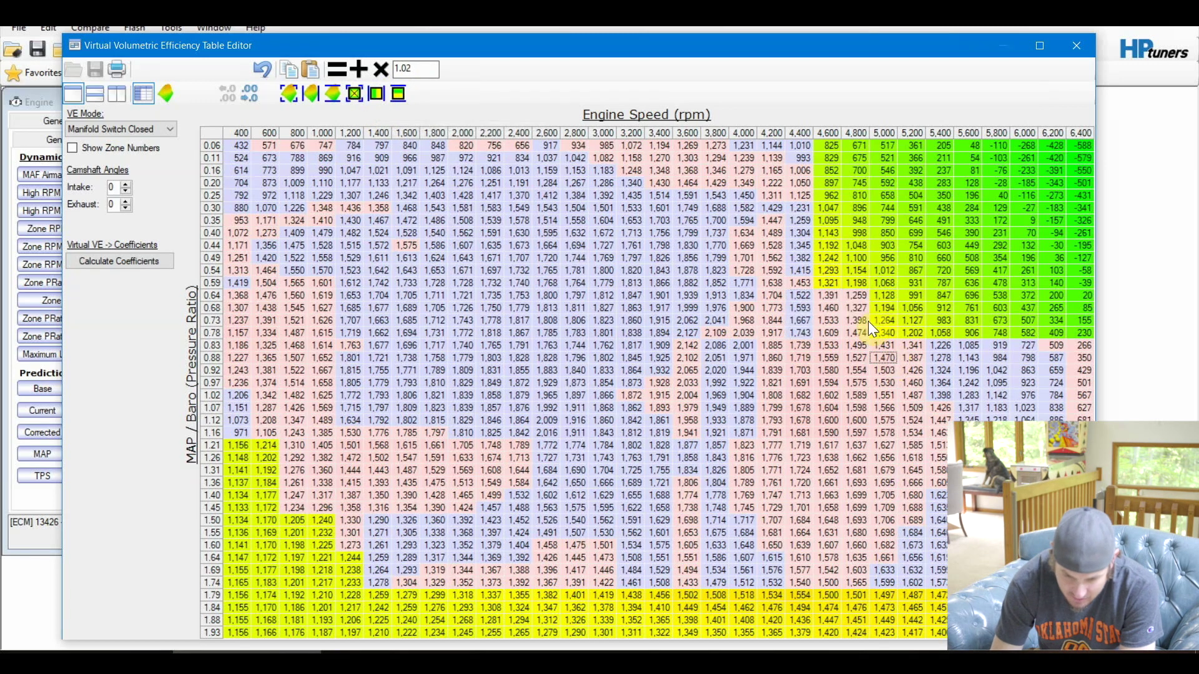
- Copy the whole smoothed table and recalculate the coefficients for the Manifold Switch Closed mode
{"action": "left_click", "coordinate": [204, 130]}
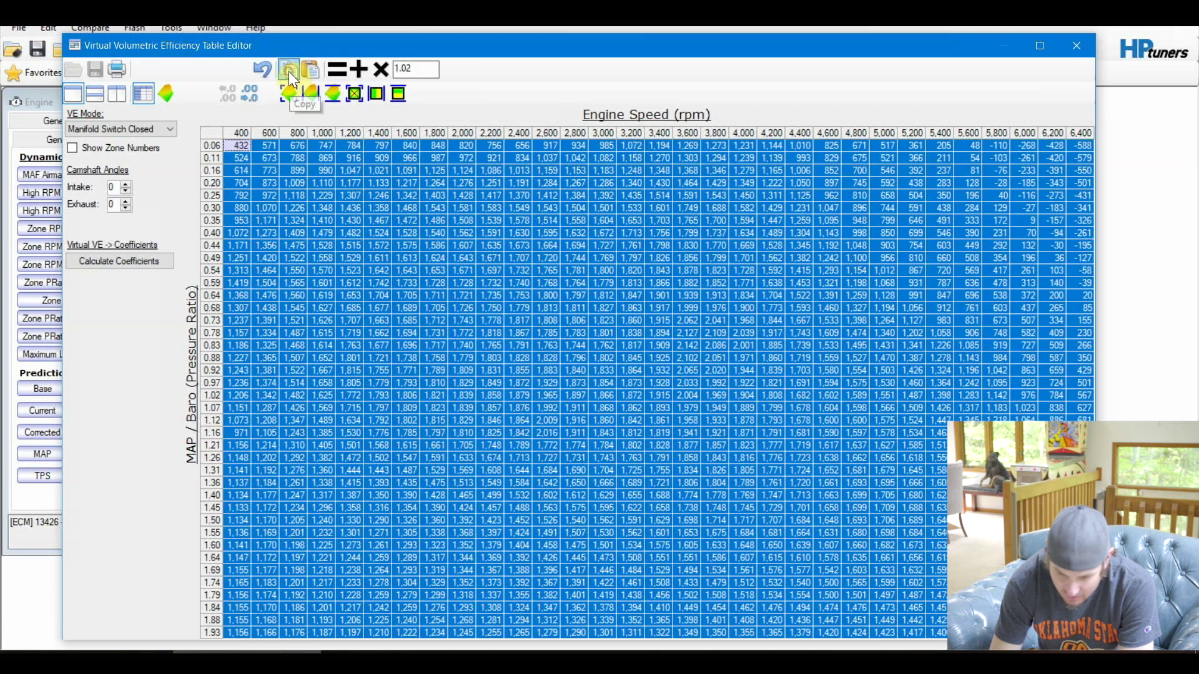
{"action": "left_click", "coordinate": [271, 195]}
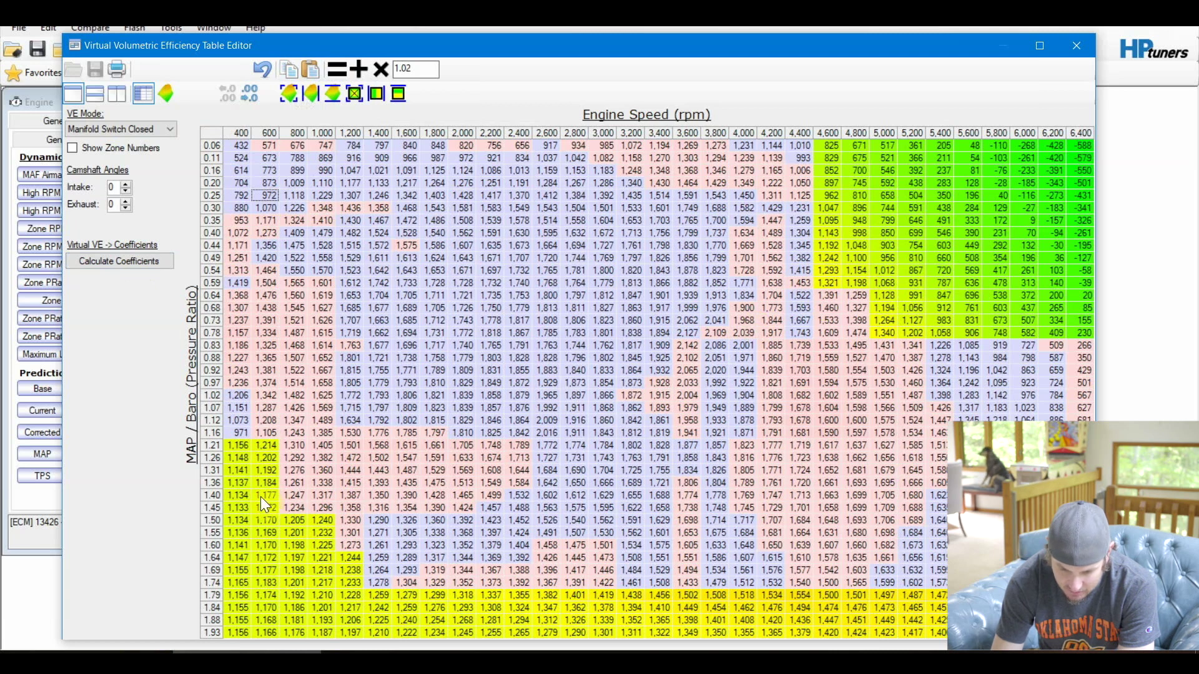
{"action": "left_click", "coordinate": [117, 261]}
{"action": "left_click", "coordinate": [751, 260]}
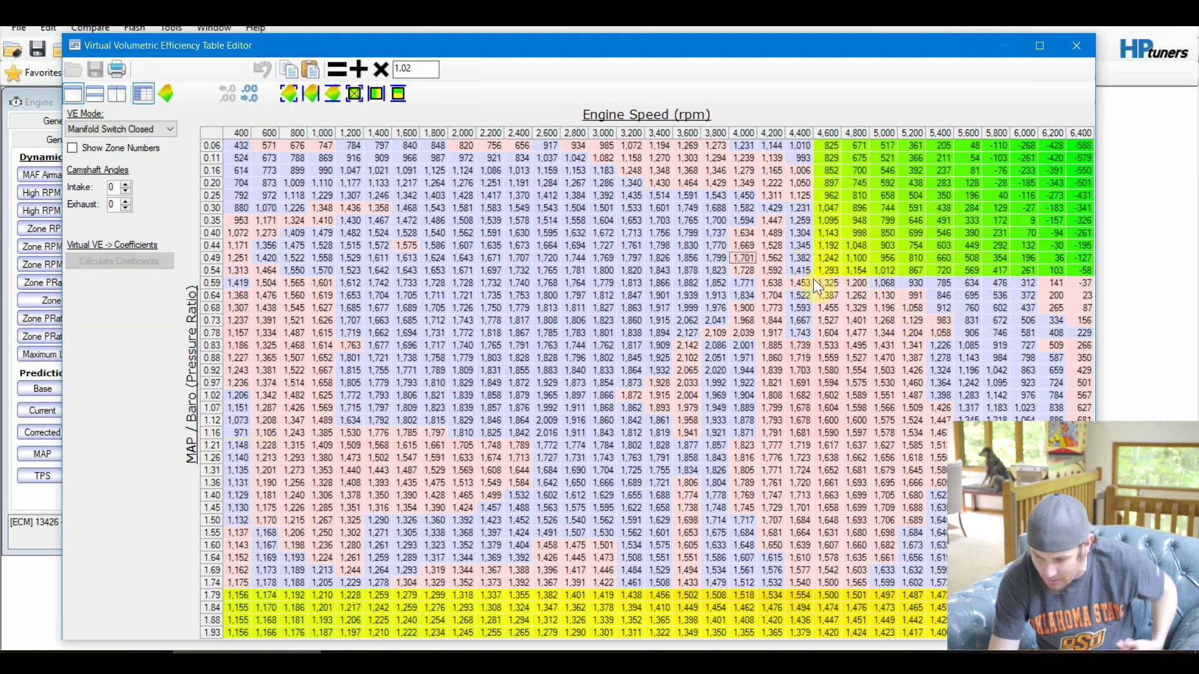
{"action": "left_click_drag", "start_coordinate": [804, 269], "coordinate": [913, 236]}
{"action": "left_click", "coordinate": [825, 266]}
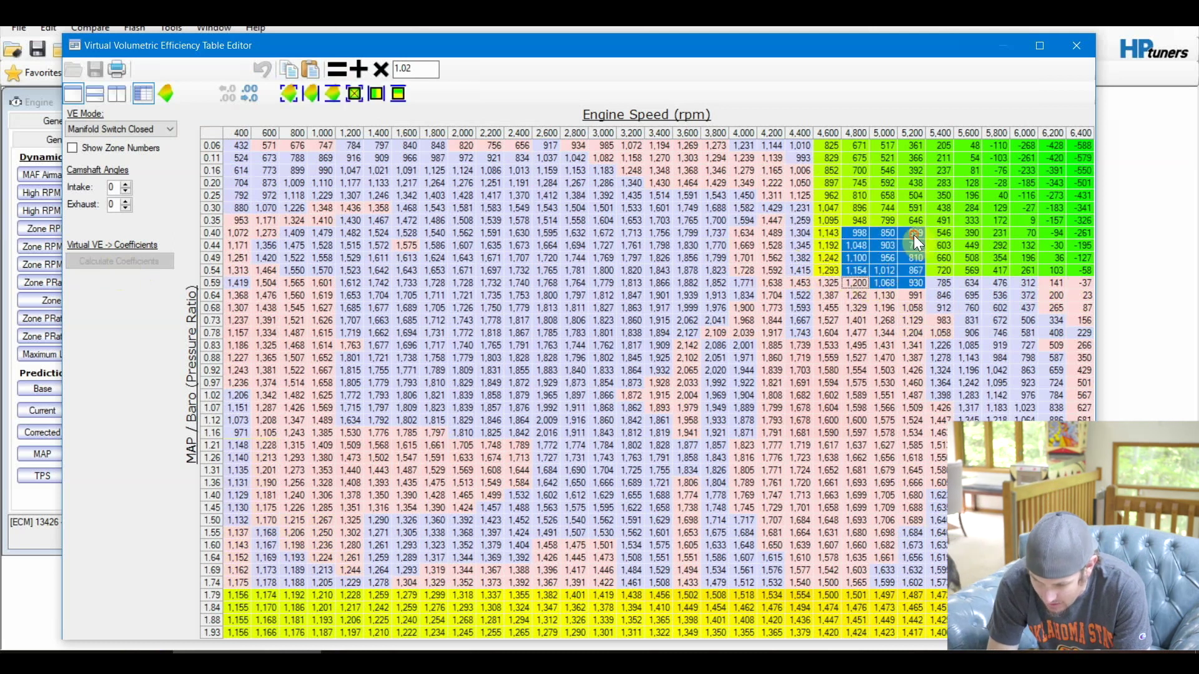
{"action": "left_click", "coordinate": [847, 243]}
{"action": "left_click_drag", "start_coordinate": [800, 203], "coordinate": [833, 268]}
{"action": "left_click", "coordinate": [833, 268]}
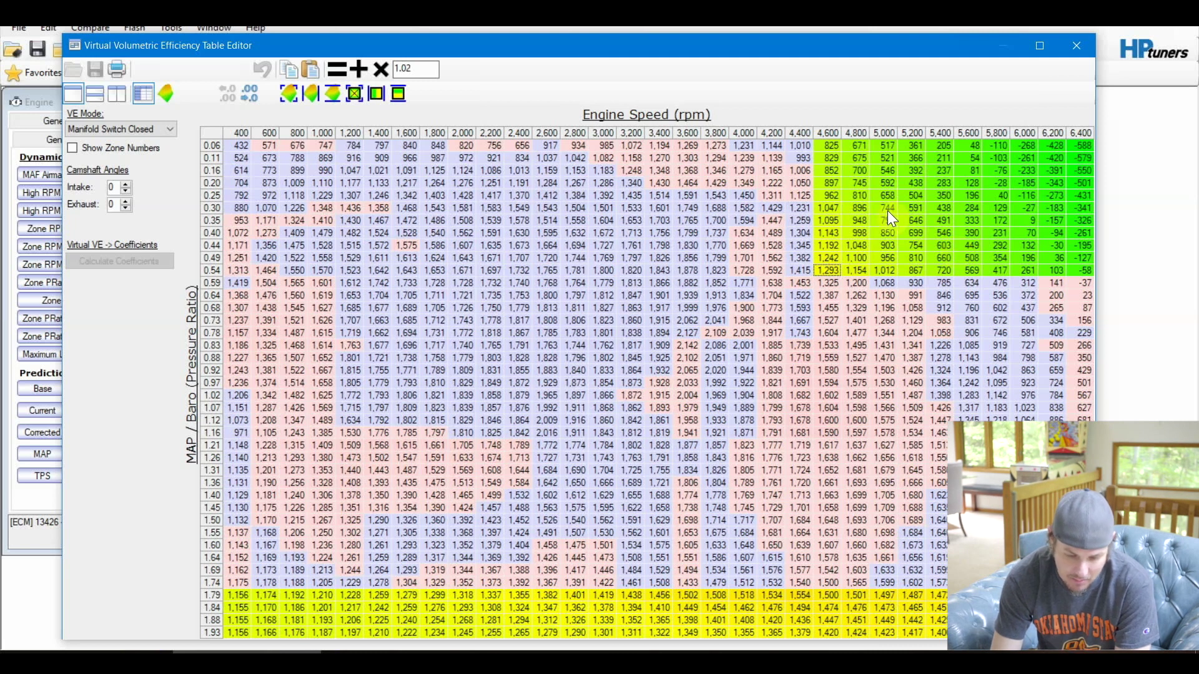
- Switch the VE mode to Manifold Switch Open and paste the copied values over its entire table
{"action": "left_click", "coordinate": [150, 129]}
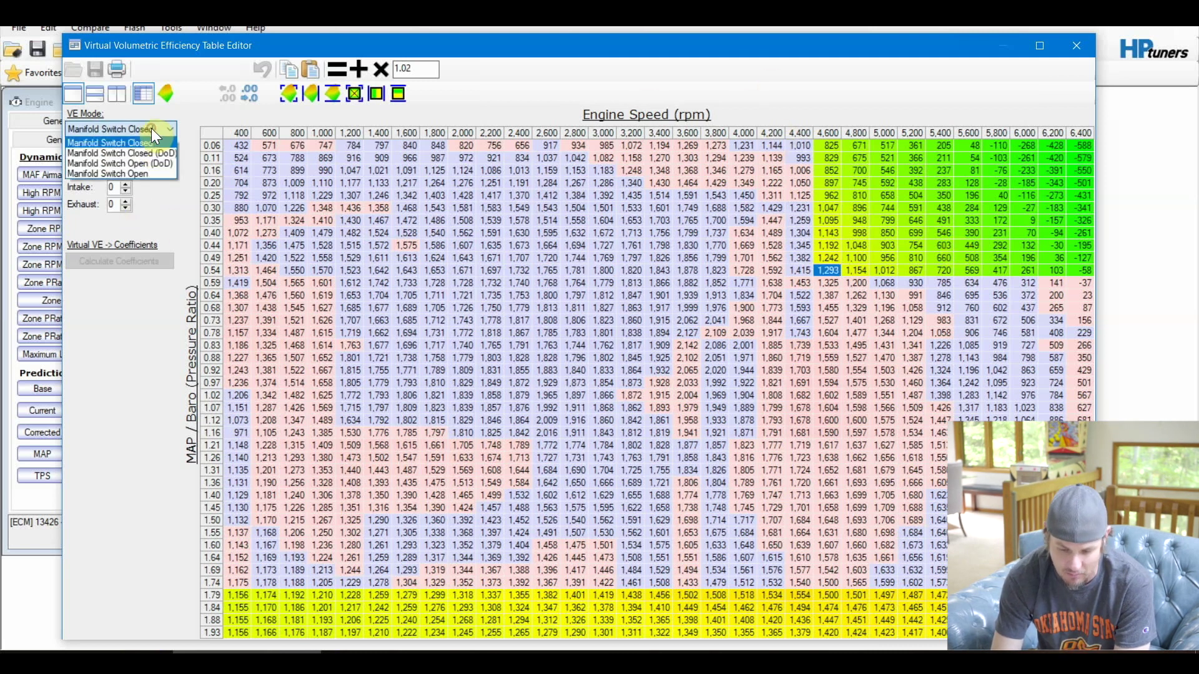
{"action": "left_click", "coordinate": [151, 174]}
{"action": "left_click", "coordinate": [211, 134]}
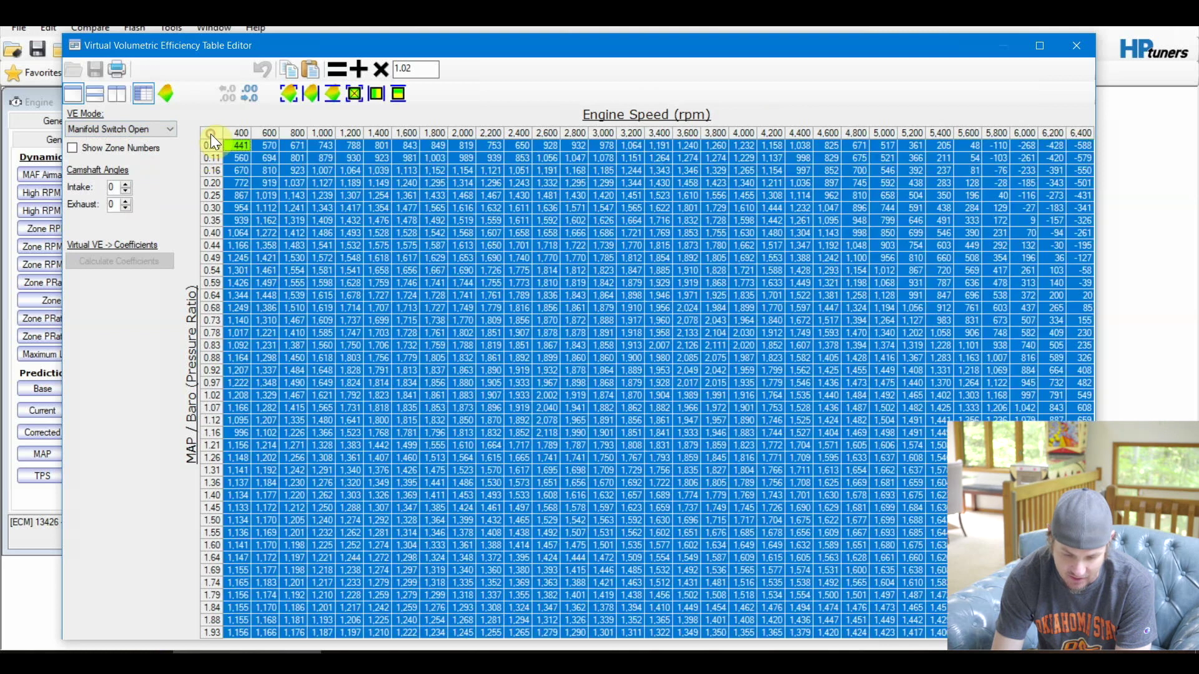
{"action": "left_click", "coordinate": [312, 70]}
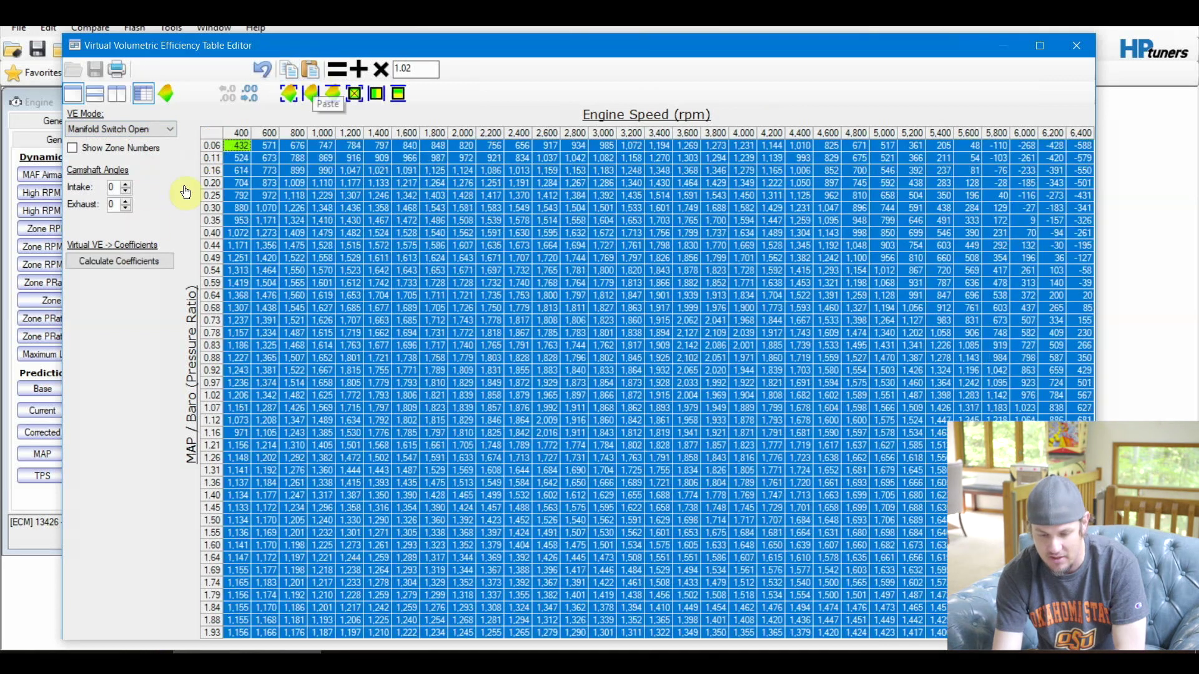
- Calculate the coefficients for the Manifold Switch Open table and close the table editor
{"action": "left_click", "coordinate": [133, 261]}
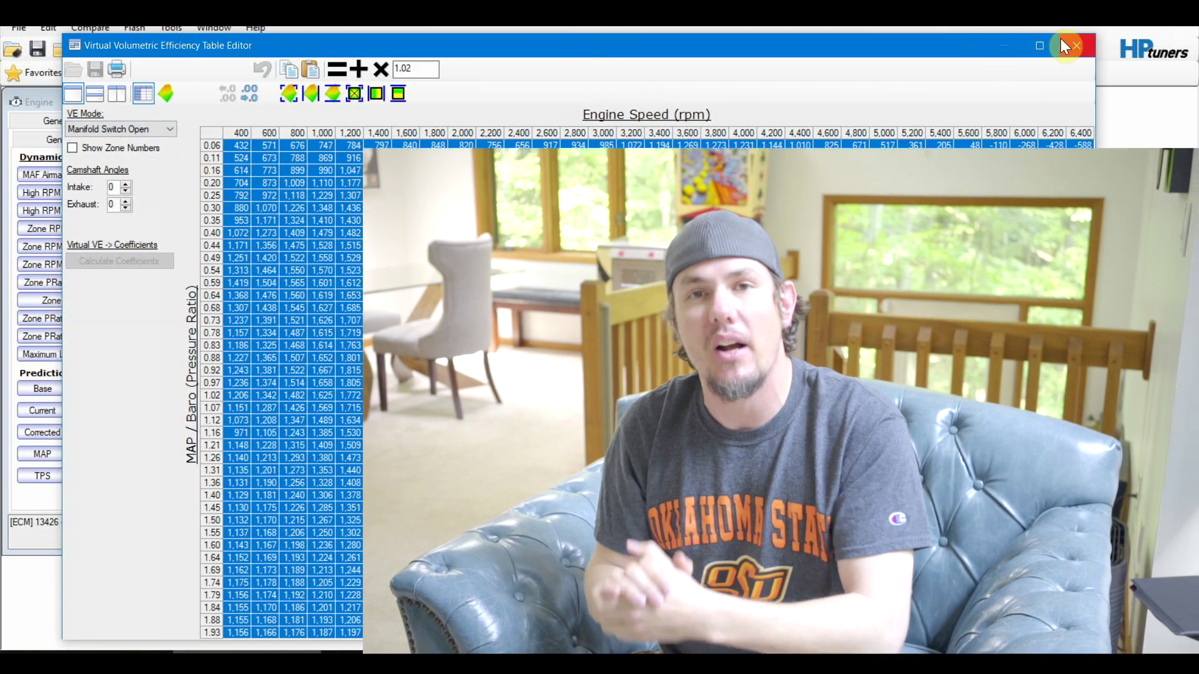
{"action": "left_click", "coordinate": [1075, 47]}
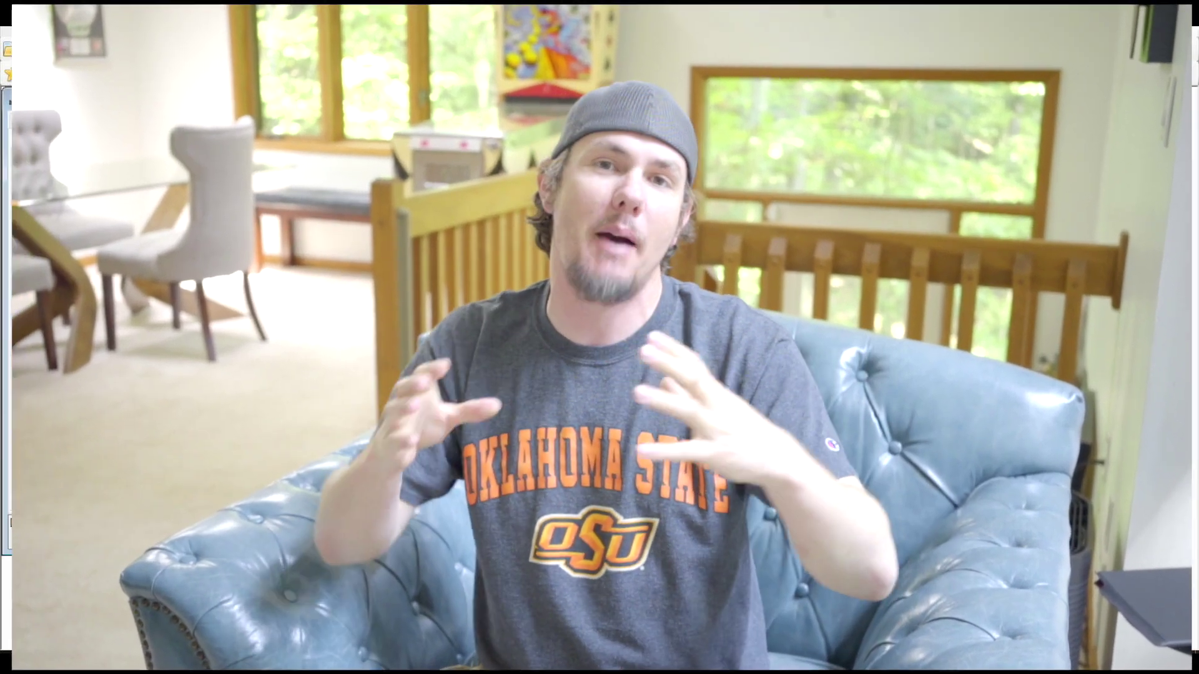